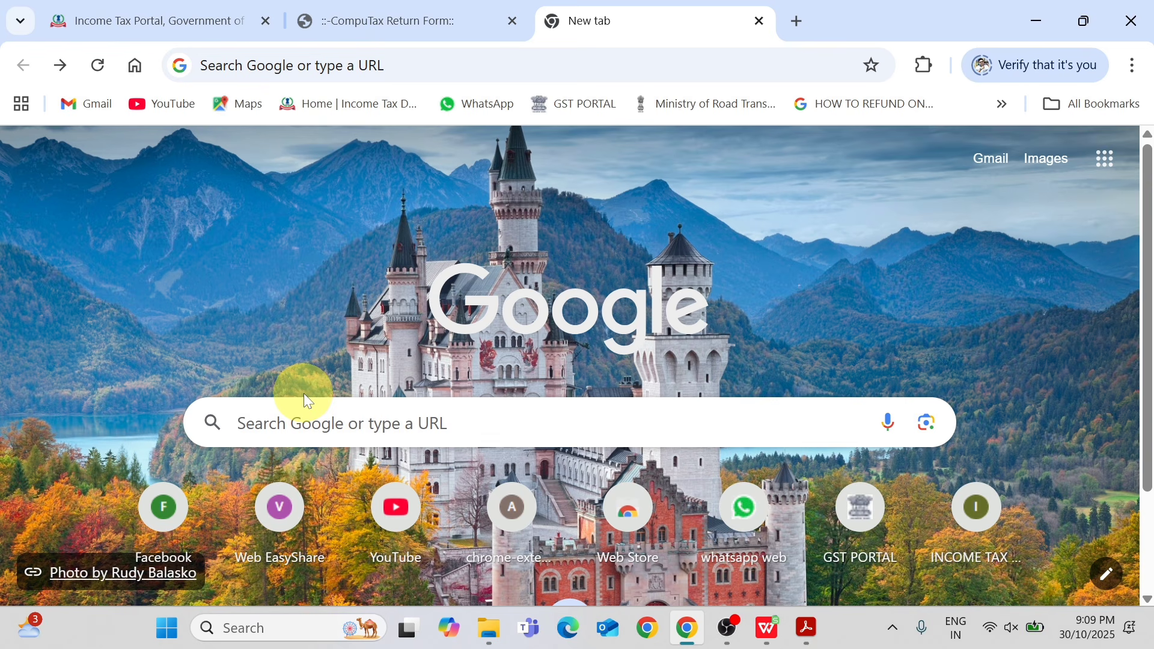
# Search Google for "how to download itr computation".
pyautogui.click(302, 421)
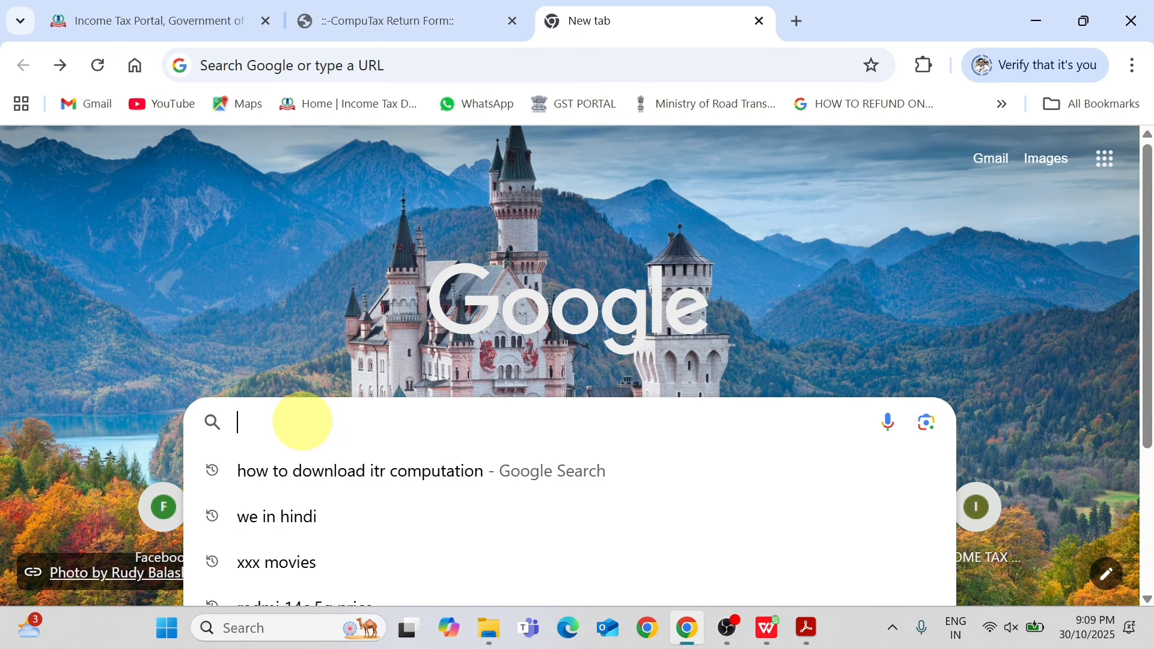
pyautogui.write('HOW')
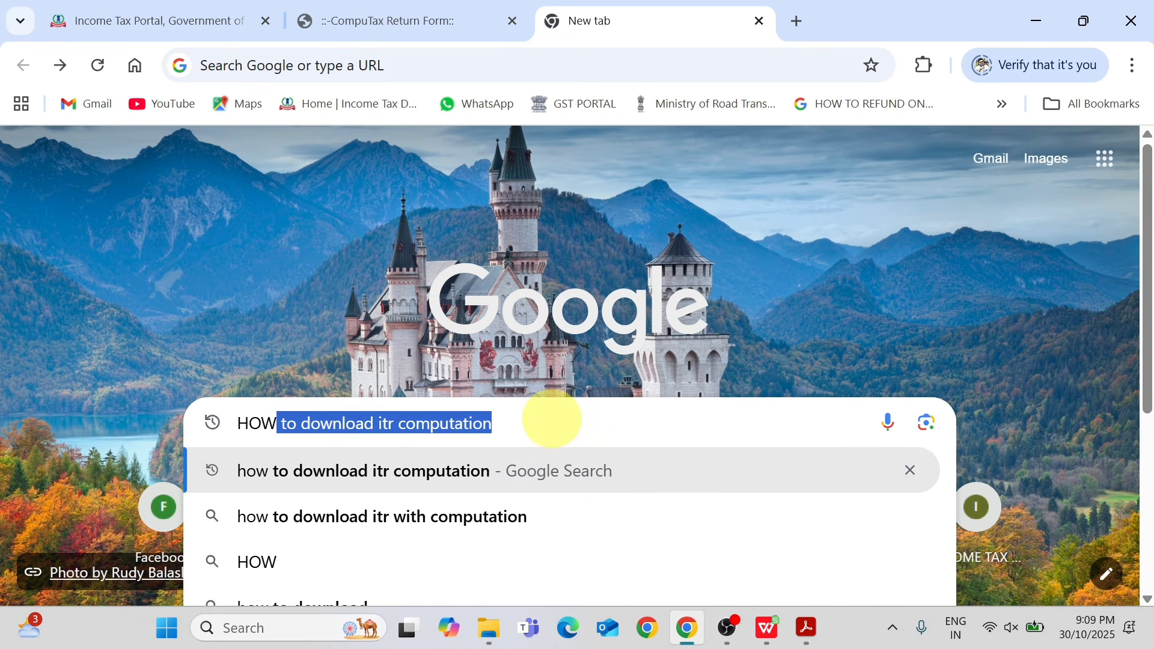
pyautogui.press('Right')
pyautogui.press('Return')
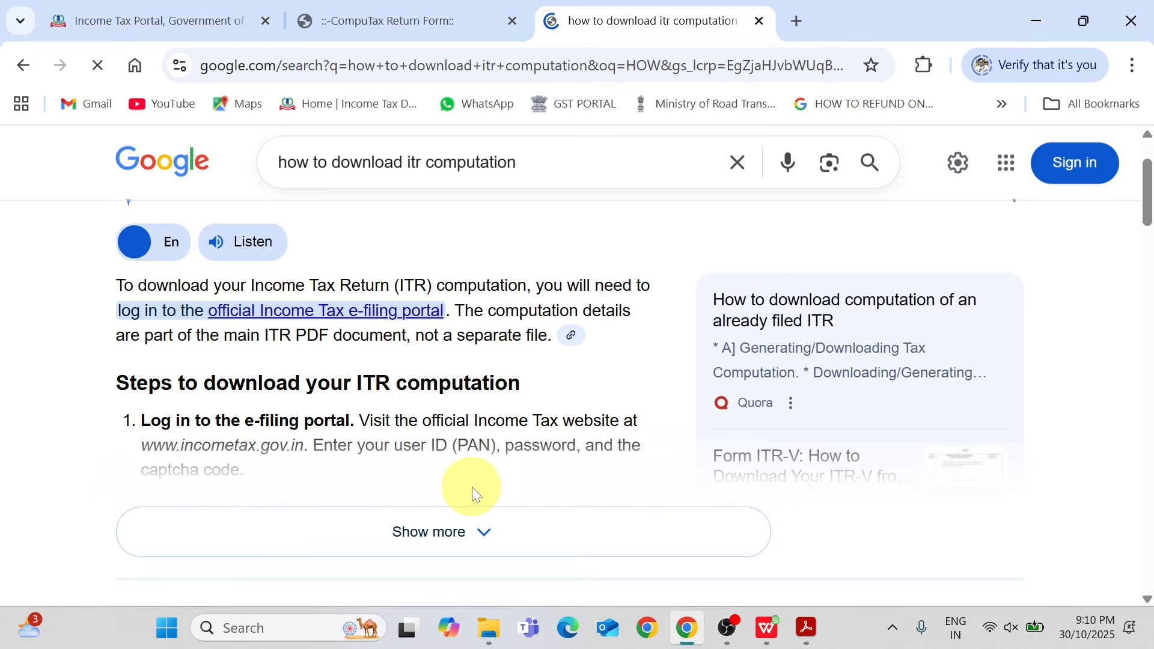
# Expand the AI Overview and read its steps for downloading the ITR computation.
pyautogui.click(451, 527)
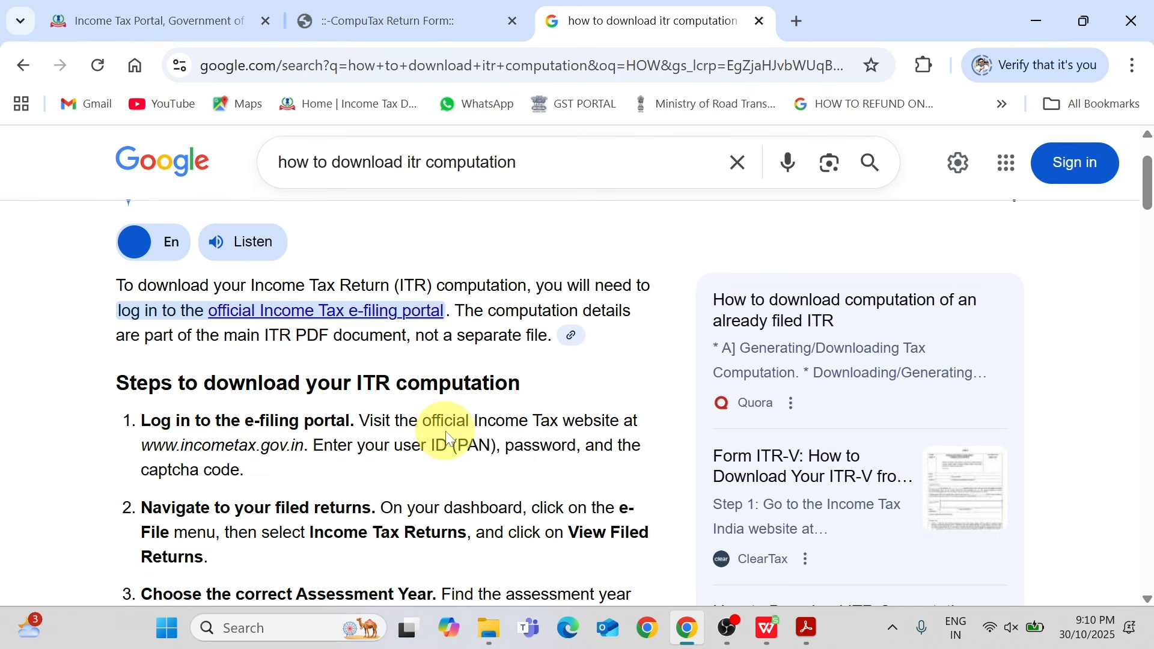
pyautogui.scroll(2, 445, 431)
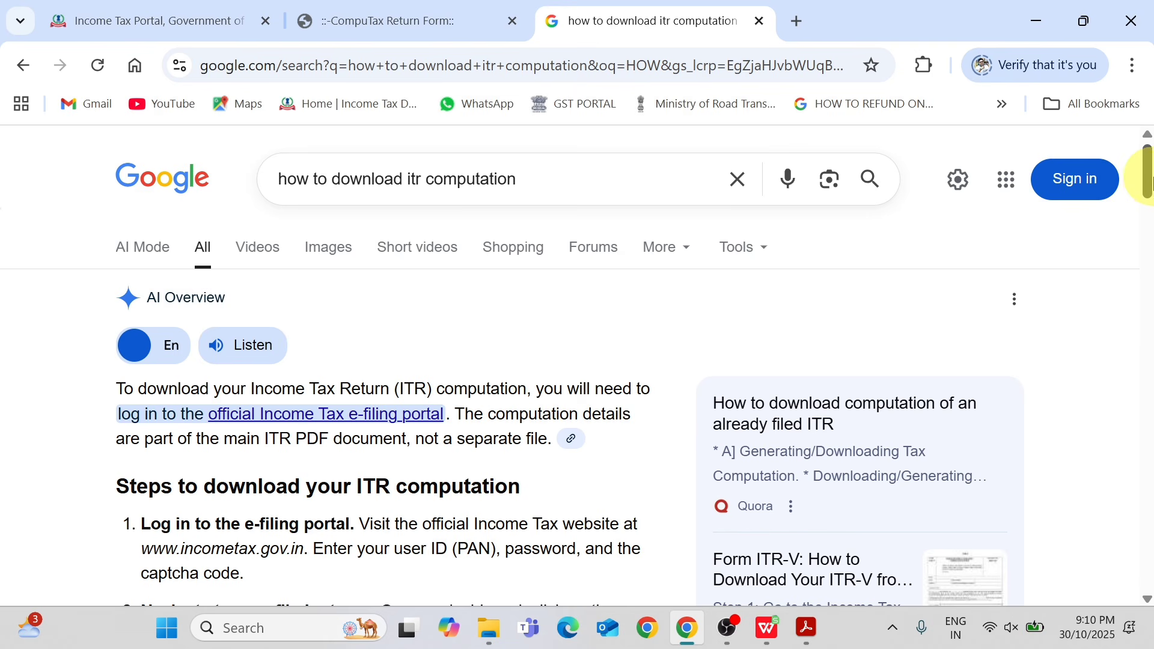
pyautogui.moveTo(1149, 179); pyautogui.dragTo(1148, 203)
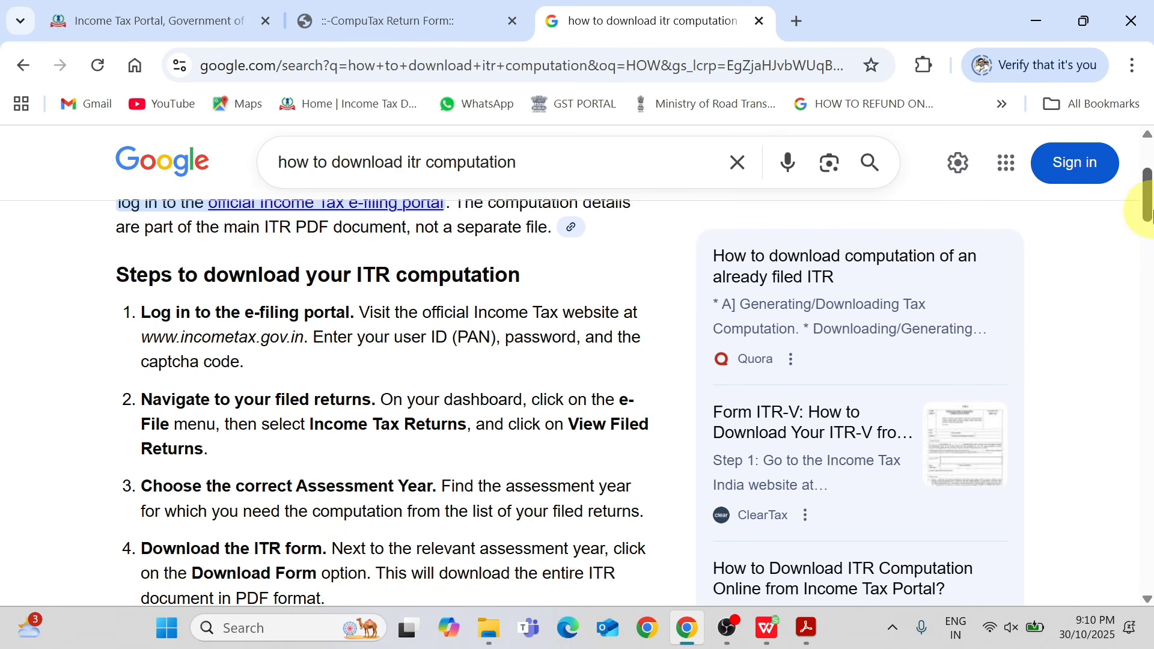
pyautogui.scroll(-3, 1142, 216)
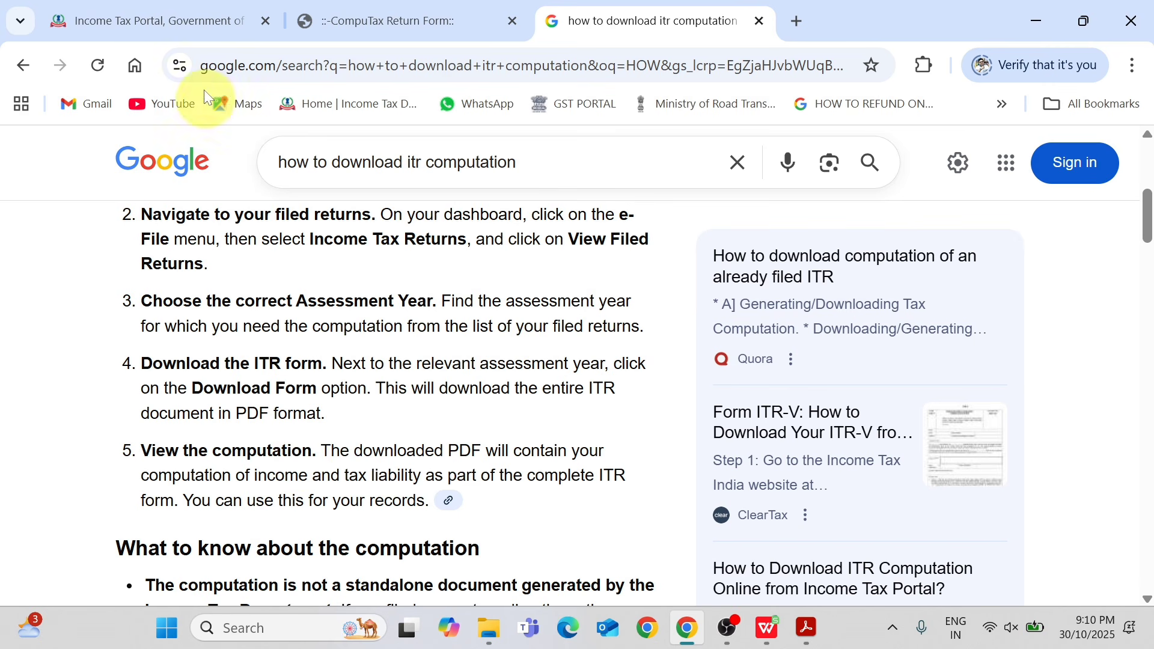
# Switch to the Income Tax e-Filing portal and open its dashboard.
pyautogui.click(190, 17)
pyautogui.click(344, 203)
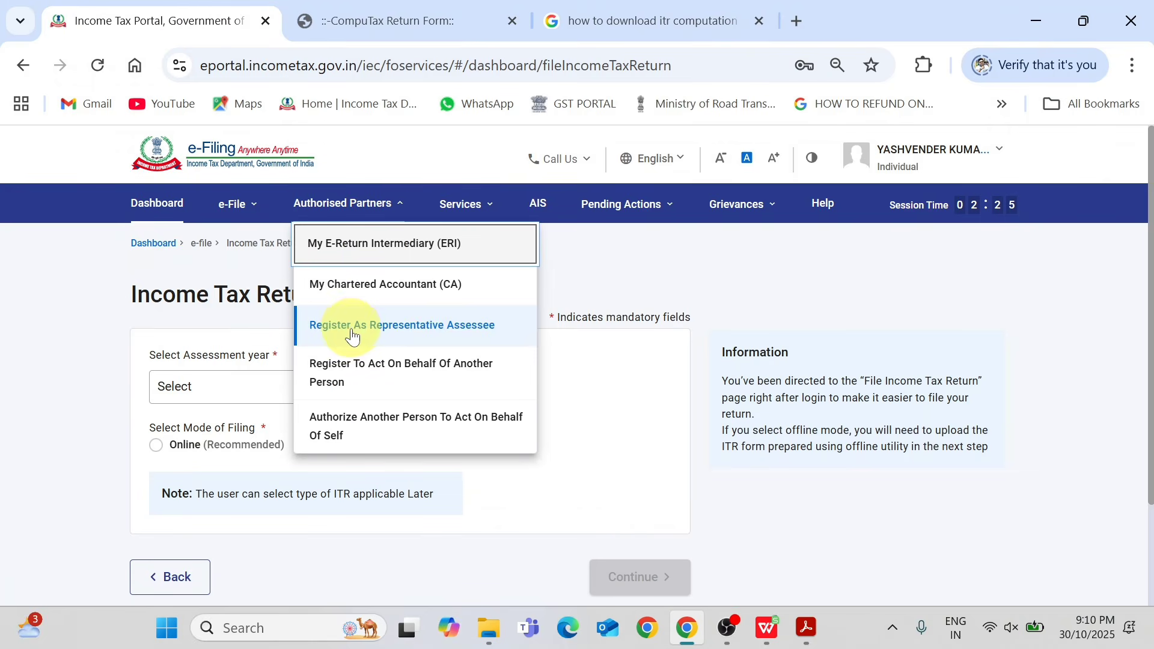
pyautogui.click(644, 353)
pyautogui.click(167, 216)
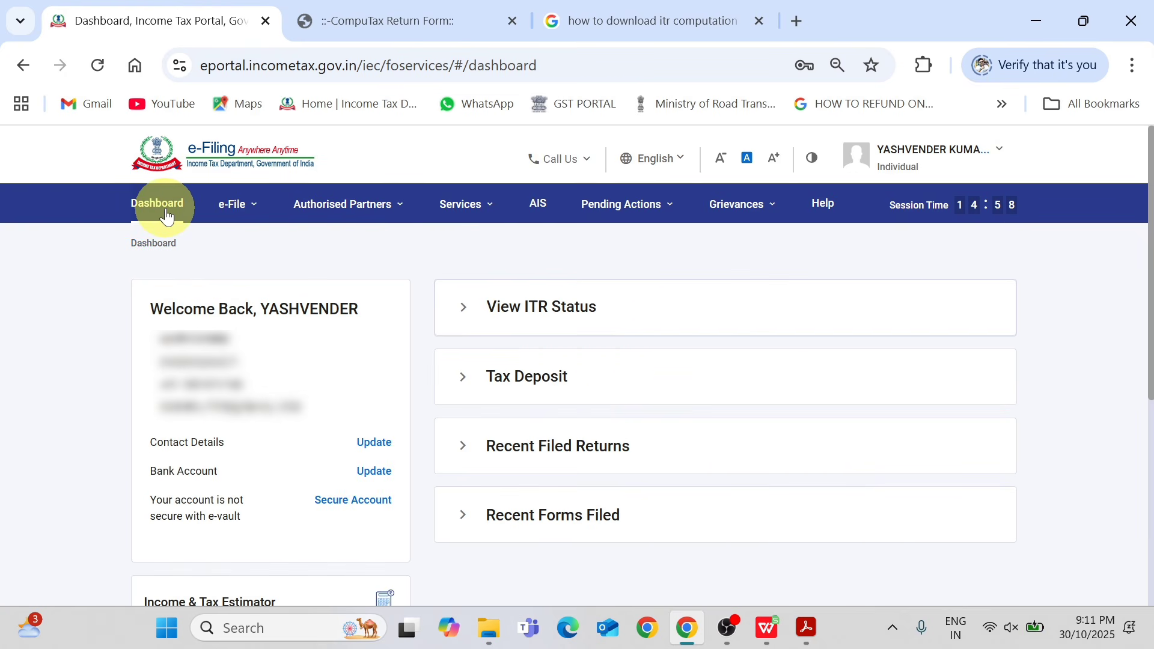
# Open the filed income tax returns and examine the download options for A.Y. 2025-26.
pyautogui.click(233, 205)
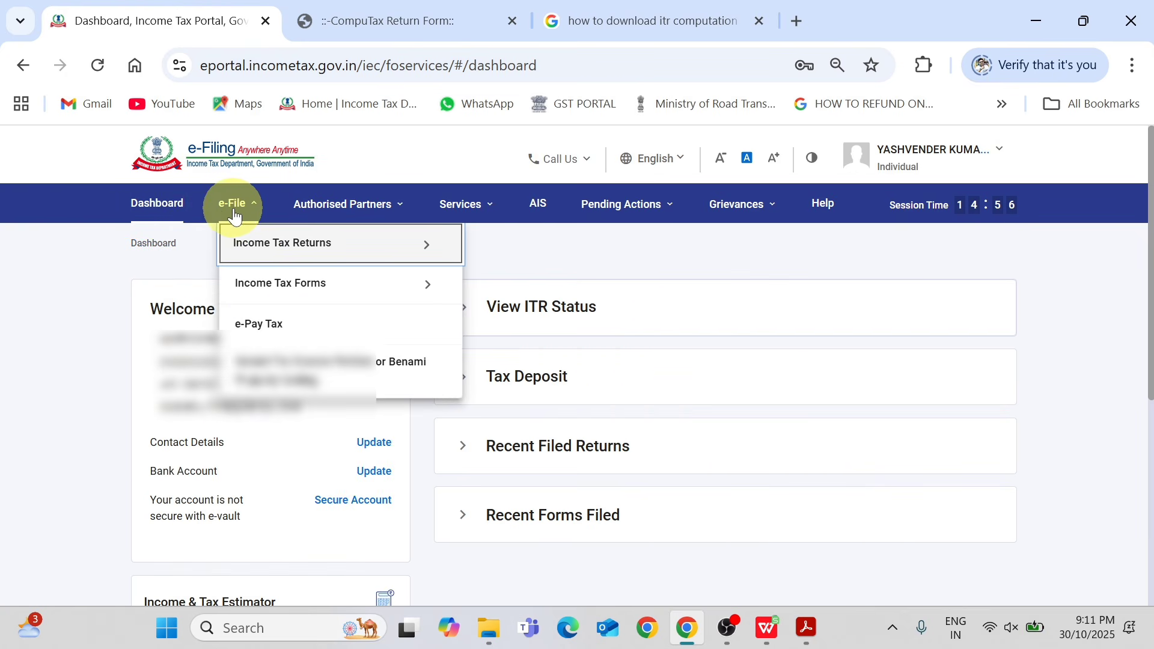
pyautogui.moveTo(250, 250)
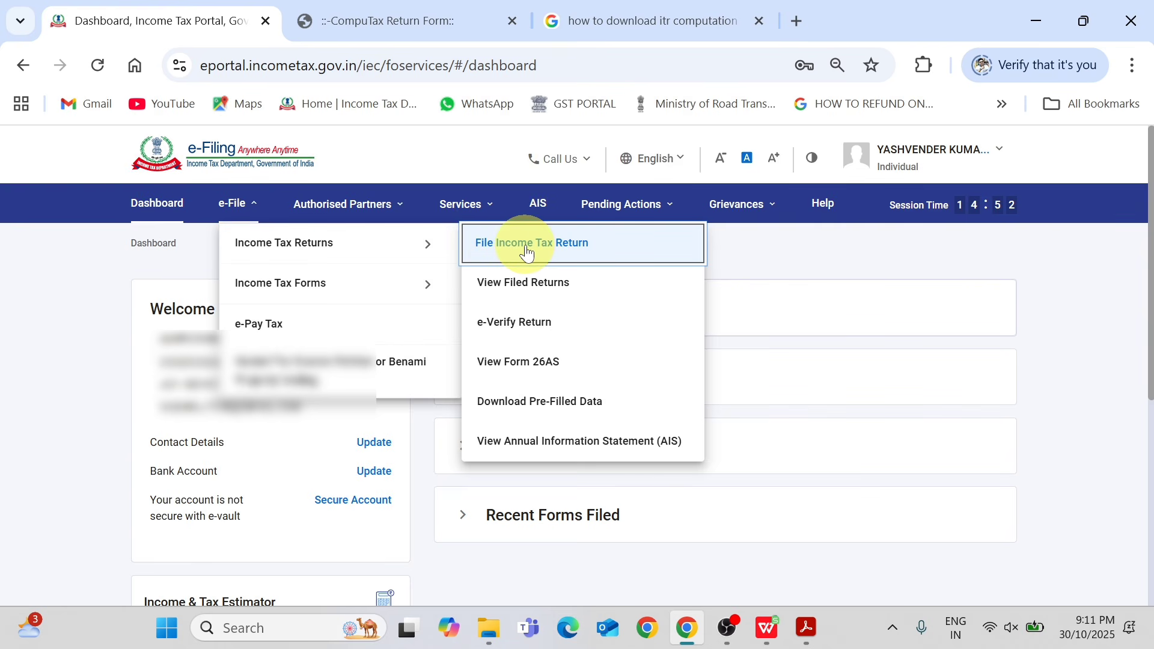
pyautogui.click(528, 284)
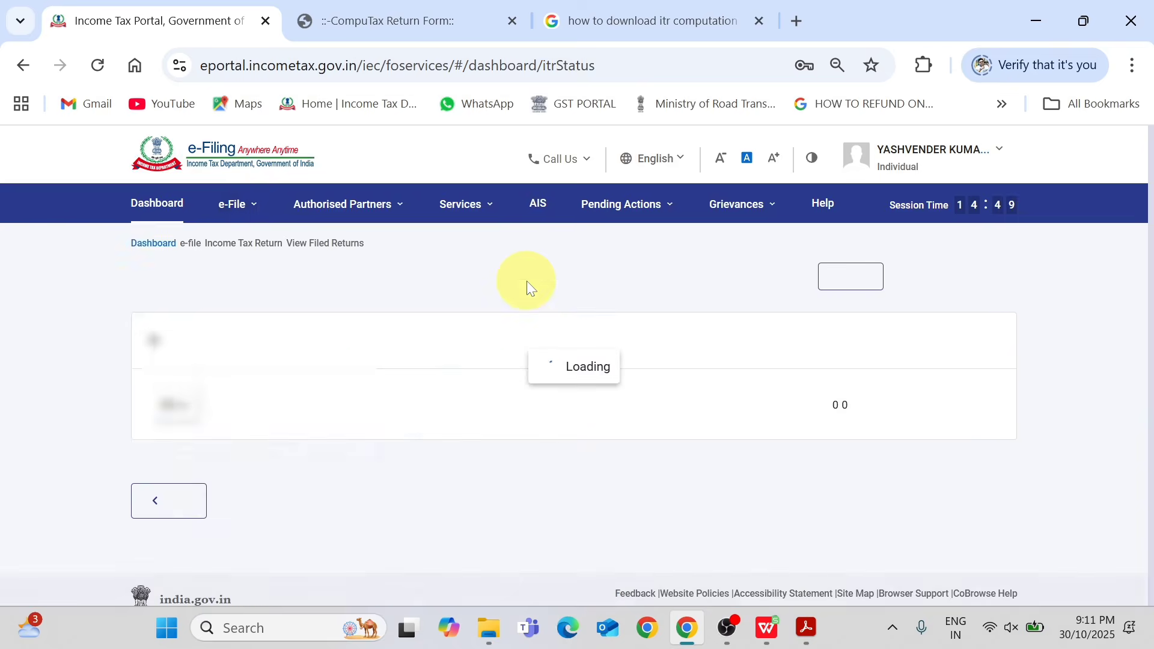
pyautogui.scroll(-2, 942, 337)
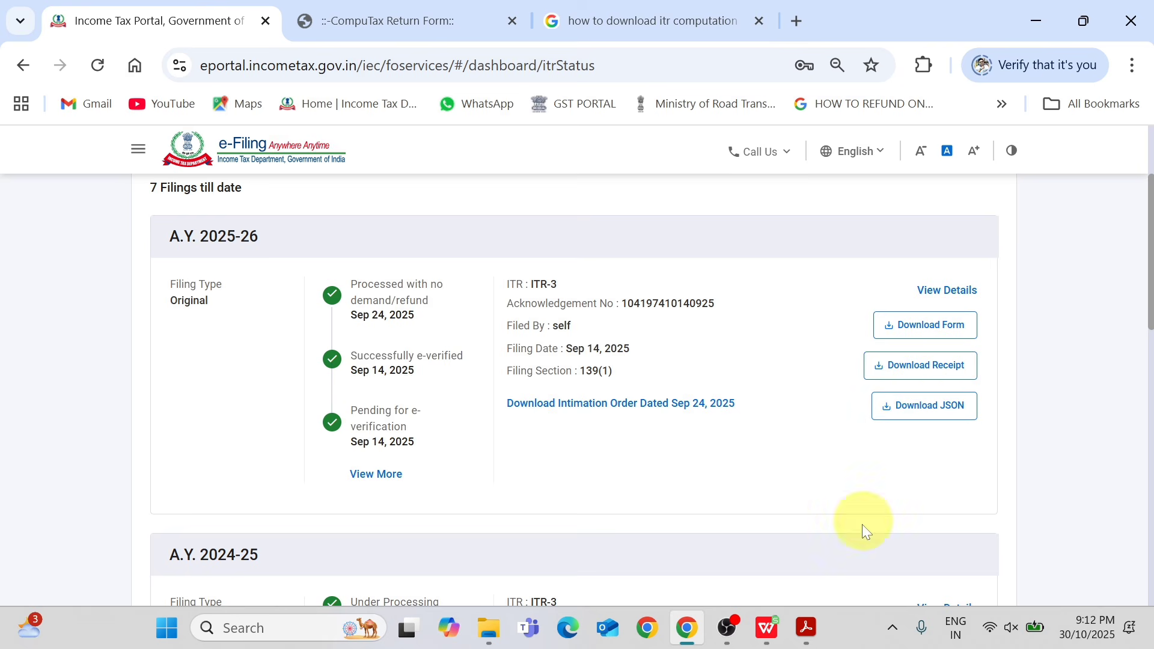
# Switch to Acrobat, examine Part D tax computations in ITR.pdf, and return to the filed returns page.
pyautogui.click(806, 627)
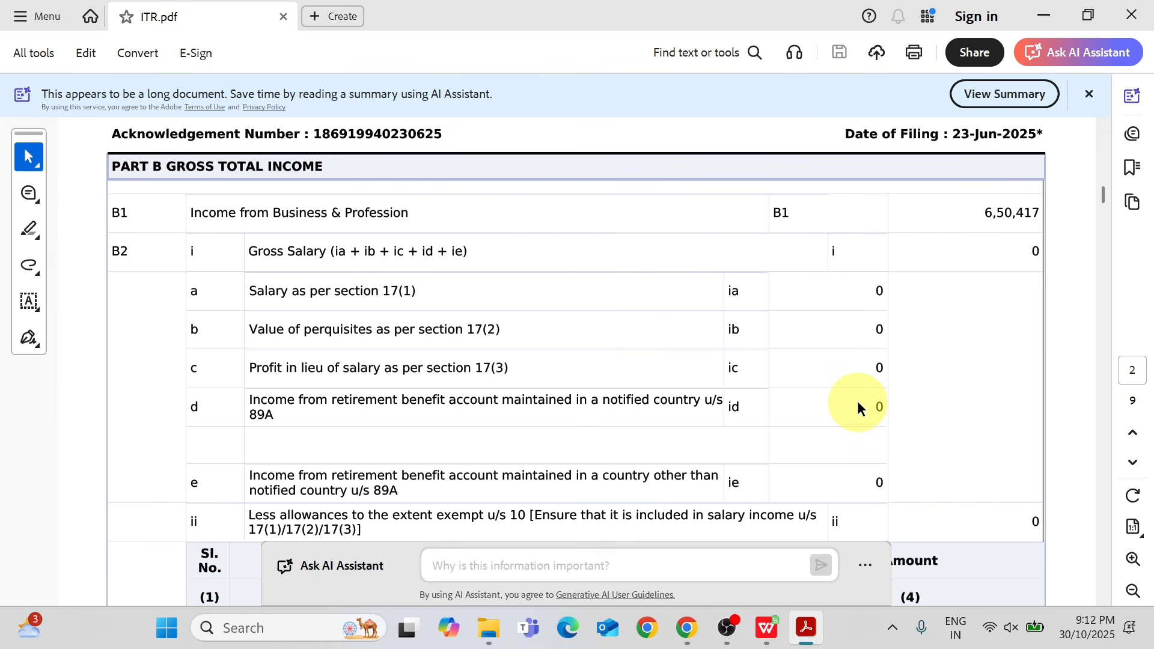
pyautogui.moveTo(1105, 198); pyautogui.dragTo(1094, 360)
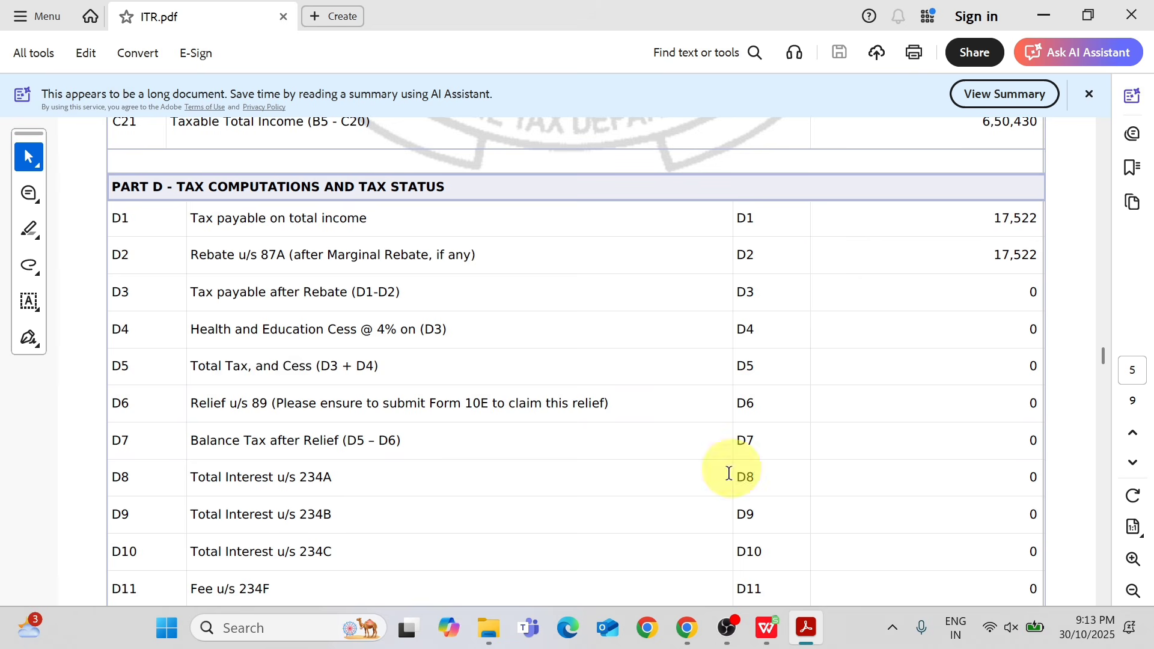
pyautogui.click(688, 629)
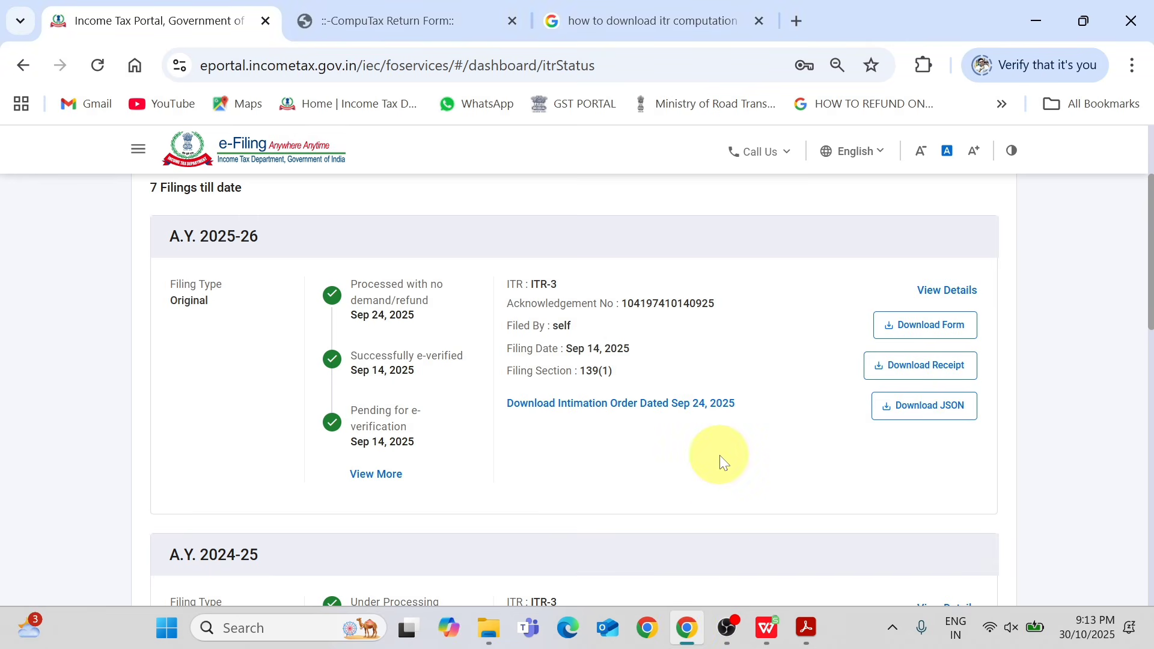
# Return to ITR.pdf in Acrobat and view Part B Gross Total Income.
pyautogui.hotkey('ctrl', 'Tab')
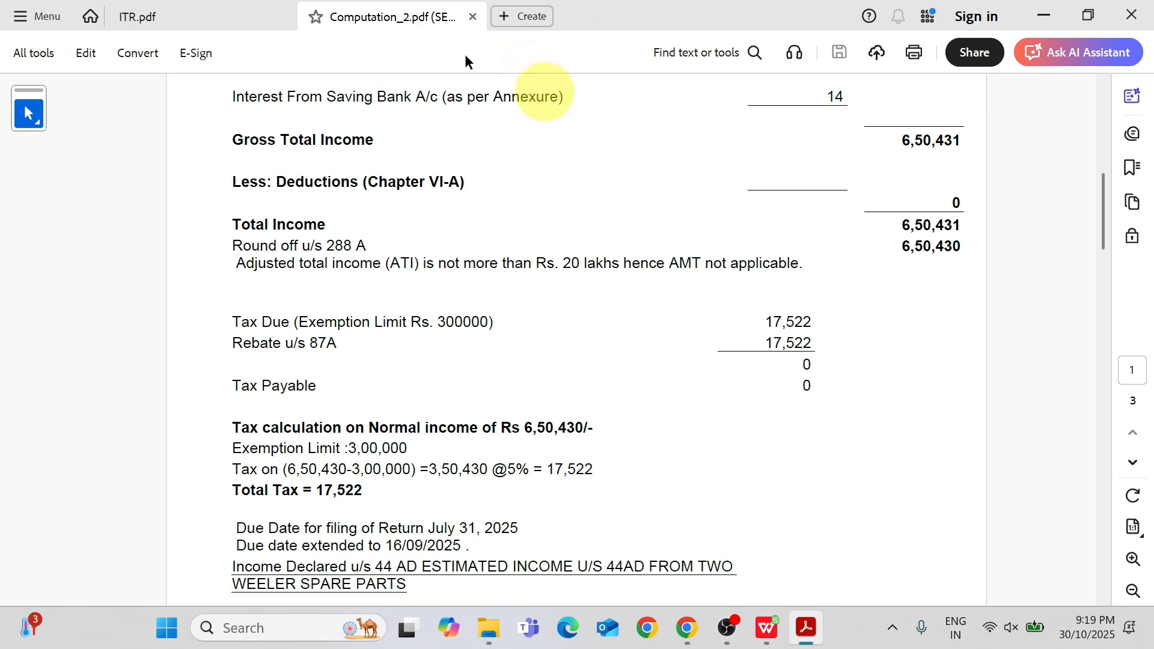
pyautogui.click(146, 19)
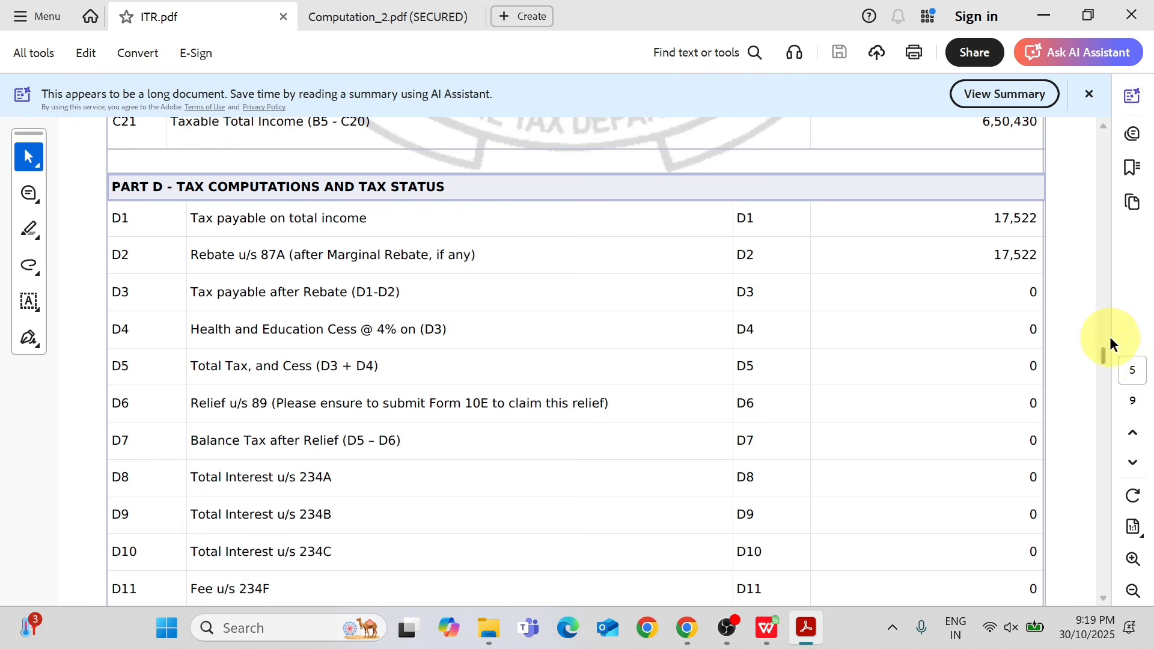
pyautogui.moveTo(1102, 355); pyautogui.dragTo(1120, 190)
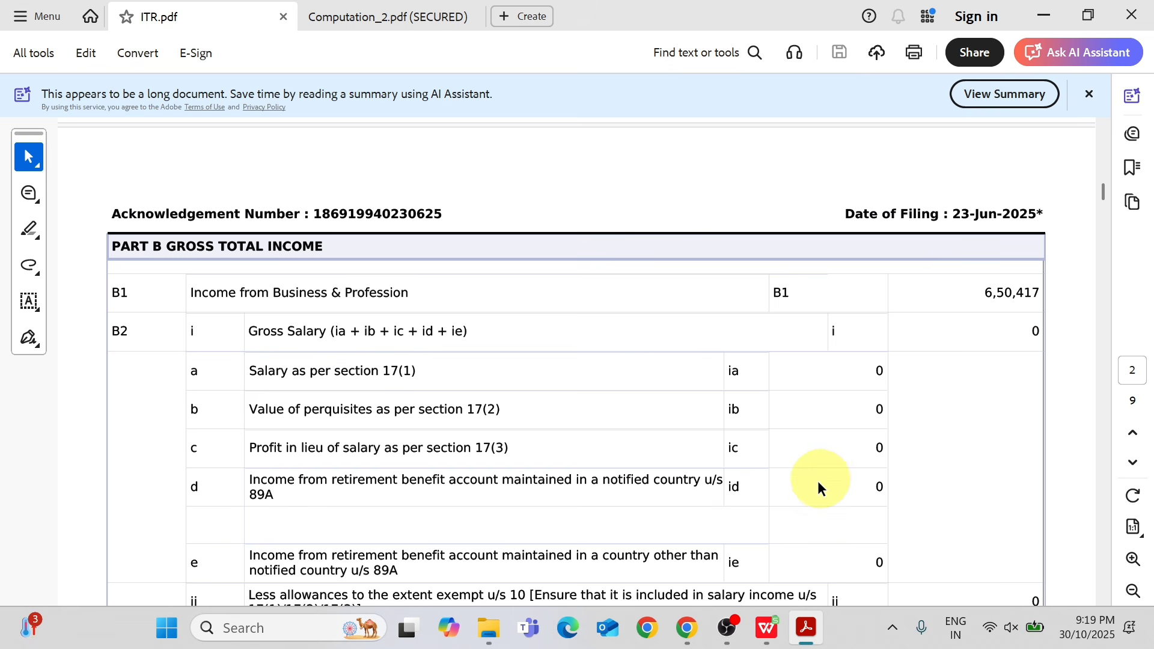
# Switch to WPS Office and examine the layout and income heads of the 2024-25 computation sheet.
pyautogui.click(765, 627)
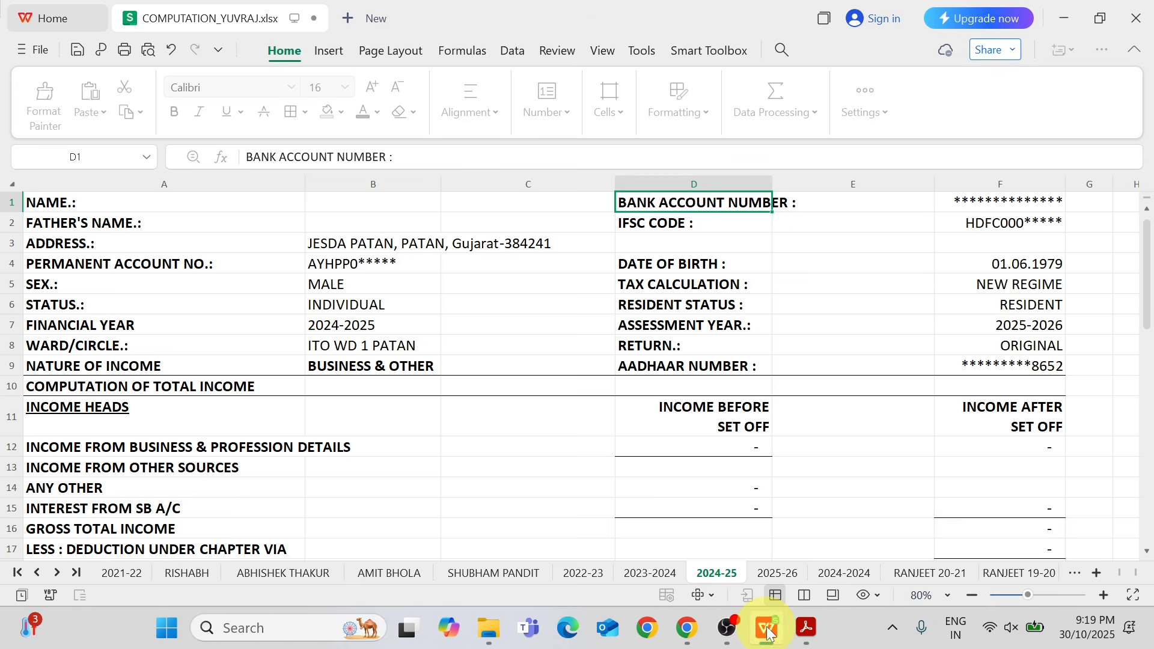
pyautogui.click(880, 339)
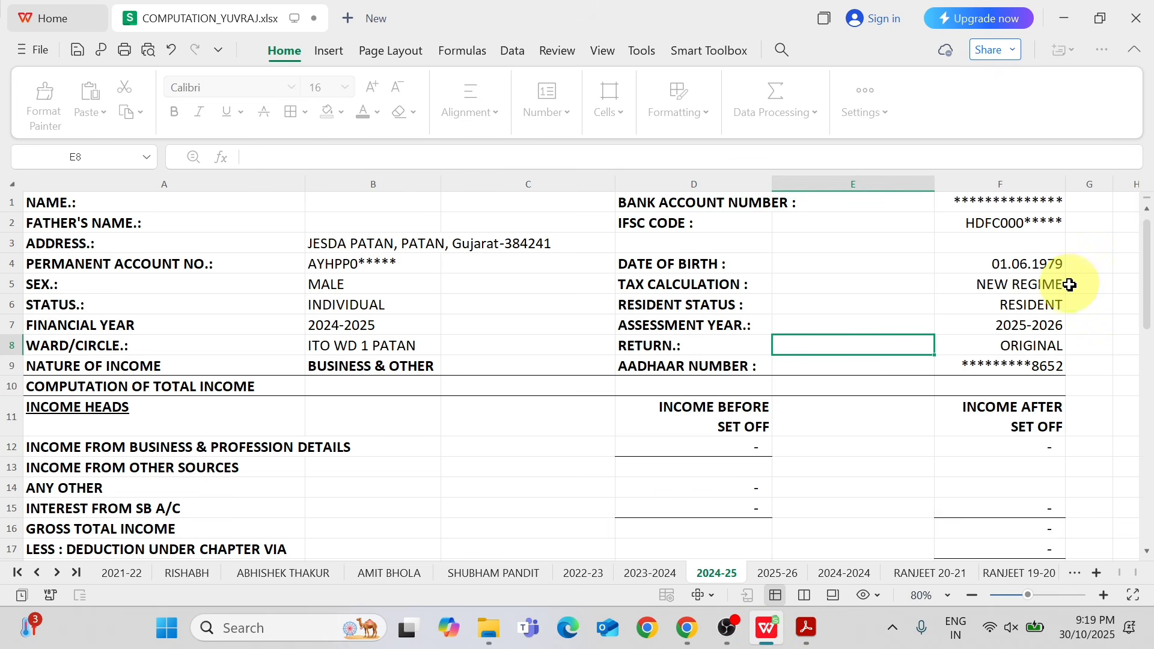
pyautogui.moveTo(1147, 294); pyautogui.dragTo(1141, 262)
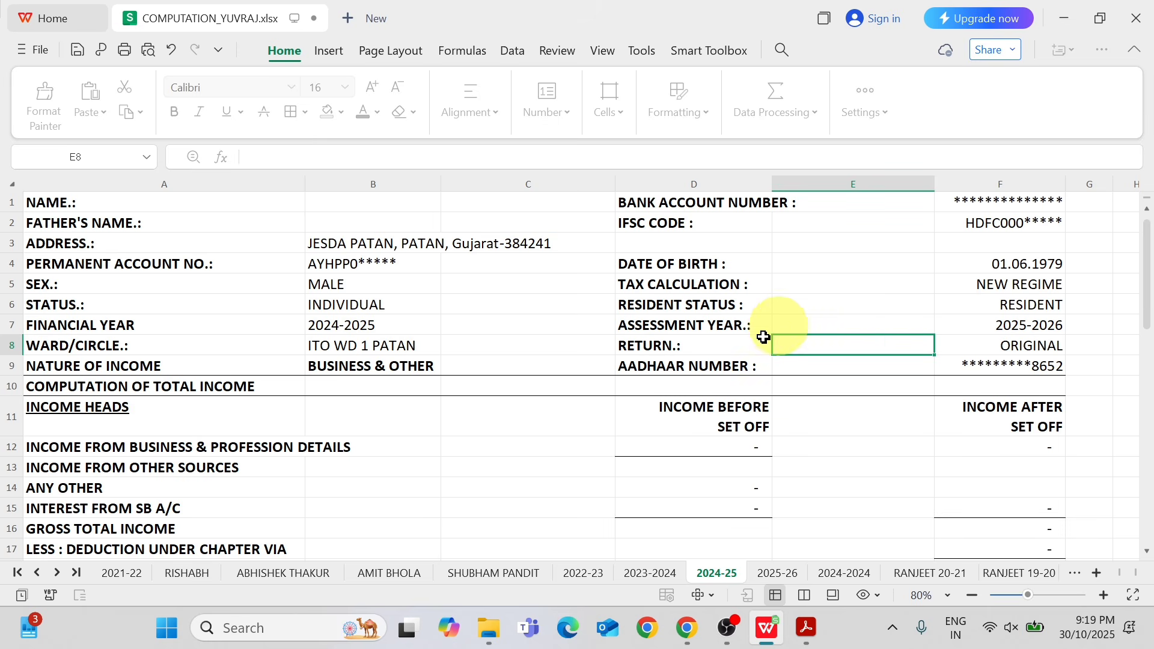
pyautogui.click(269, 449)
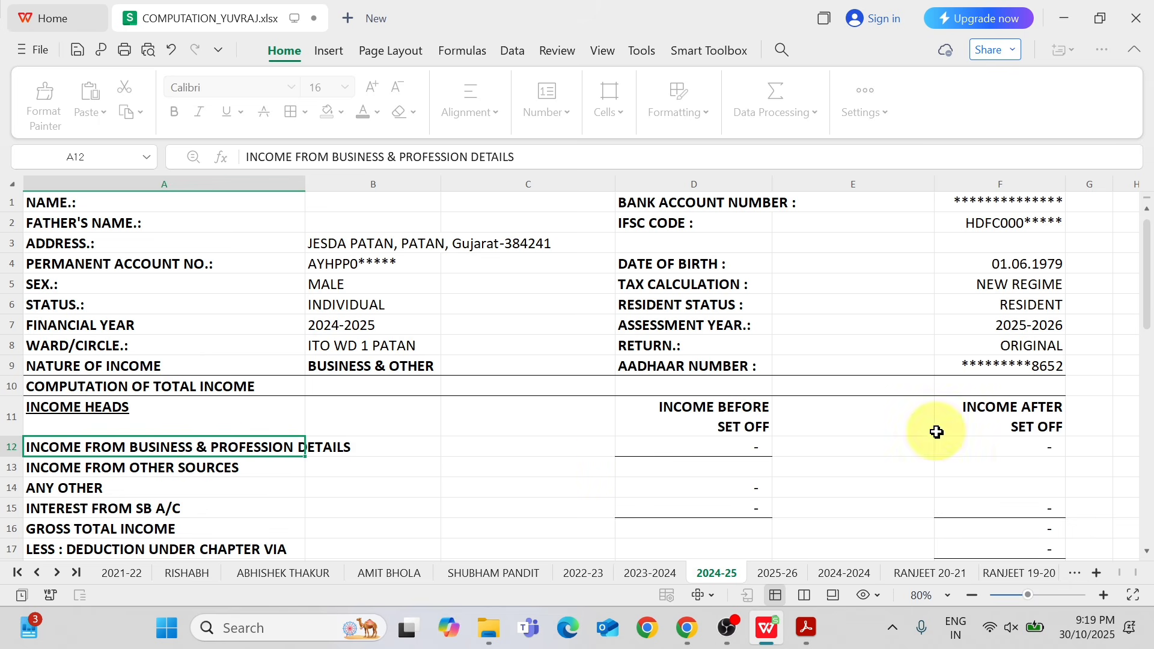
pyautogui.moveTo(1147, 304)
pyautogui.mouseDown()
pyautogui.moveTo(1144, 315)
pyautogui.moveTo(1141, 296)
pyautogui.mouseUp()
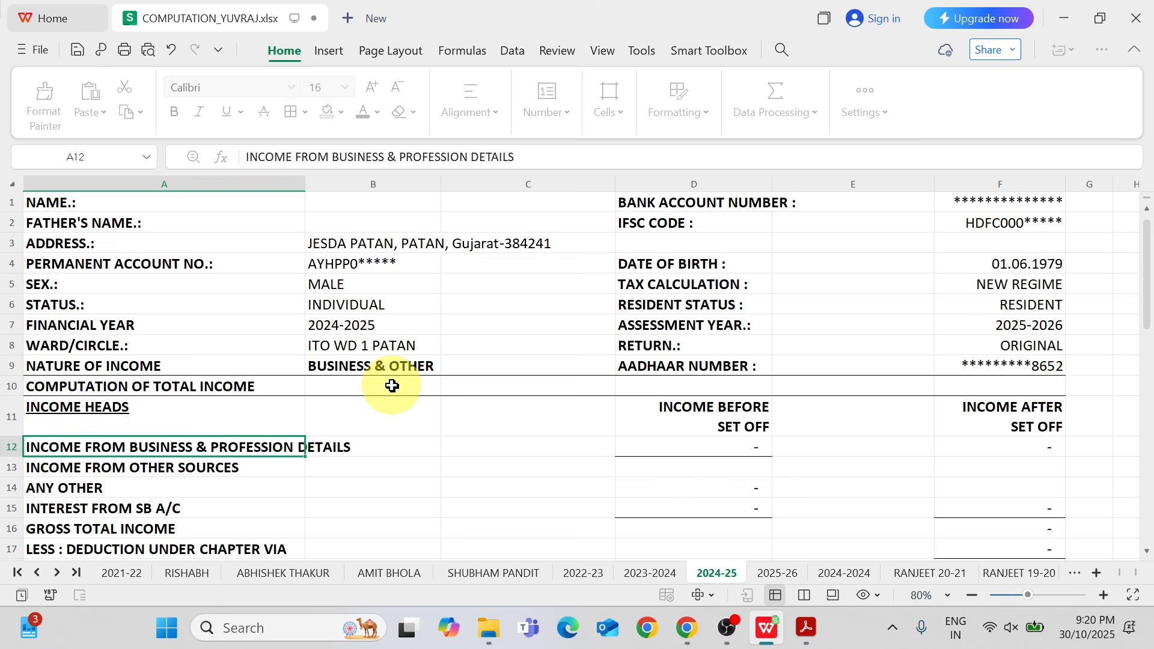
# Locate the cell for the taxpayer's name in the computation sheet and check it against ITR.pdf.
pyautogui.click(135, 203)
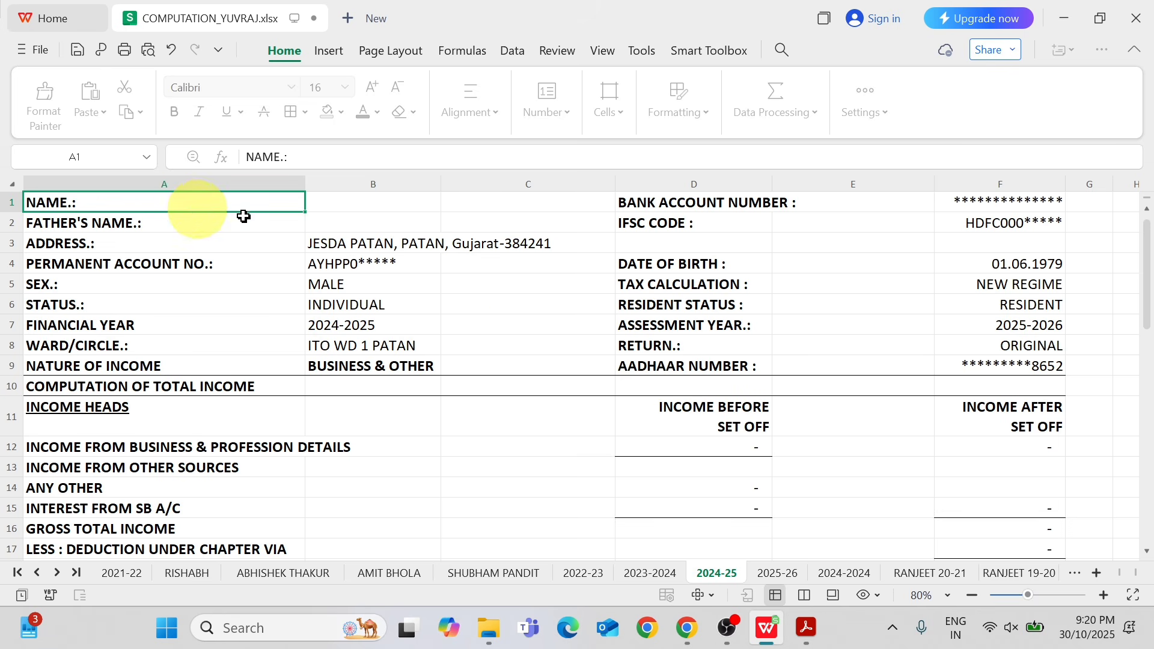
pyautogui.click(392, 202)
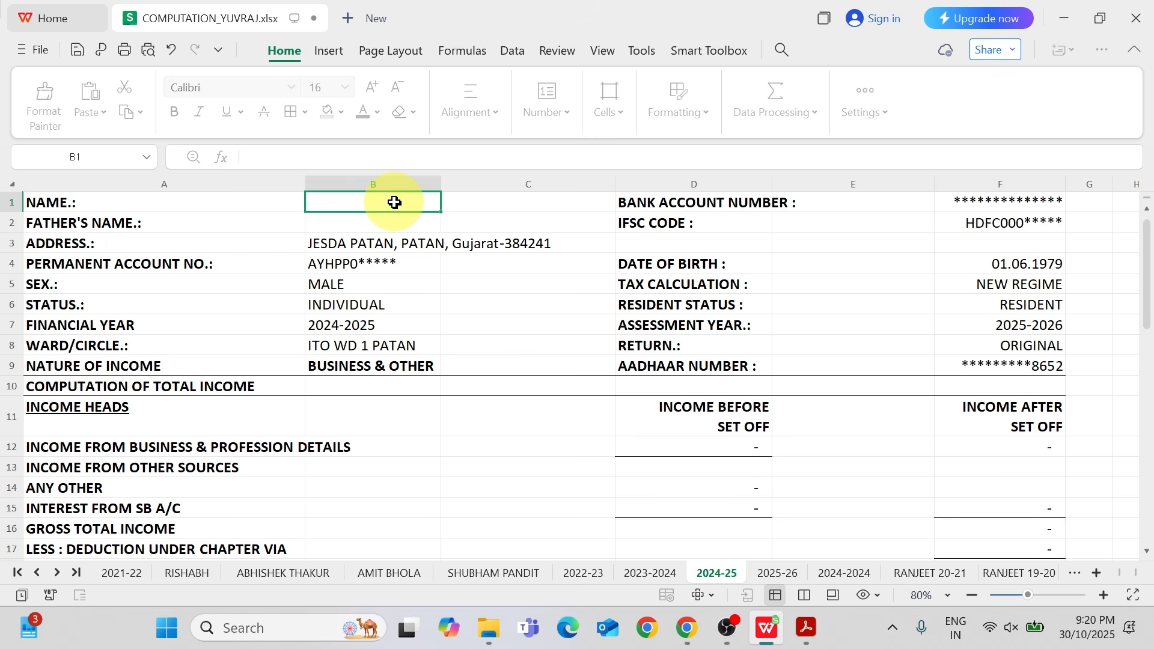
pyautogui.click(805, 627)
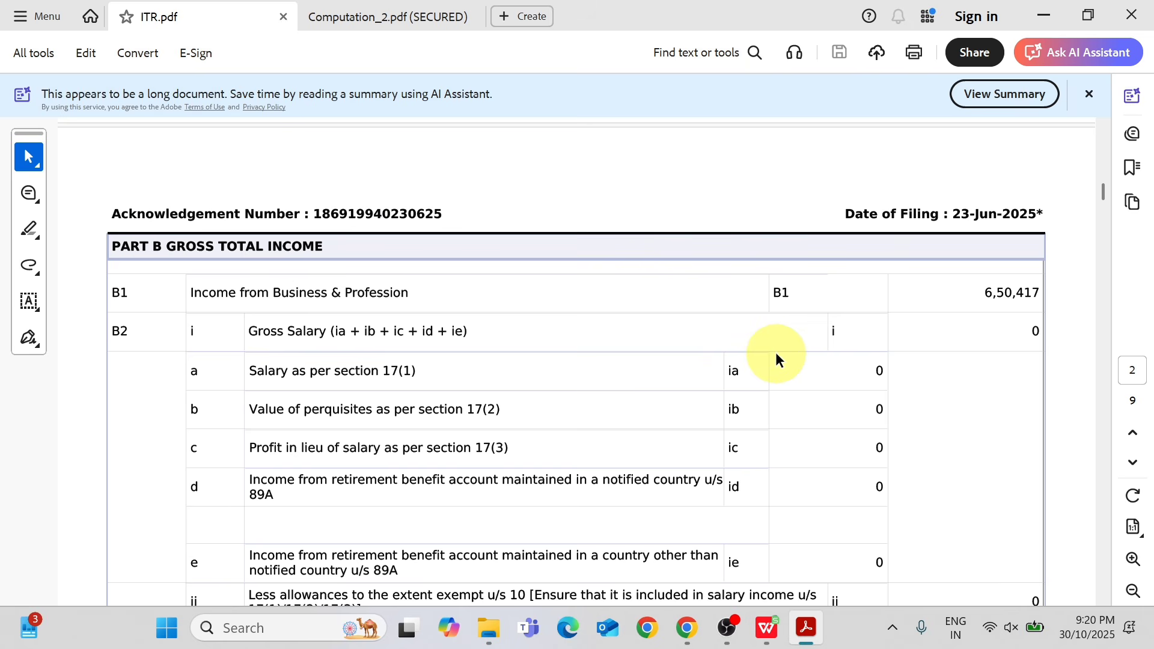
pyautogui.hotkey('alt', 'Tab')
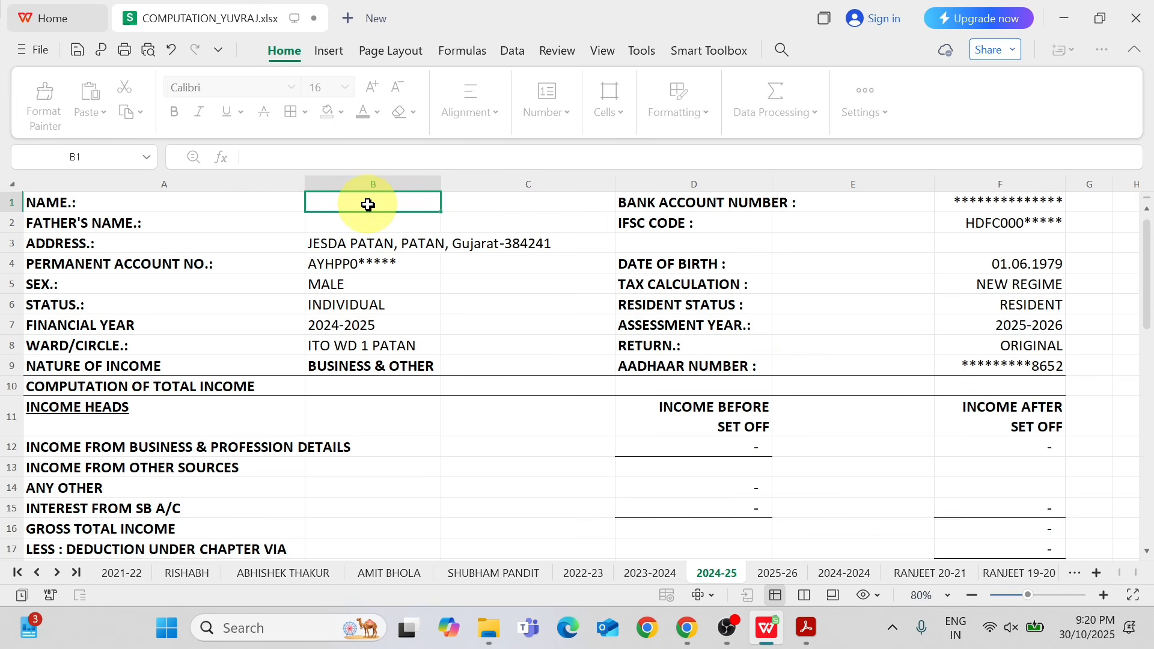
pyautogui.hotkey('alt', 'Tab')
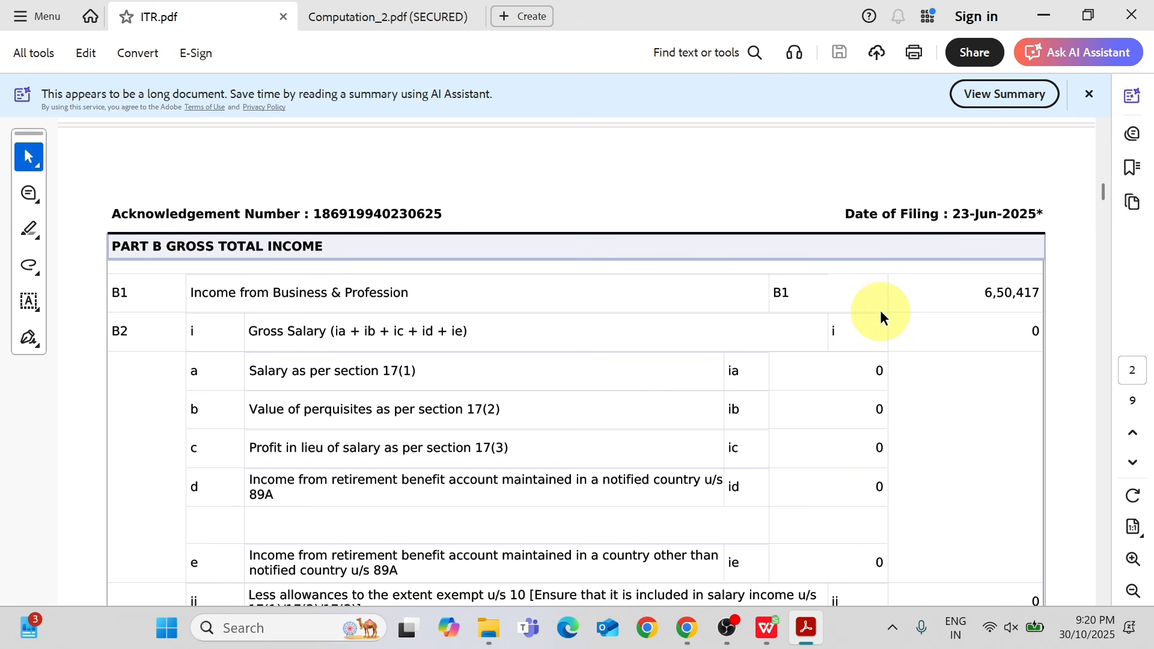
pyautogui.hotkey('alt', 'Tab')
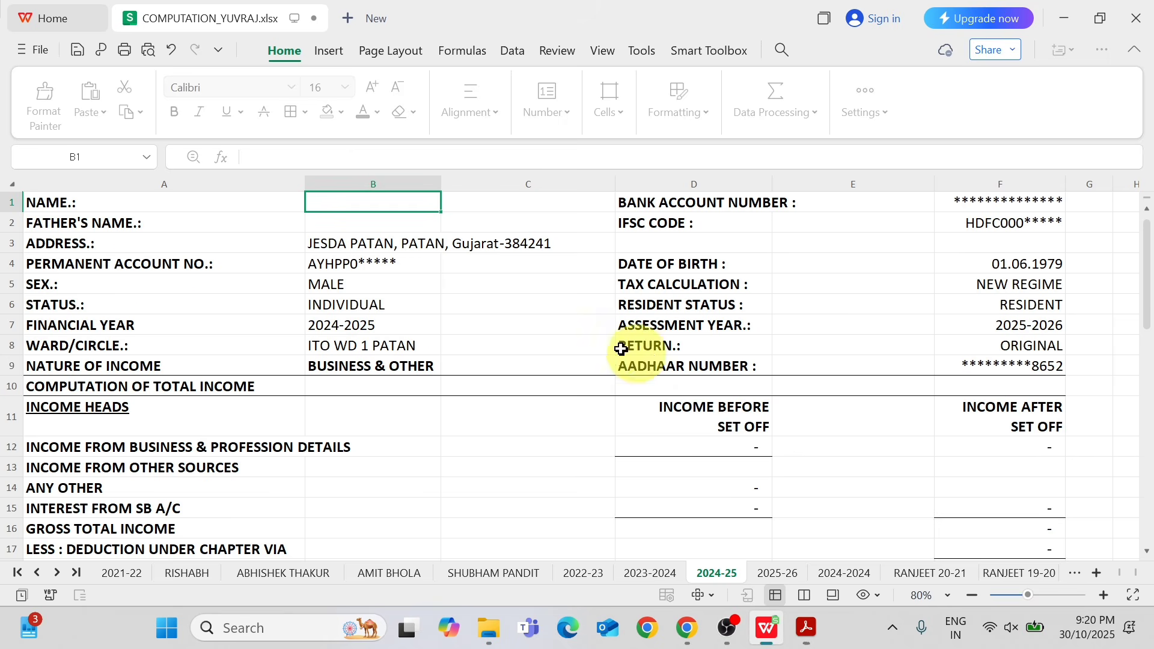
# Locate the cell for the father's name in the computation sheet and check it against ITR.pdf.
pyautogui.click(137, 225)
pyautogui.click(416, 226)
pyautogui.hotkey('alt', 'Tab')
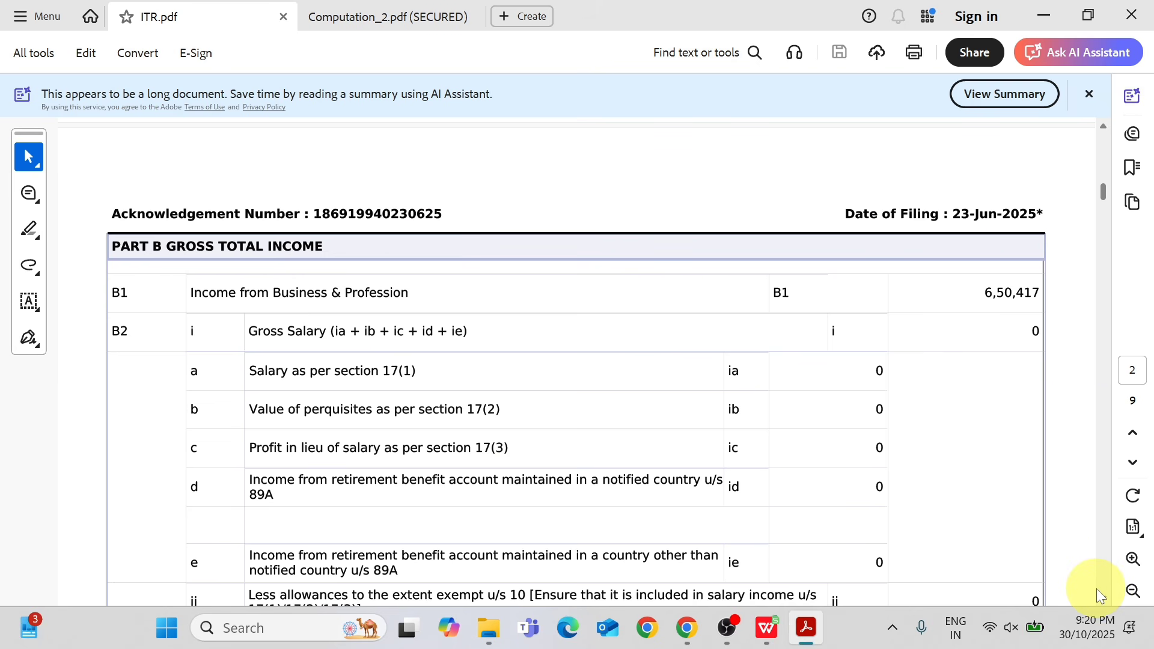
pyautogui.hotkey('alt', 'Tab')
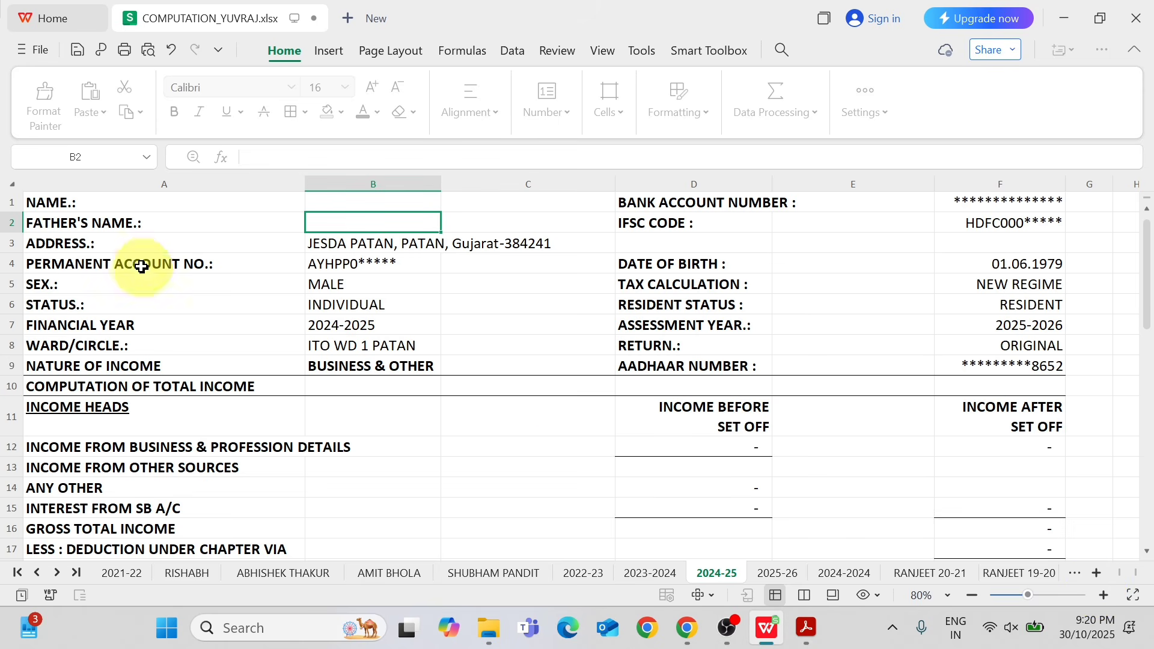
# Locate the address row in the computation sheet and check it against ITR.pdf.
pyautogui.click(120, 251)
pyautogui.click(444, 243)
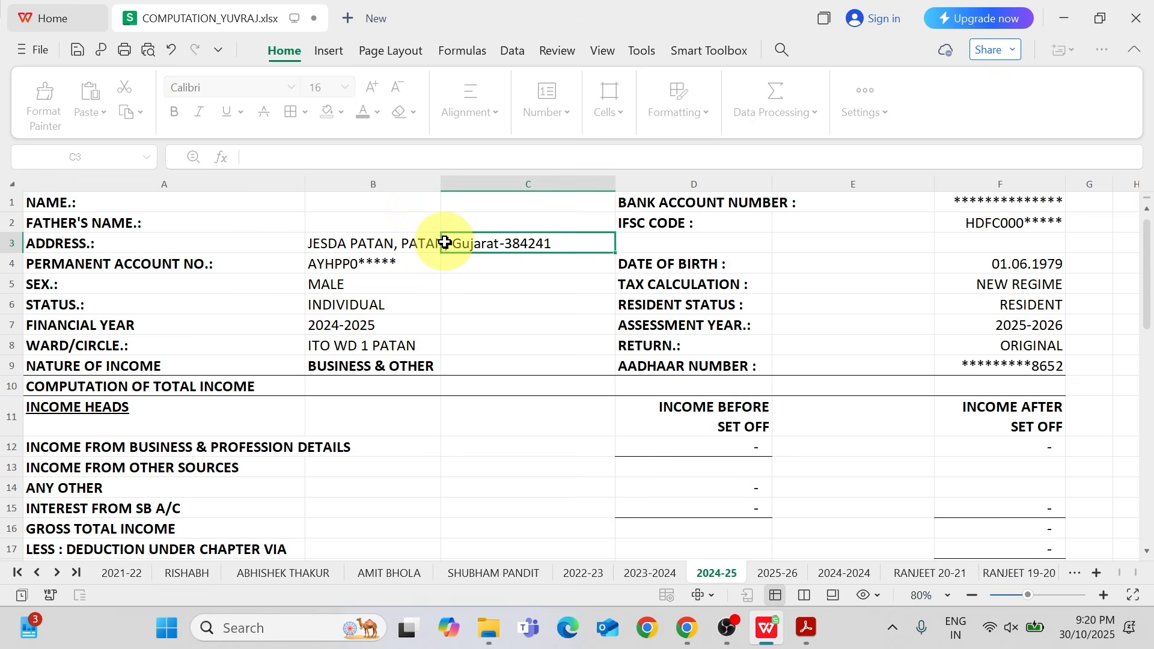
pyautogui.hotkey('alt', 'Tab')
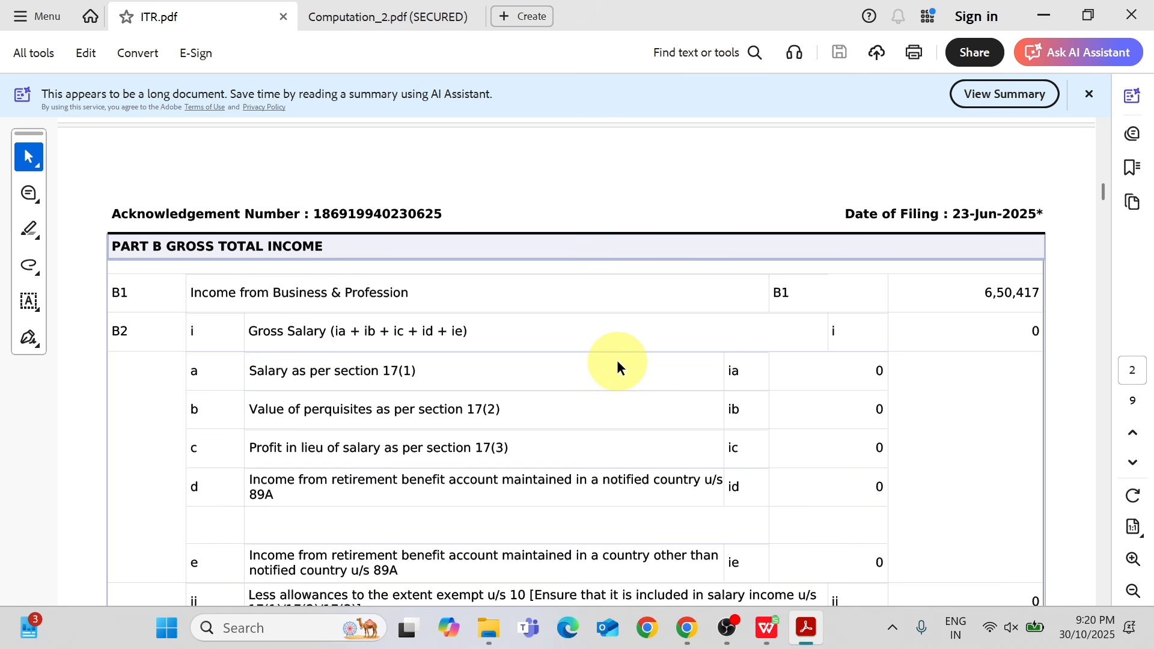
pyautogui.hotkey('alt', 'Tab')
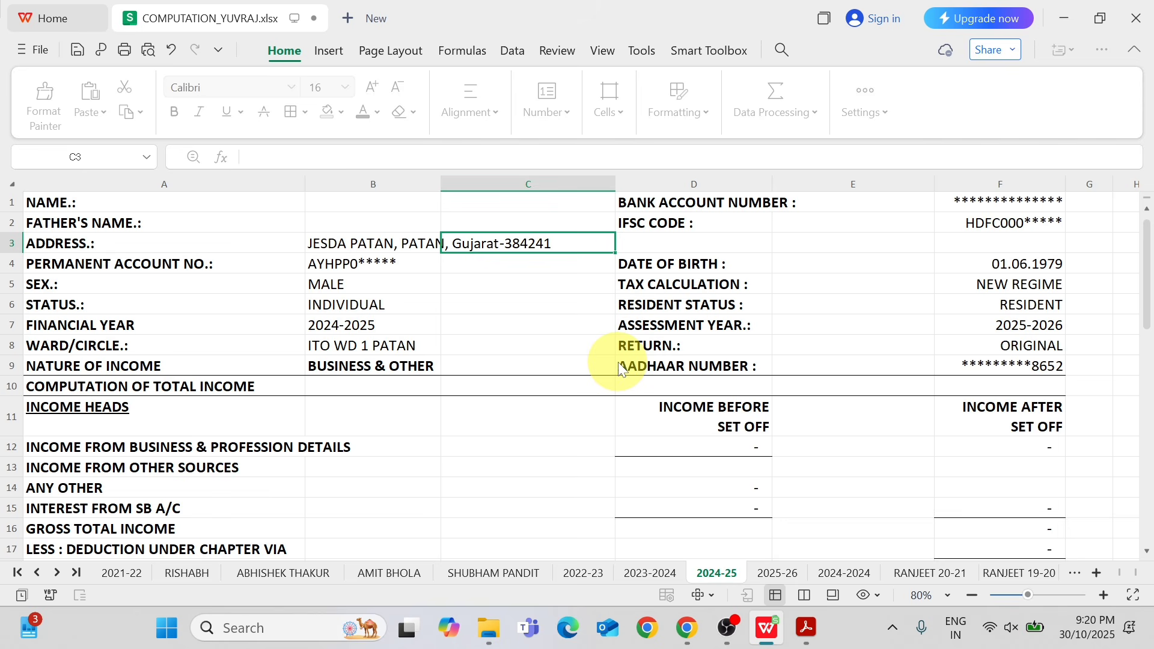
# Review the permanent account number, sex and status rows in the taxpayer details of the 2024-25 sheet.
pyautogui.click(157, 265)
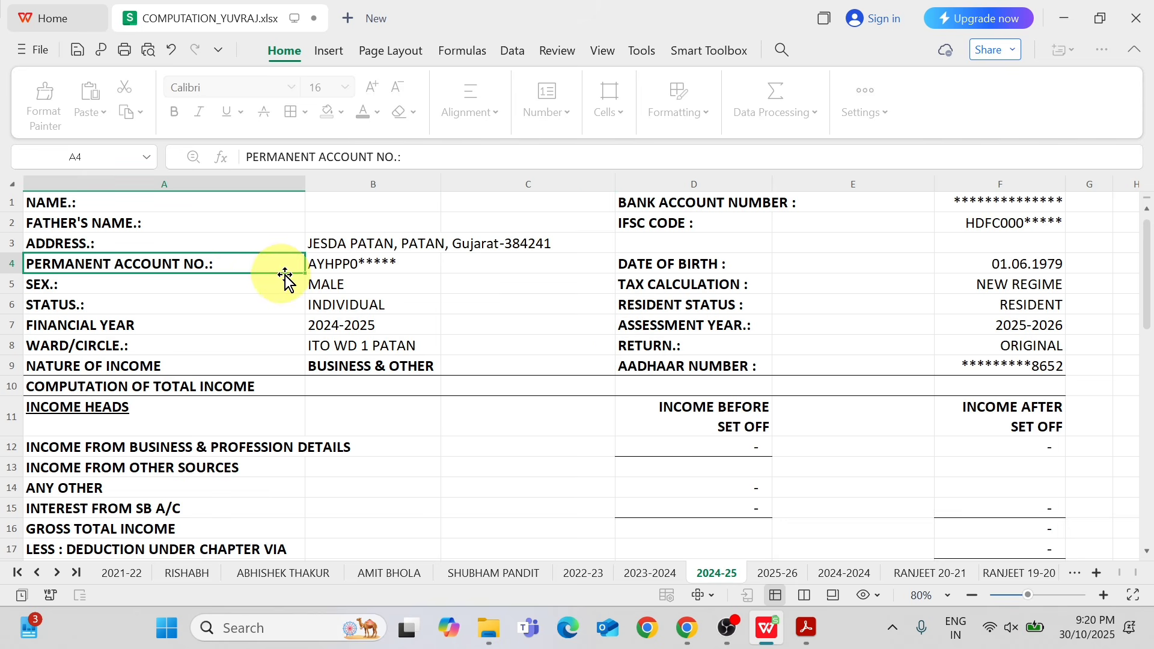
pyautogui.click(344, 266)
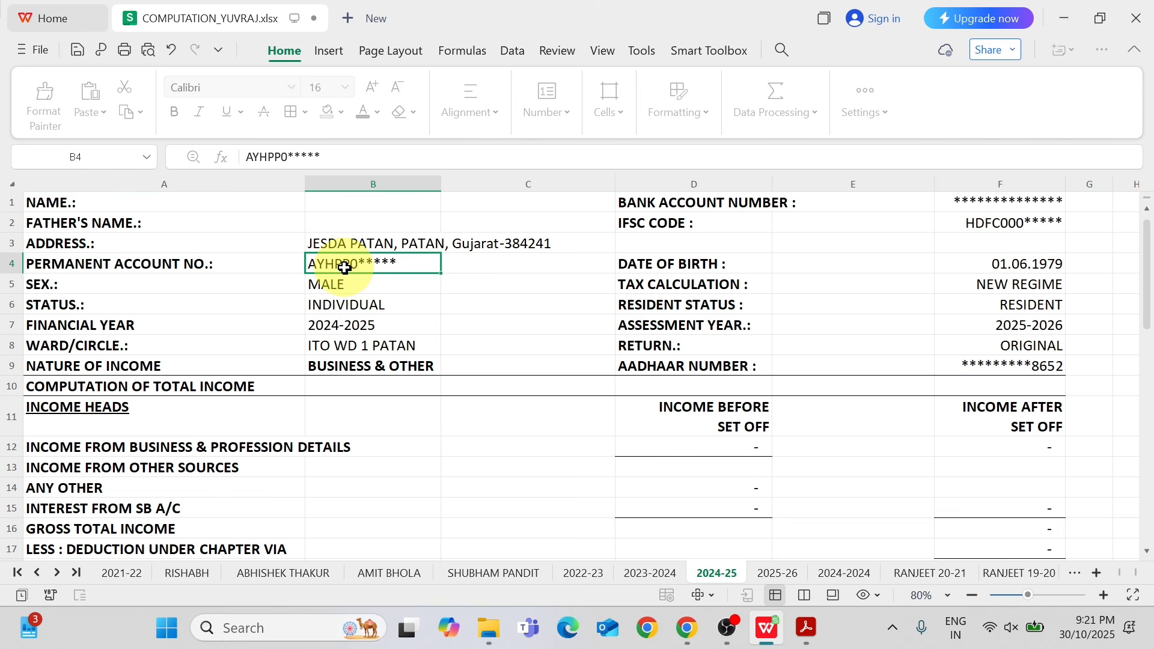
pyautogui.click(165, 287)
pyautogui.click(369, 288)
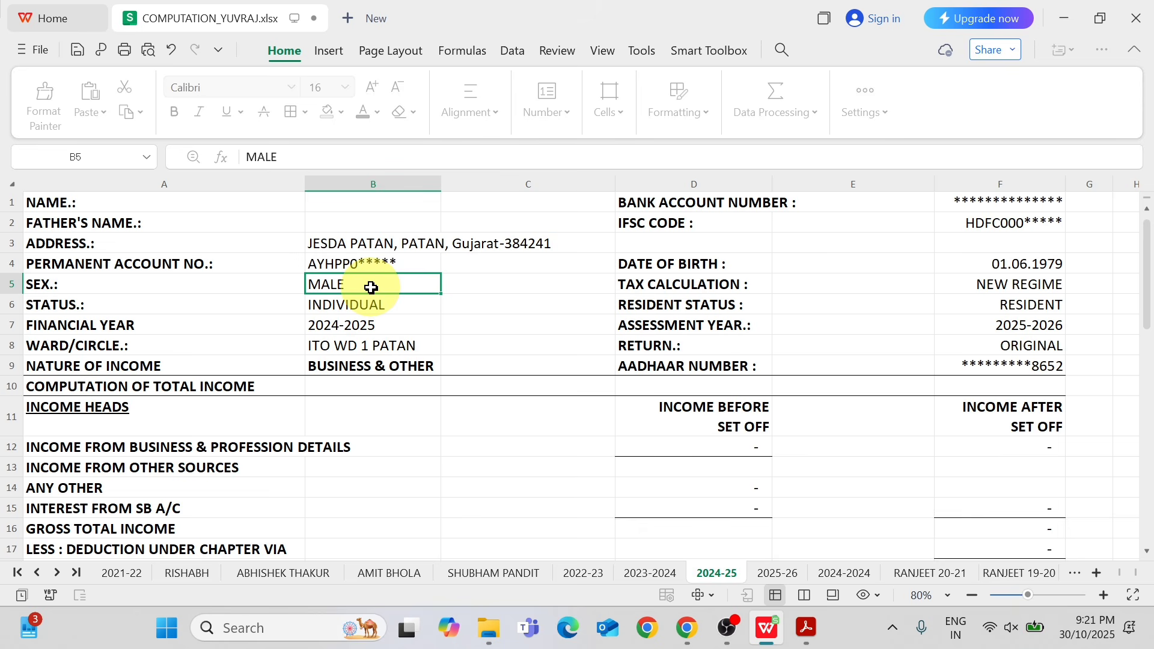
pyautogui.click(152, 301)
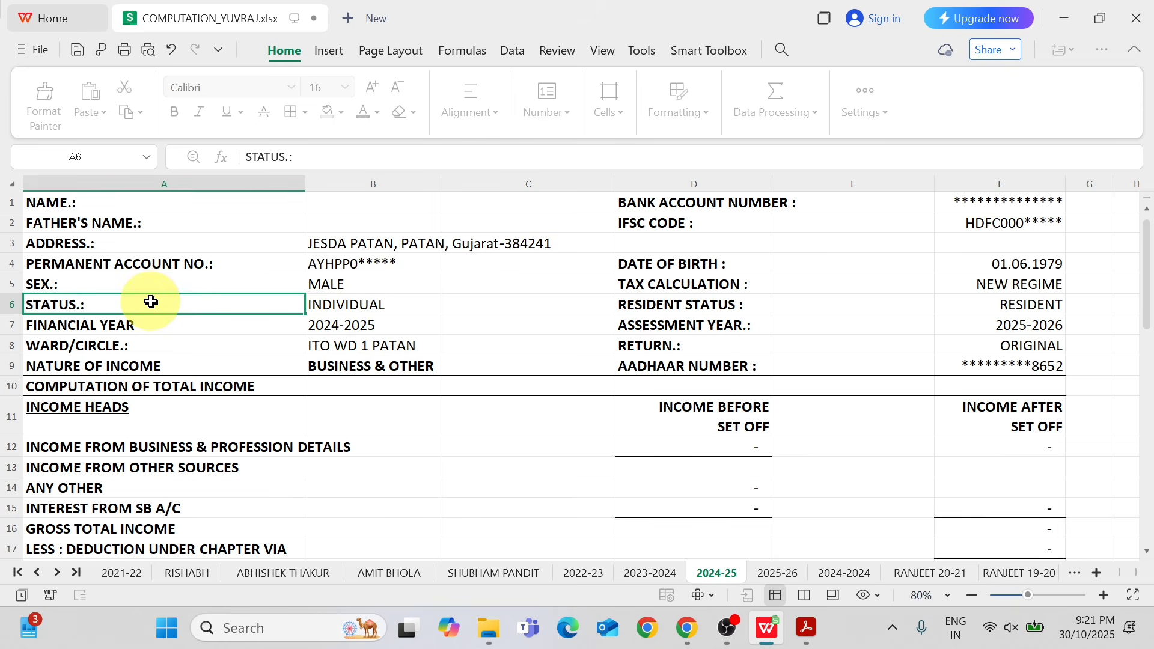
pyautogui.click(347, 307)
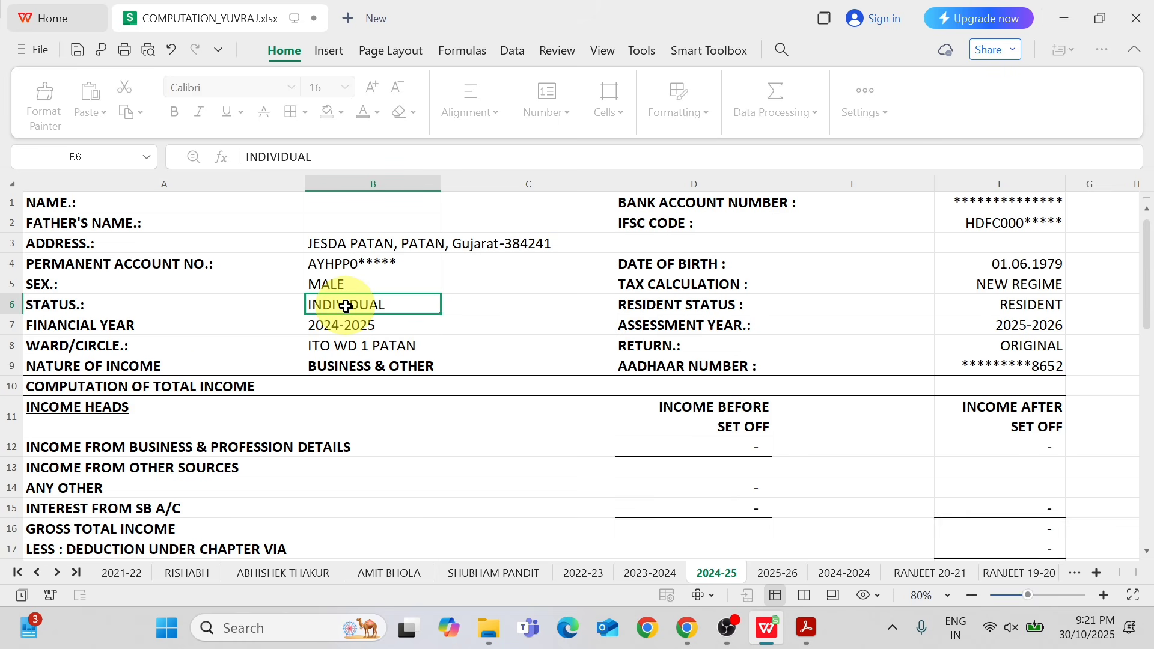
# Review the financial year, ward/circle and nature of income entries in the taxpayer details.
pyautogui.click(162, 326)
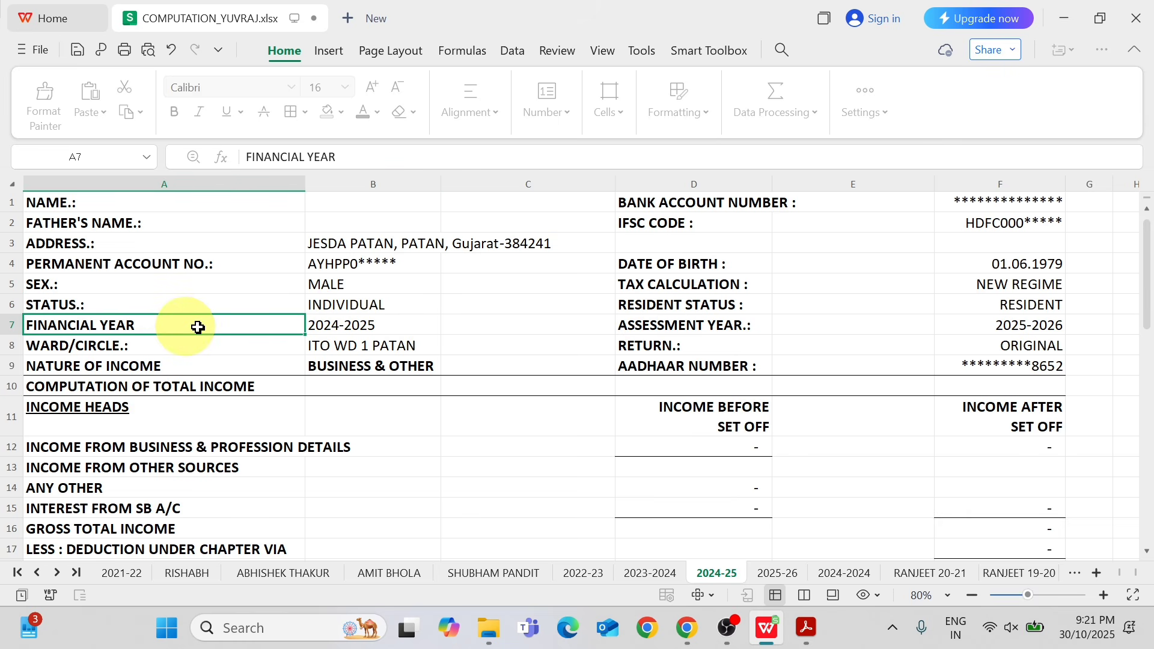
pyautogui.click(336, 330)
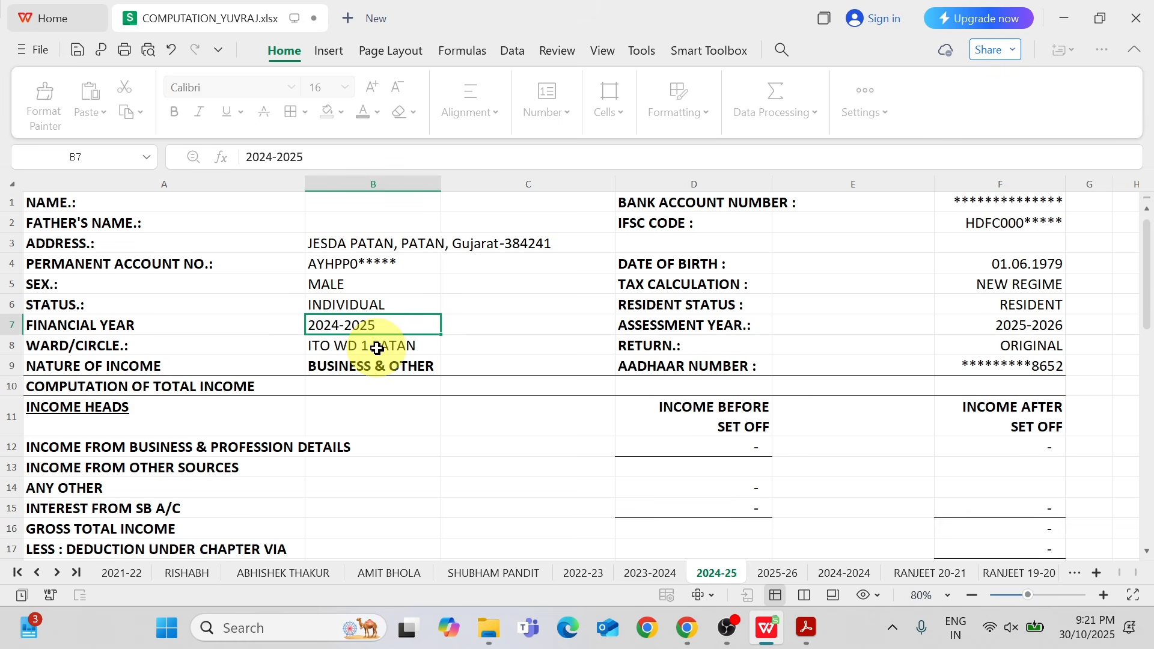
pyautogui.click(145, 345)
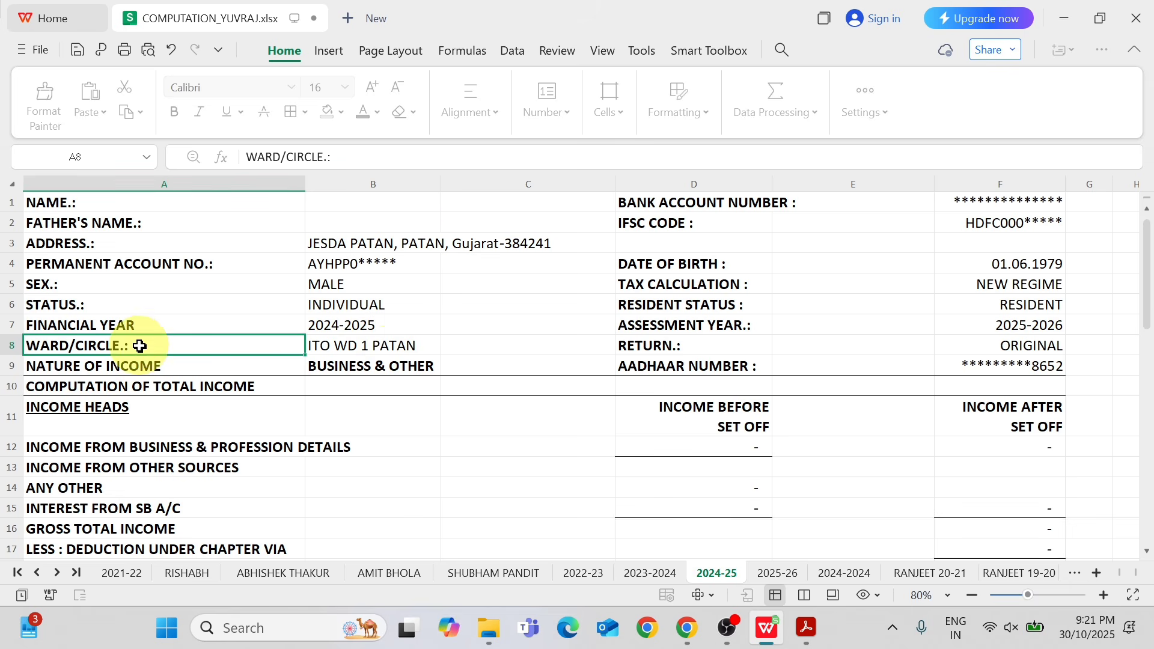
pyautogui.click(387, 350)
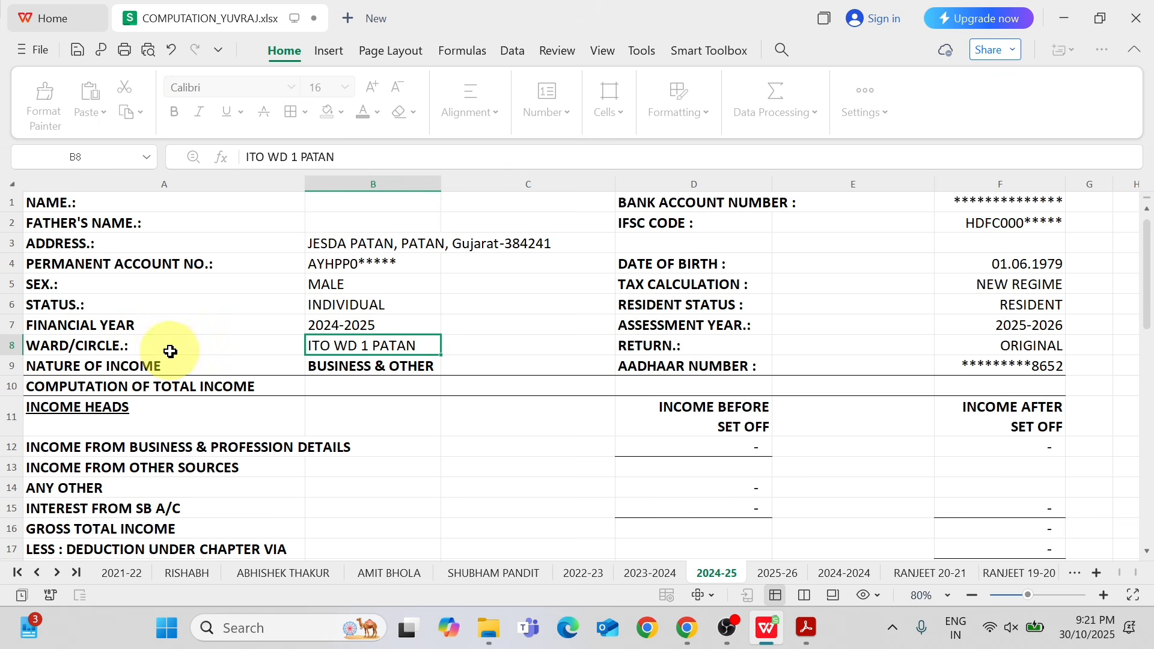
pyautogui.click(181, 368)
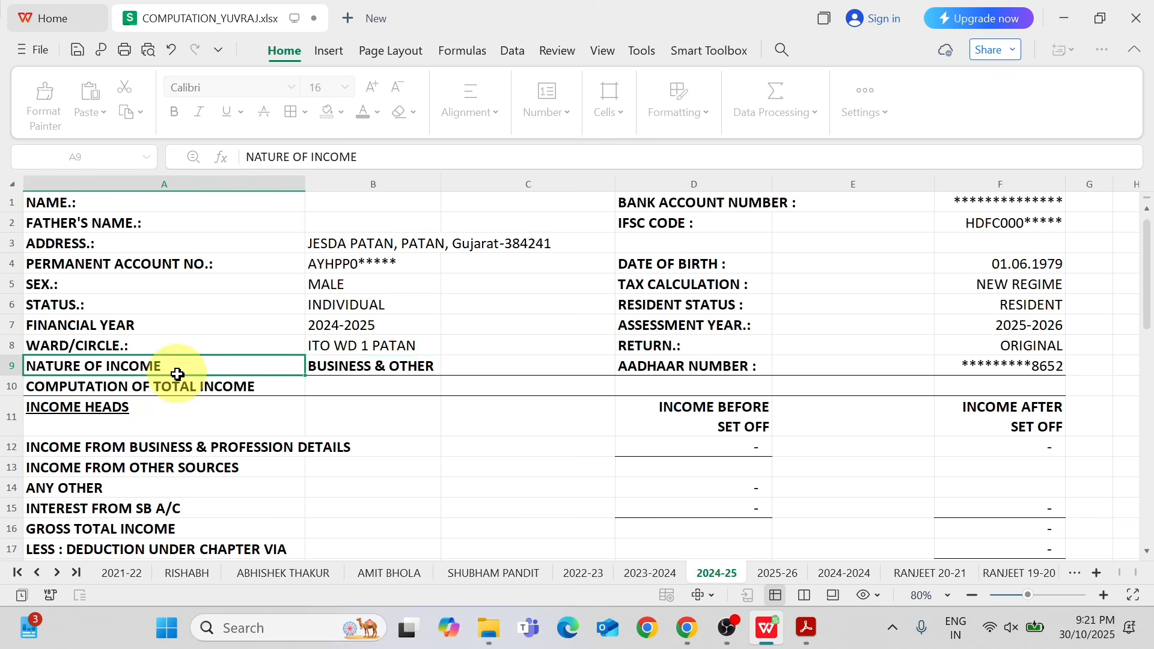
pyautogui.click(405, 362)
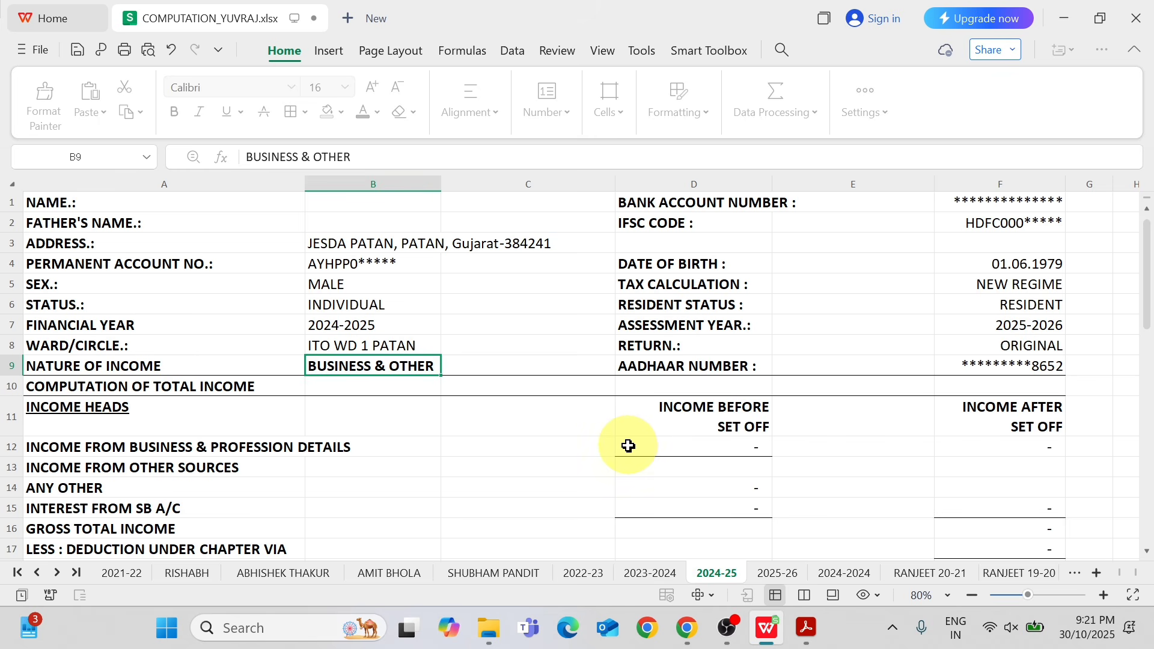
# Review the bank account number, IFSC code and date of birth entries in the computation header.
pyautogui.click(709, 208)
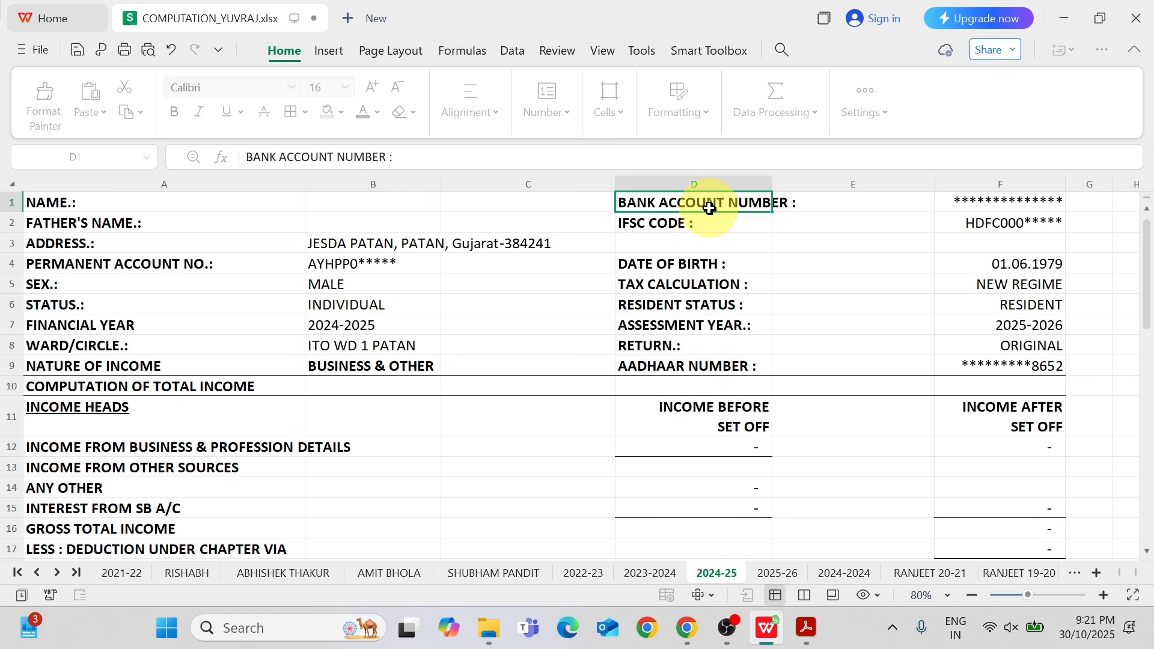
pyautogui.click(986, 206)
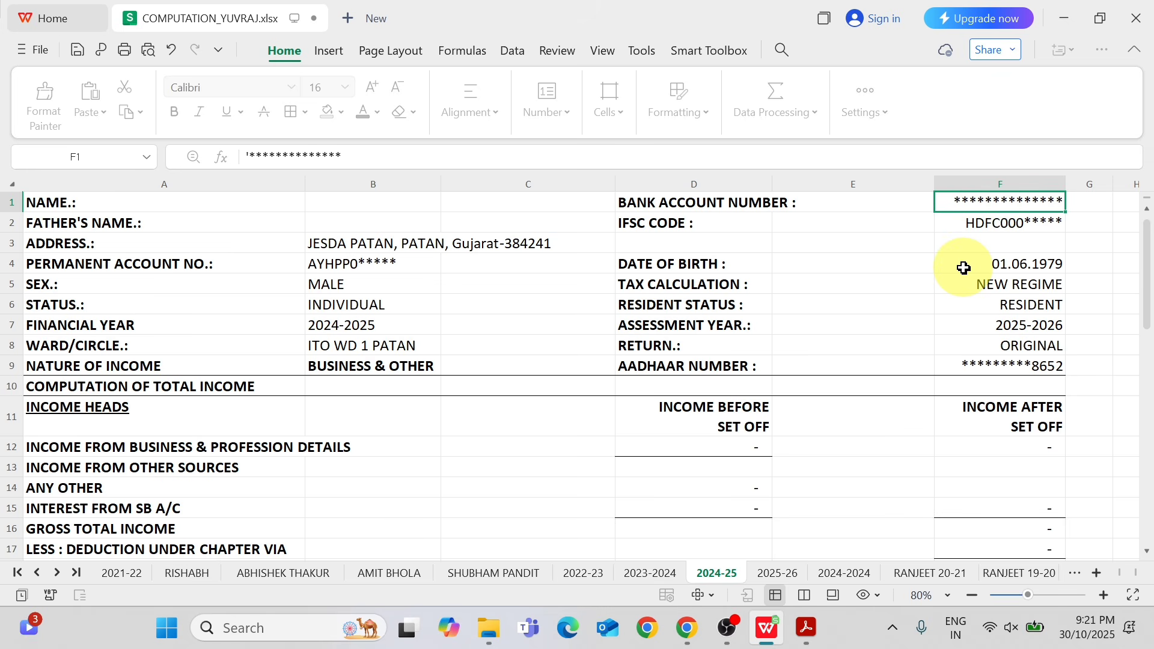
pyautogui.click(705, 223)
pyautogui.click(979, 220)
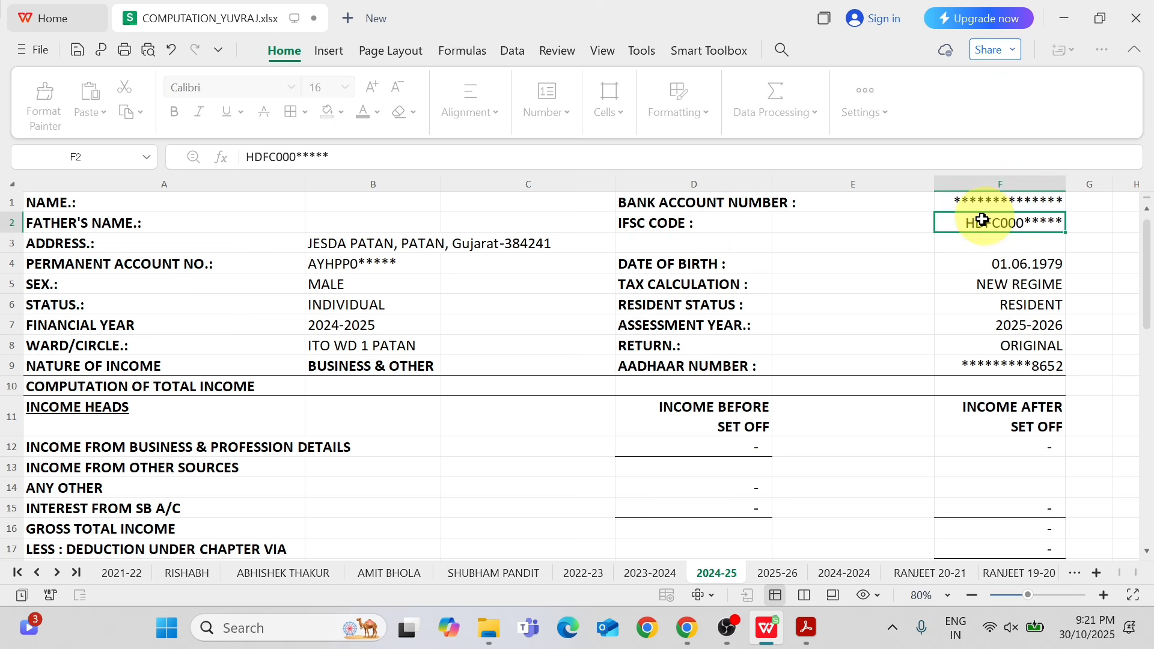
pyautogui.click(740, 269)
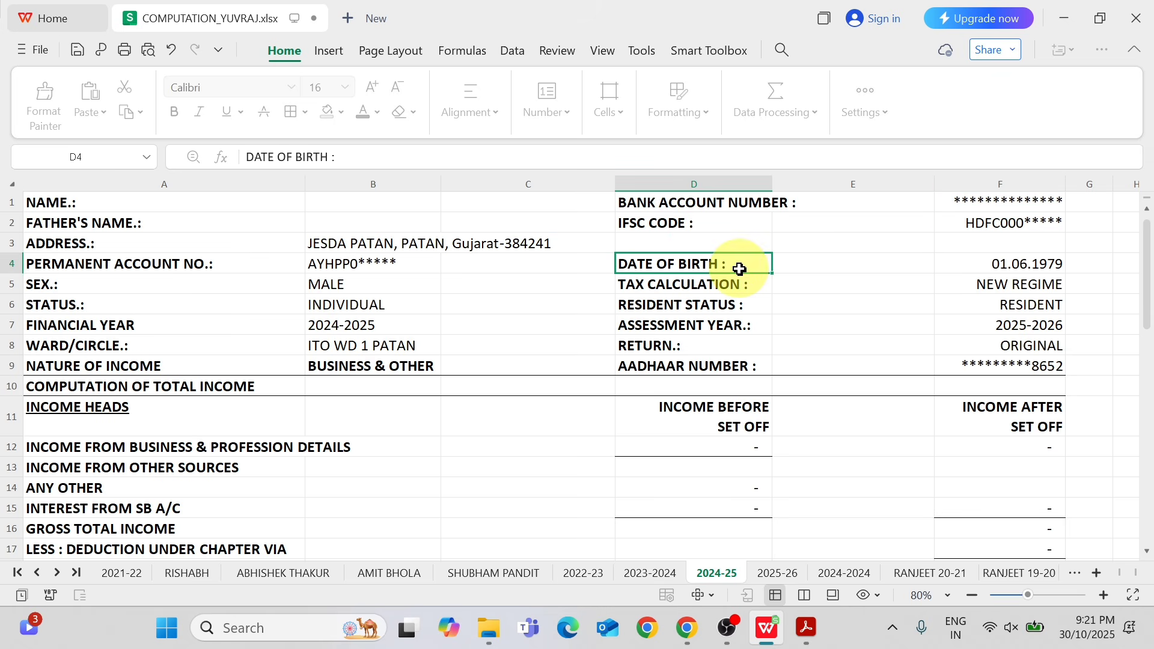
pyautogui.click(1032, 267)
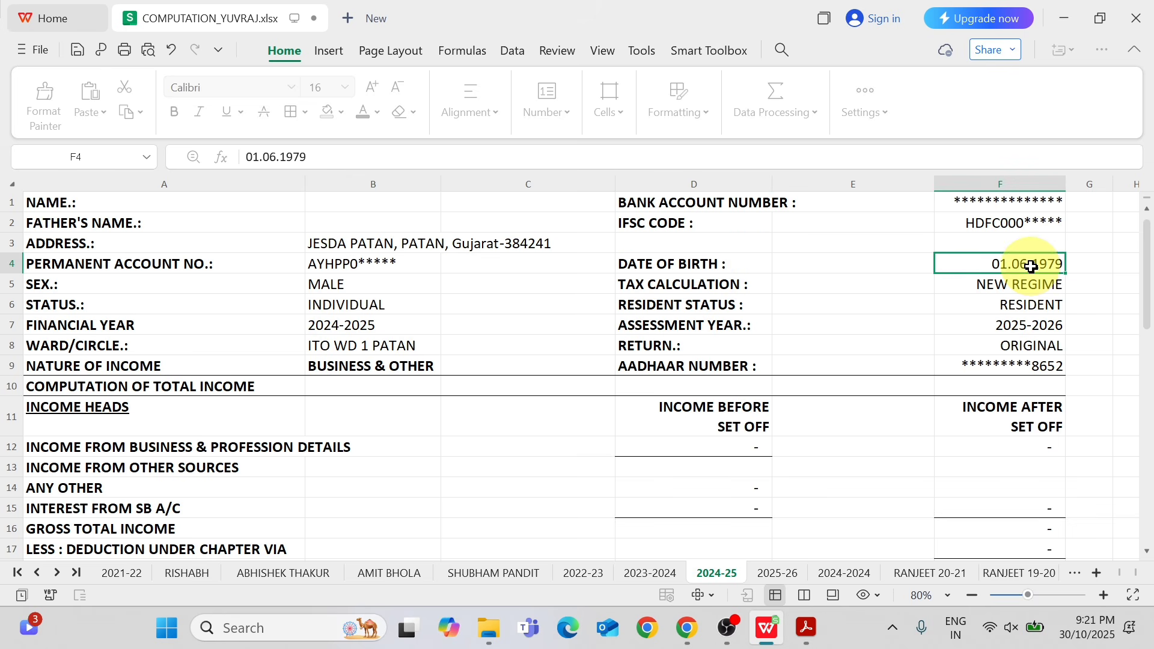
# Review the tax calculation regime, resident status and assessment year entries in the computation header.
pyautogui.click(726, 287)
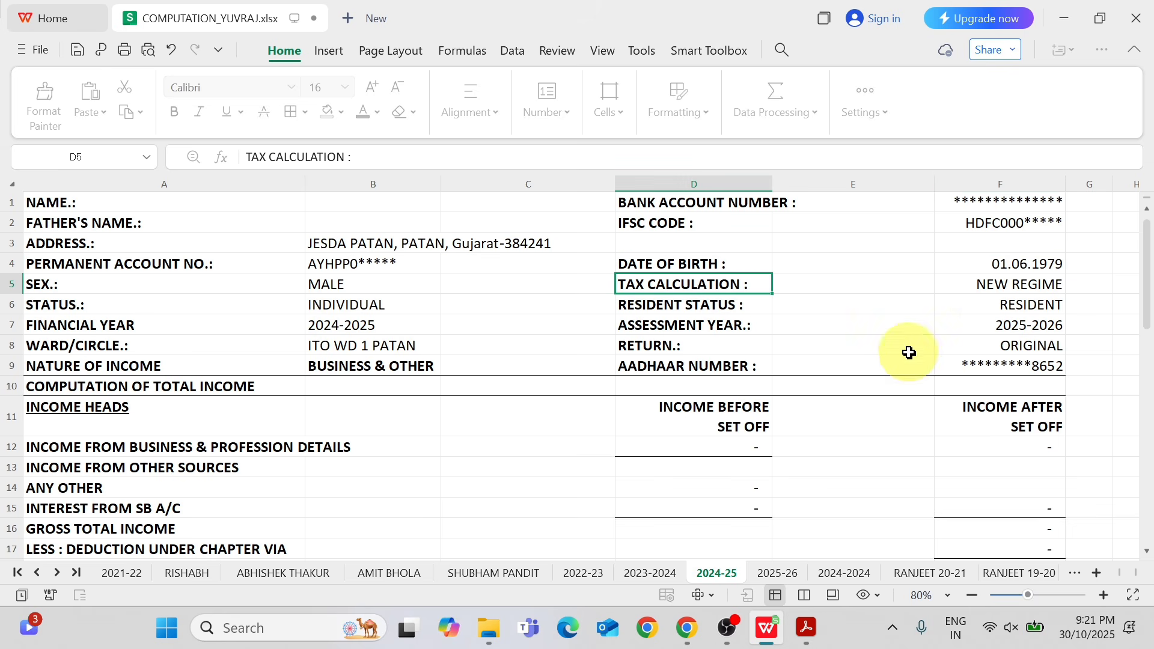
pyautogui.click(1008, 285)
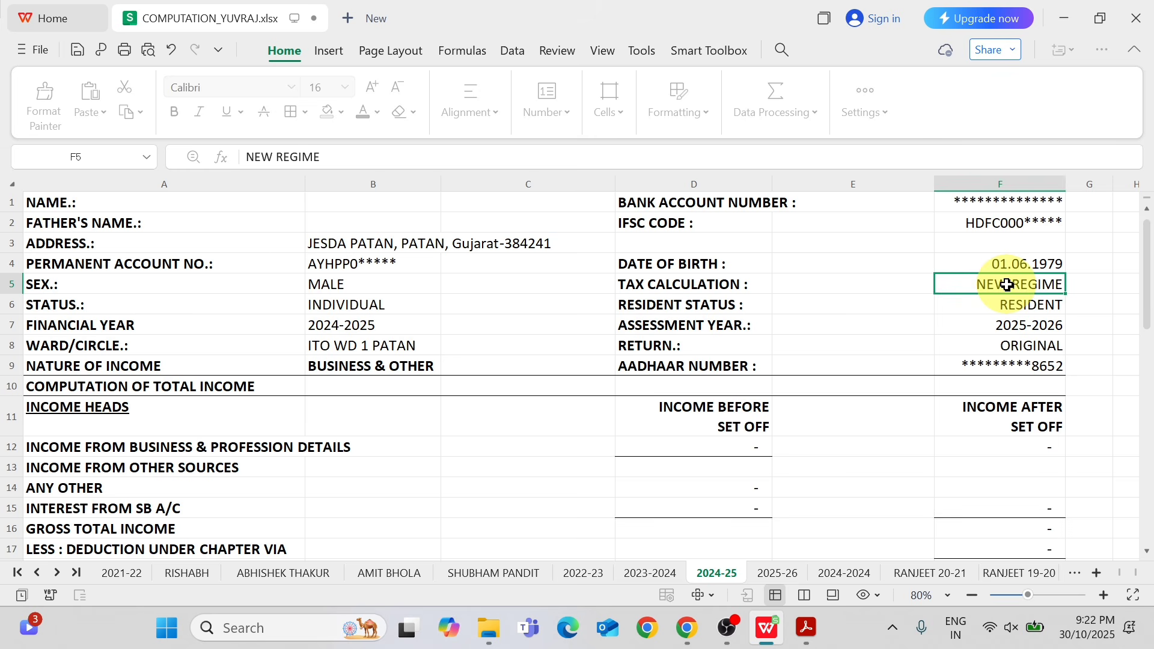
pyautogui.click(722, 308)
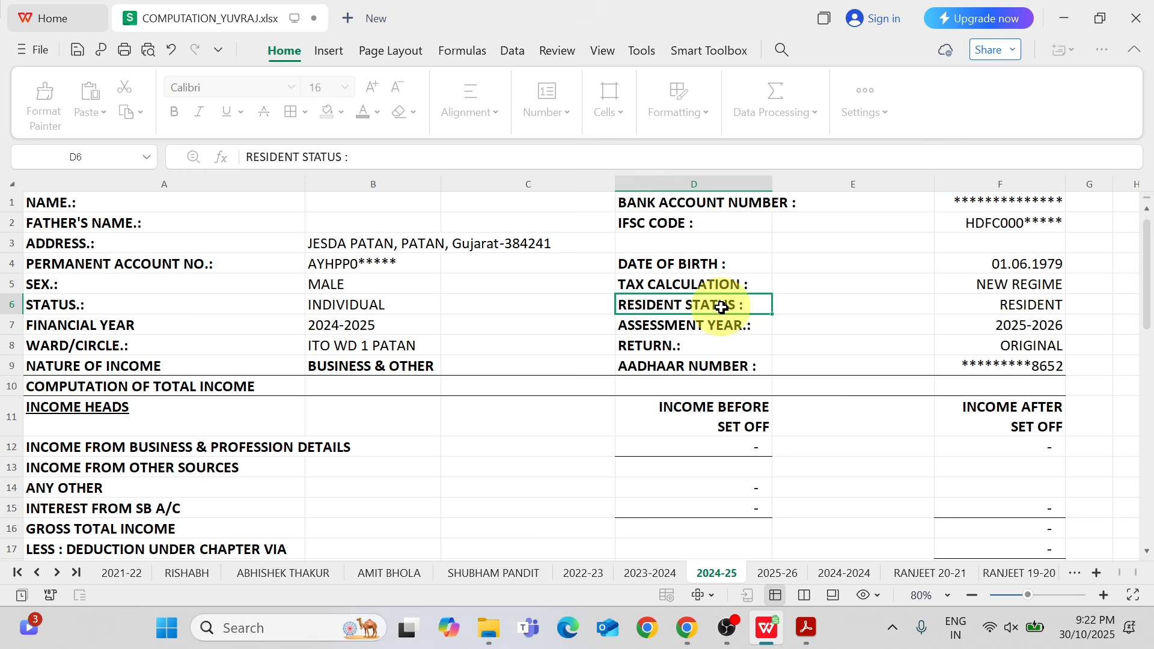
pyautogui.click(994, 304)
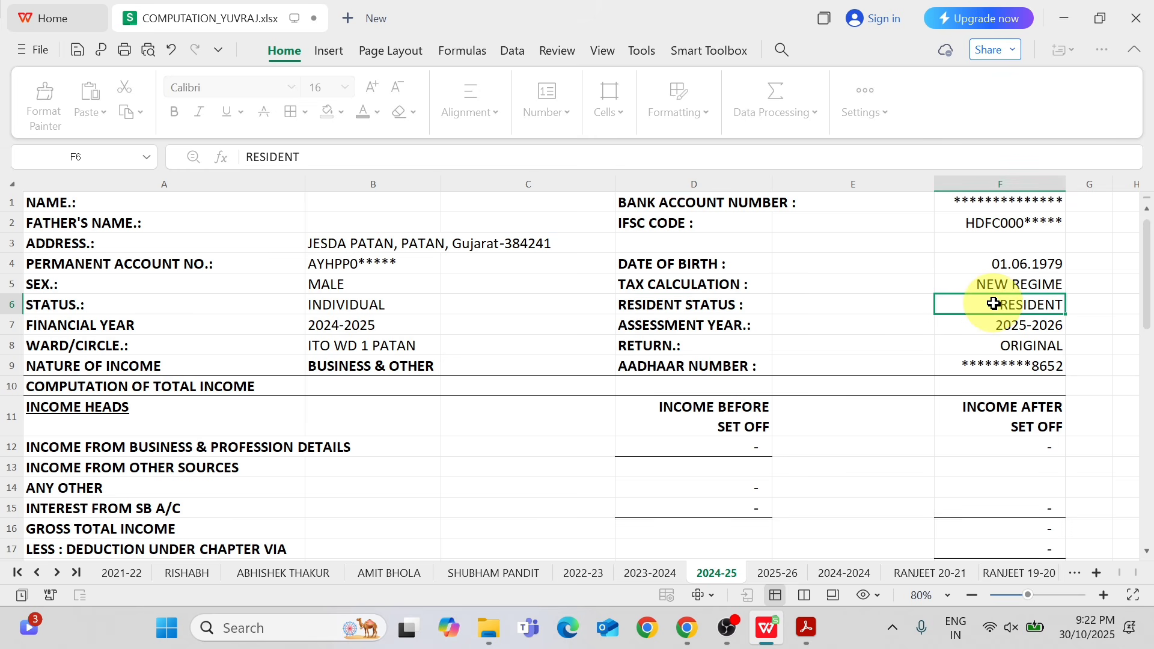
pyautogui.click(730, 325)
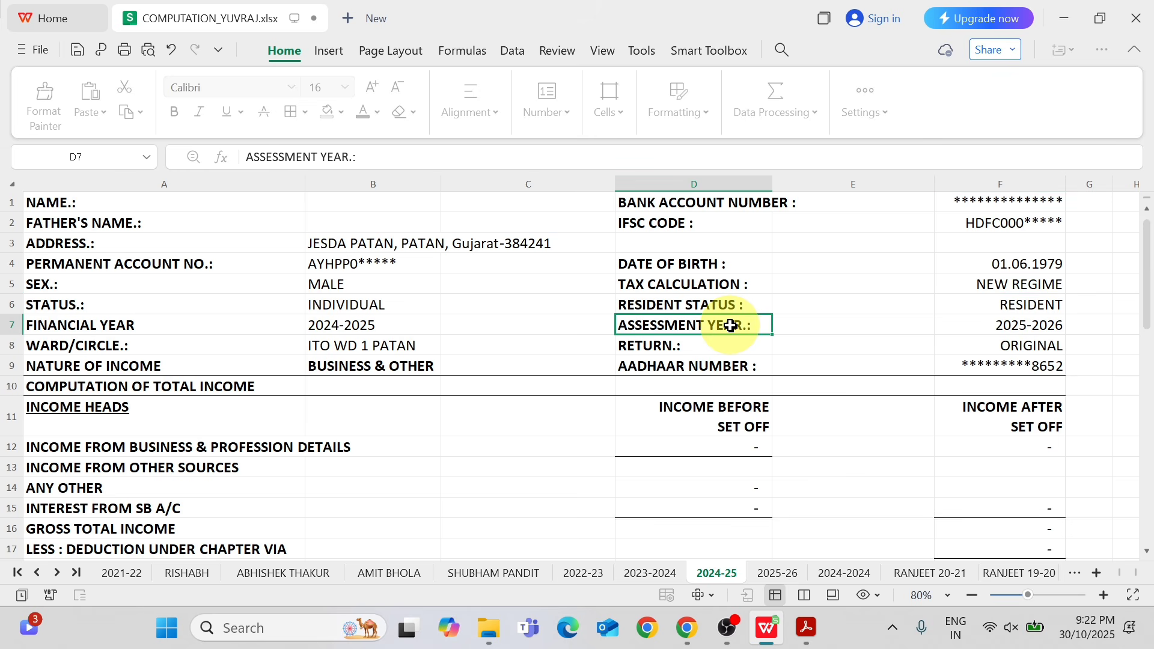
pyautogui.click(1030, 325)
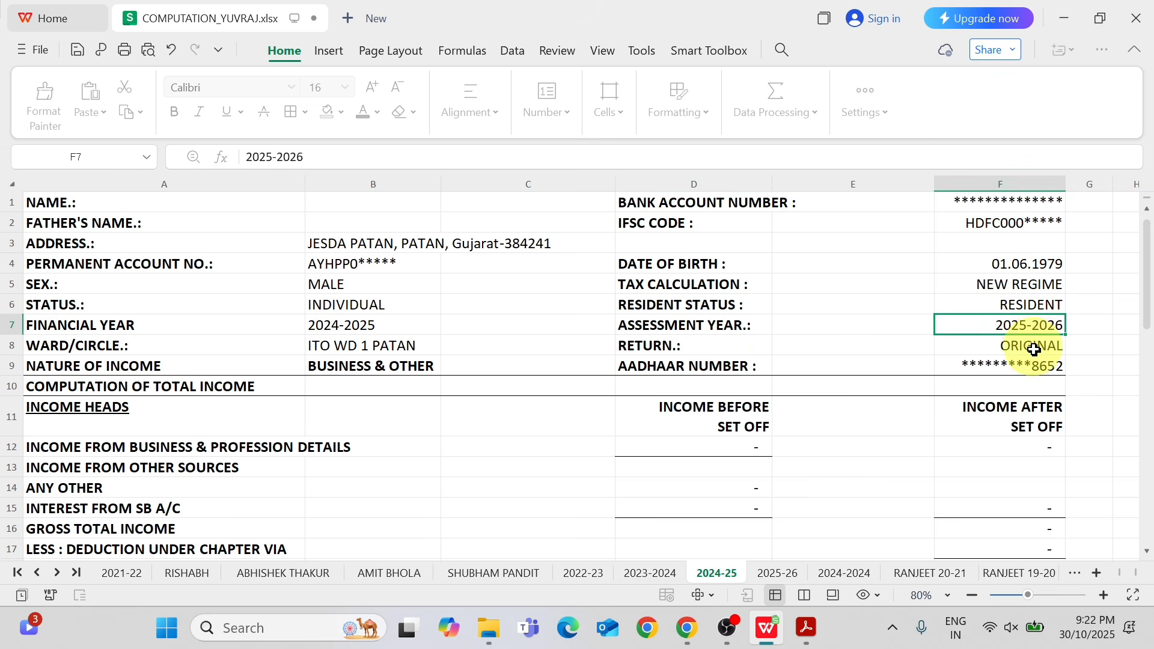
# Review the return type and Aadhaar number entries in the computation header.
pyautogui.click(628, 344)
pyautogui.click(1049, 348)
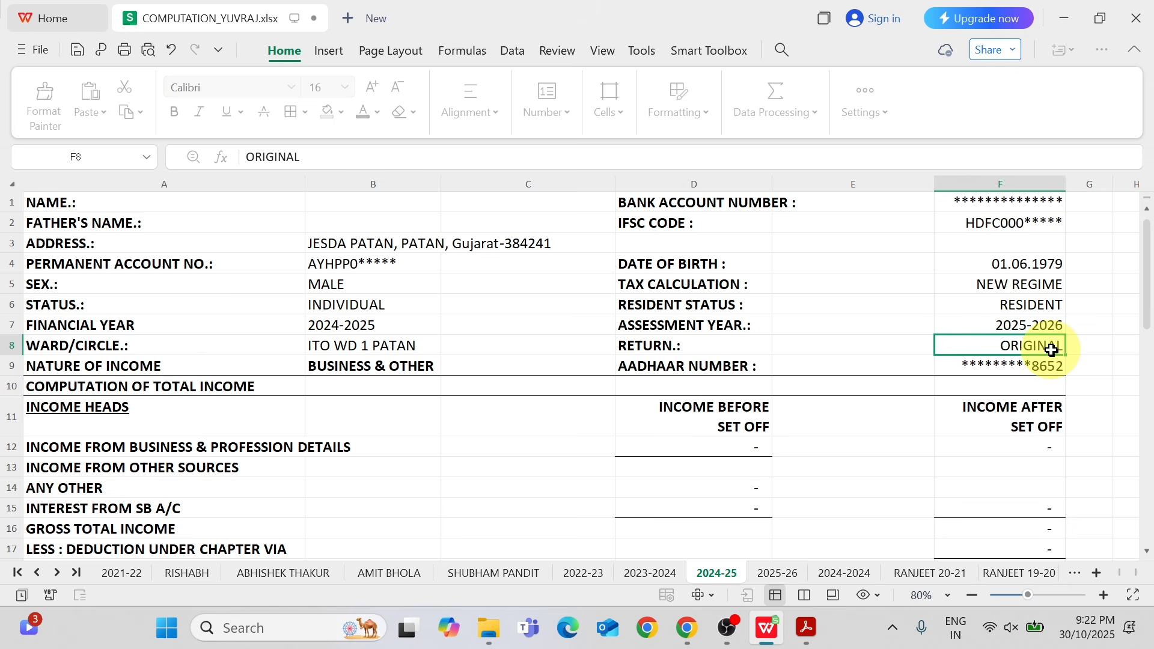
pyautogui.click(727, 366)
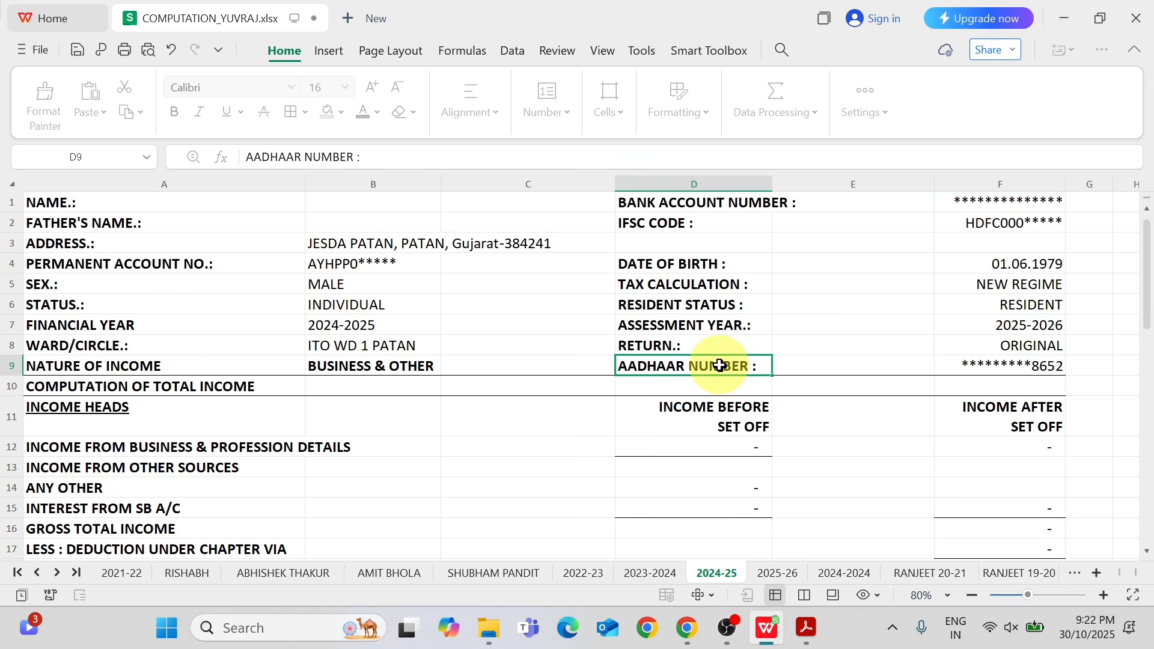
pyautogui.click(1043, 373)
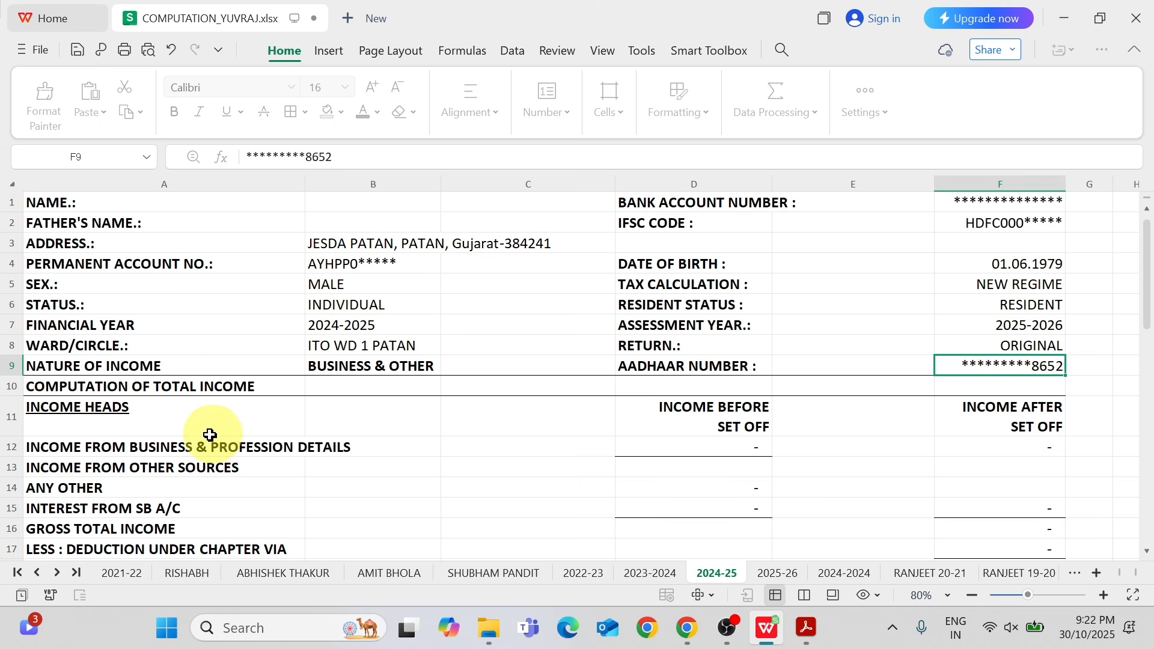
# Compare the business and profession income head with Part B Gross Total Income in ITR.pdf, returning to the computation sheet.
pyautogui.click(183, 446)
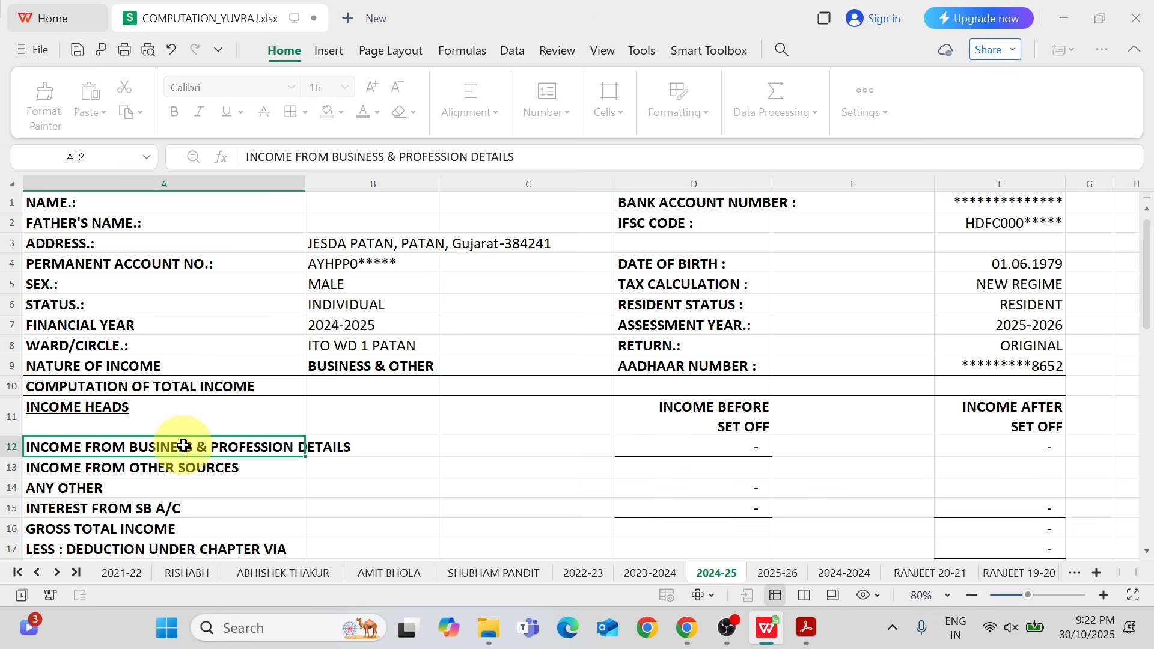
pyautogui.hotkey('alt', 'Tab')
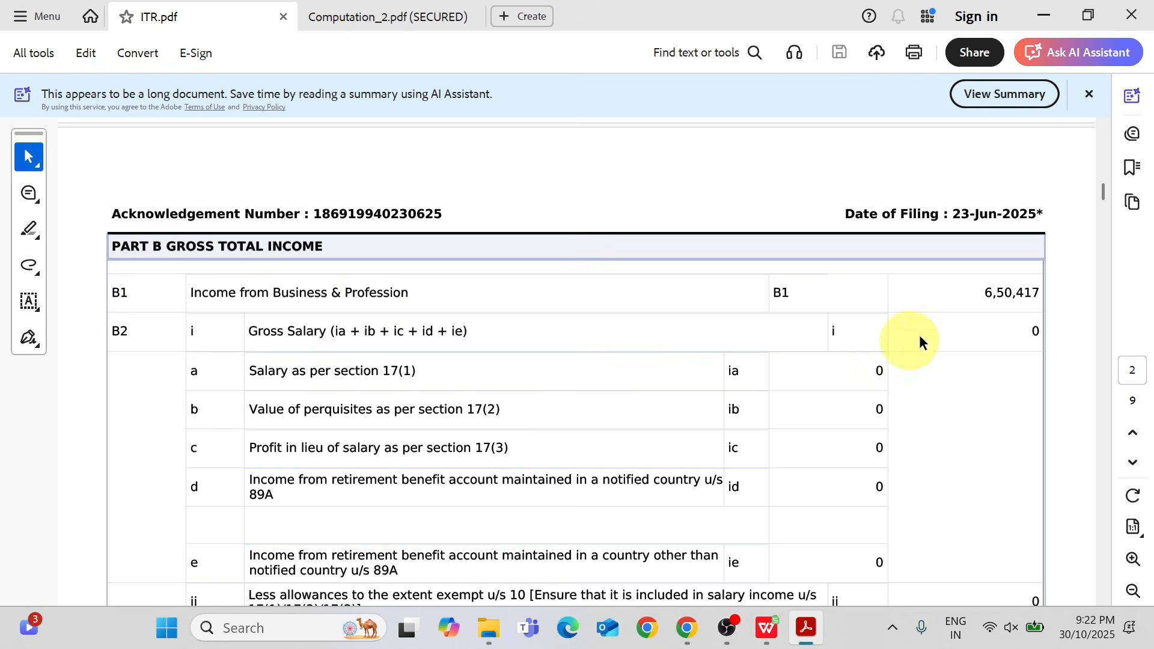
pyautogui.hotkey('alt', 'Tab')
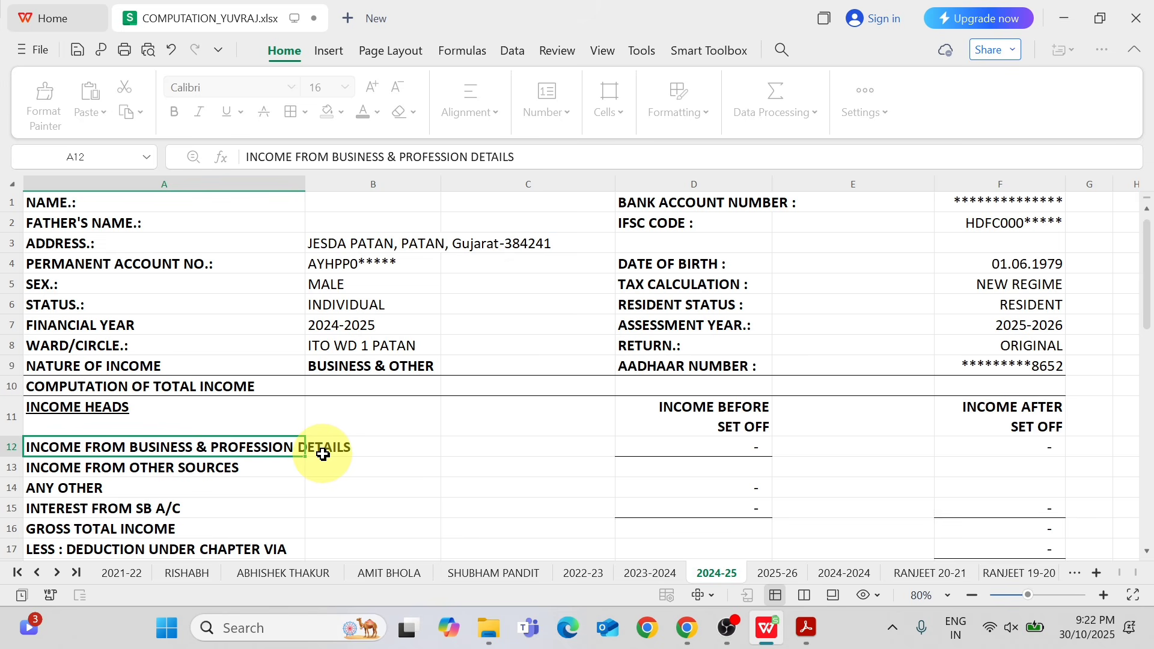
# Relabel the business and profession income head in A12 as INCOME FROM SALARY and go to its before-set-off amount in D12.
pyautogui.write('INCO')
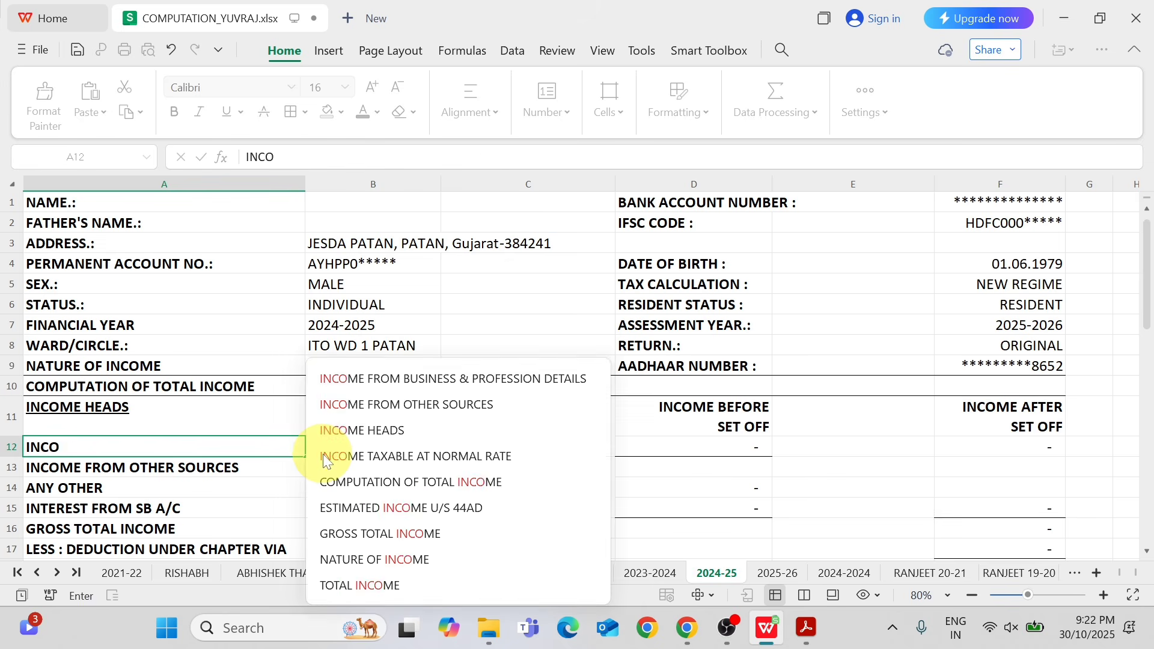
pyautogui.write('ME FROM S')
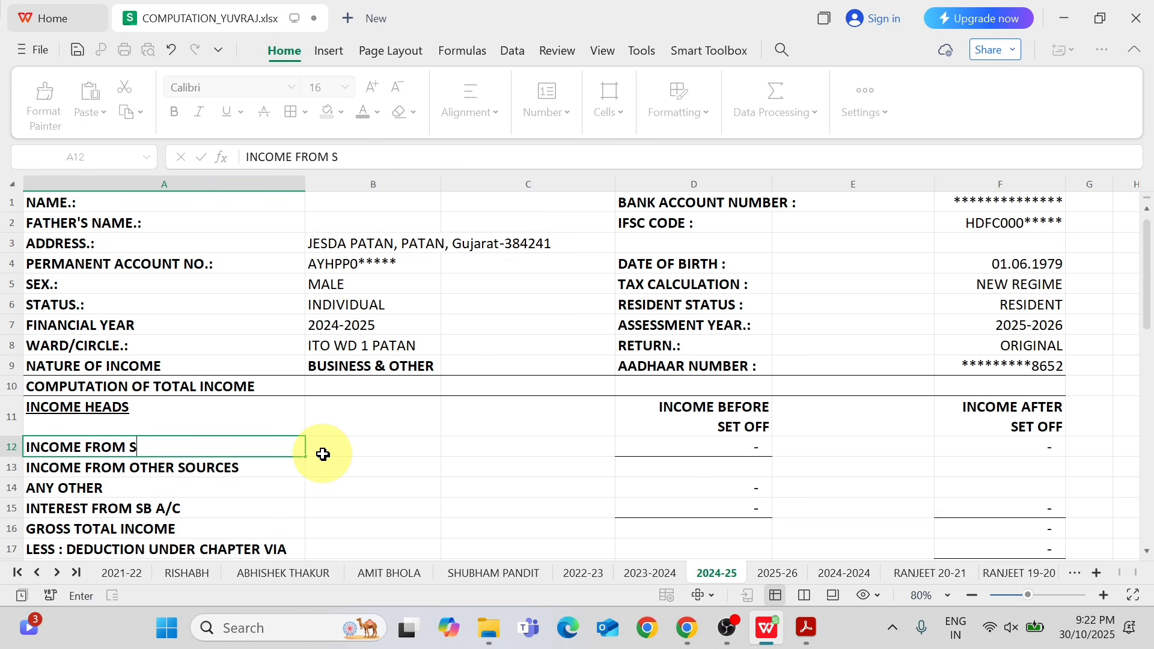
pyautogui.write('ALAR')
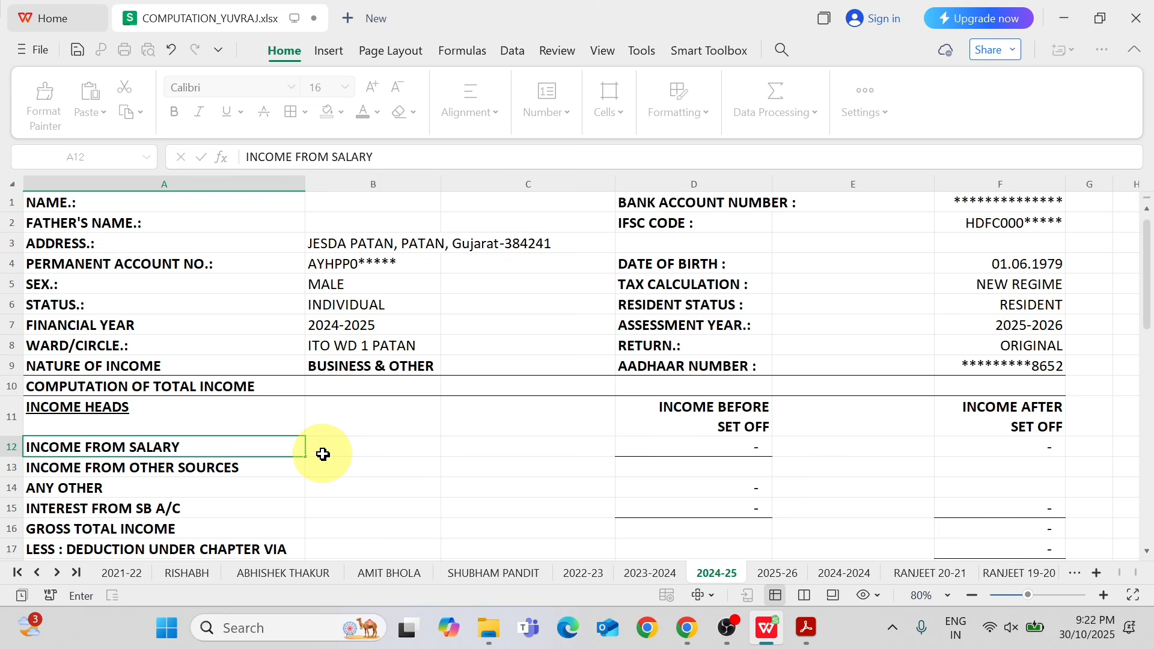
pyautogui.write('Y')
pyautogui.press('Return')
pyautogui.press('Up')
pyautogui.press('Right')
pyautogui.press('Right')
pyautogui.press('Right')
pyautogui.press('Right')
pyautogui.press('Left')
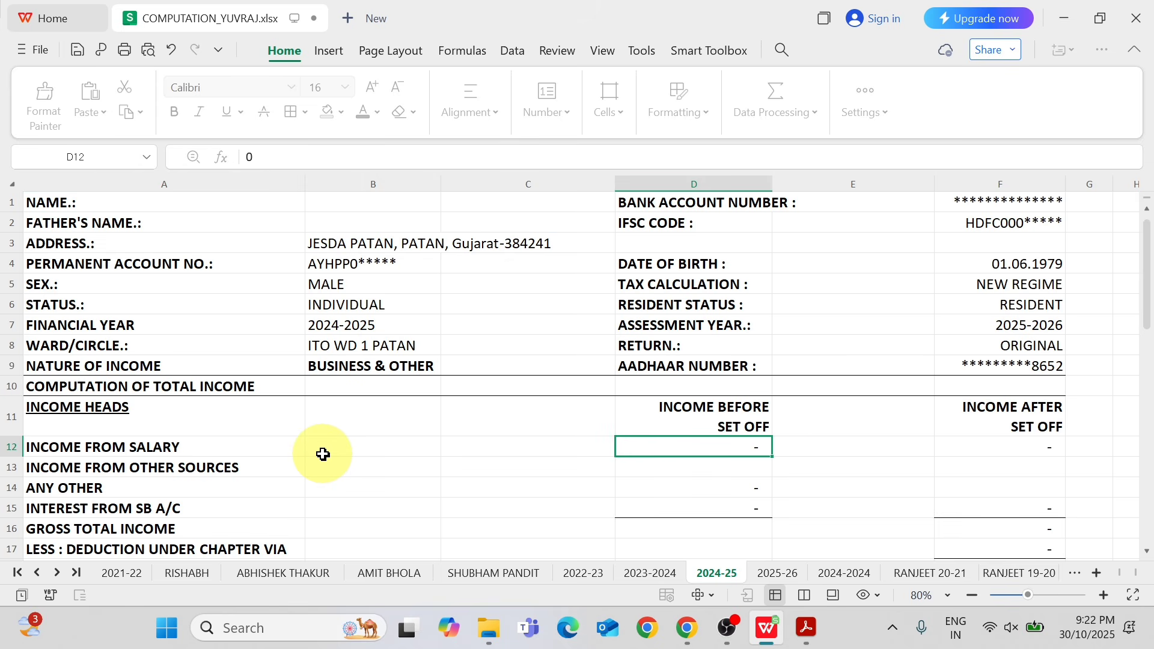
# Insert four blank rows above the INCOME FROM OTHER SOURCES row.
pyautogui.click(13, 467)
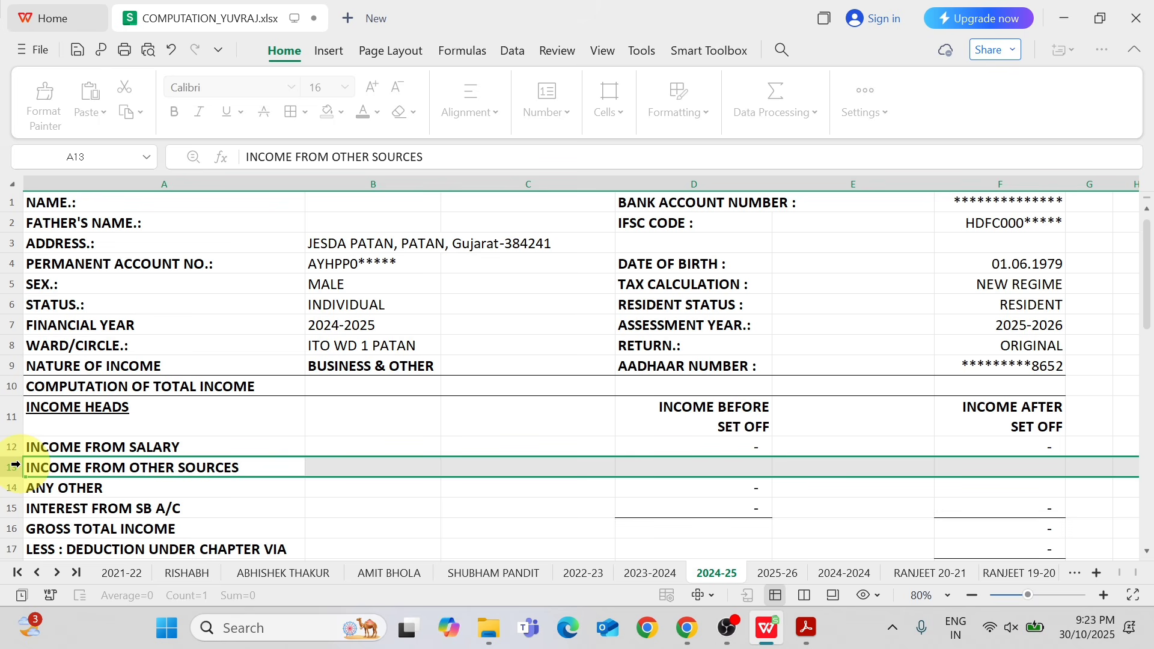
pyautogui.hotkey('ctrl', 'shift', '+')
pyautogui.hotkey('ctrl', 'shift', '+')
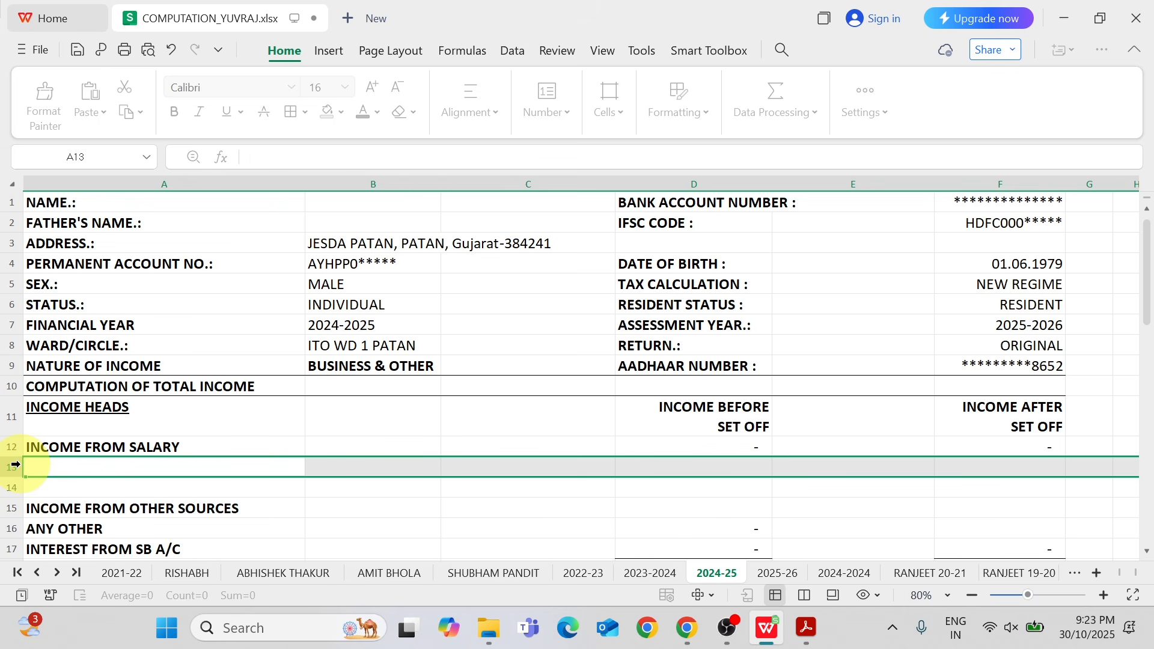
pyautogui.hotkey('ctrl', 'shift', '+')
pyautogui.hotkey('ctrl', 'shift', '+')
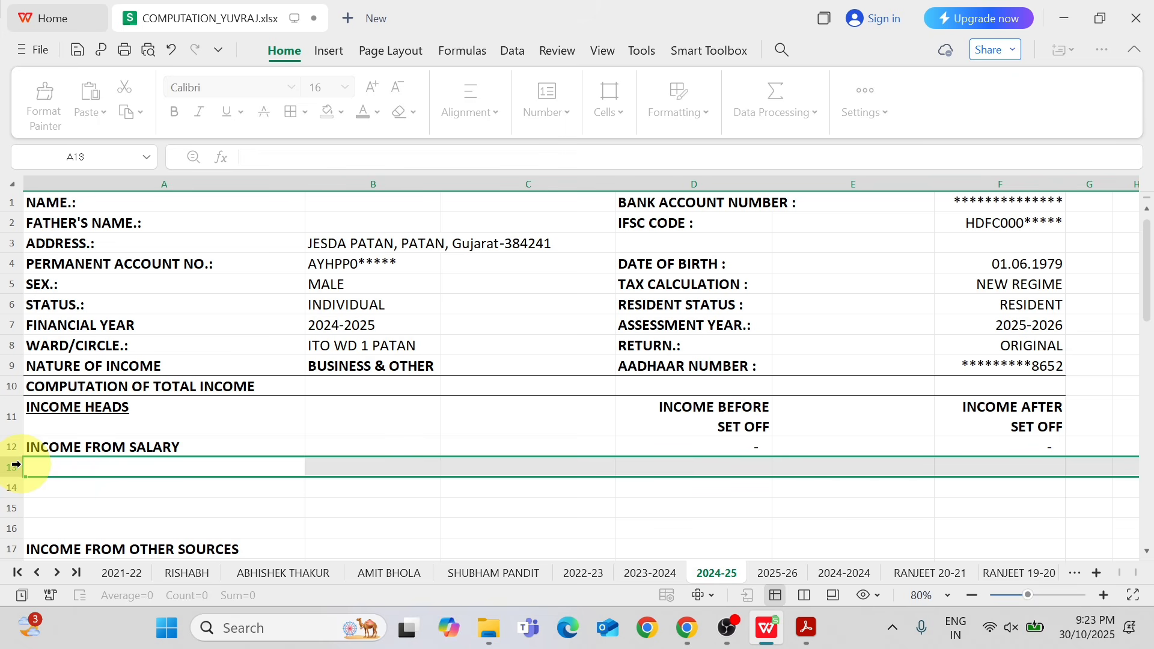
# Undo the last three row insertions, keeping one blank row above INCOME FROM OTHER SOURCES.
pyautogui.hotkey('ctrl', 'z')
pyautogui.hotkey('ctrl', 'z')
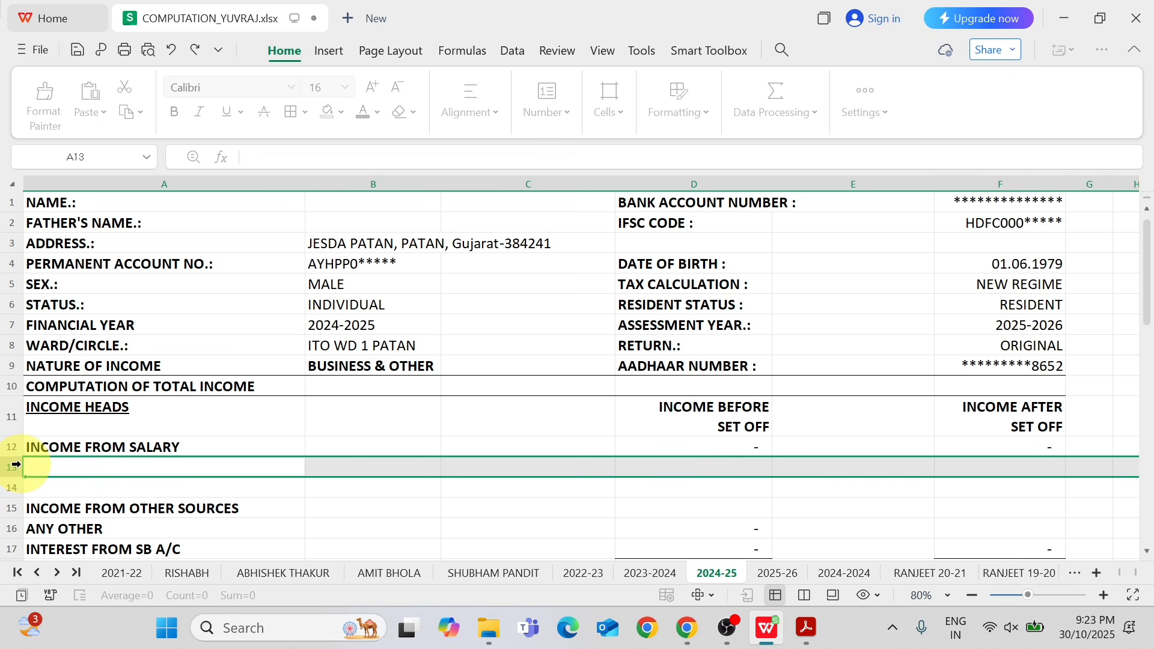
pyautogui.hotkey('ctrl', 'z')
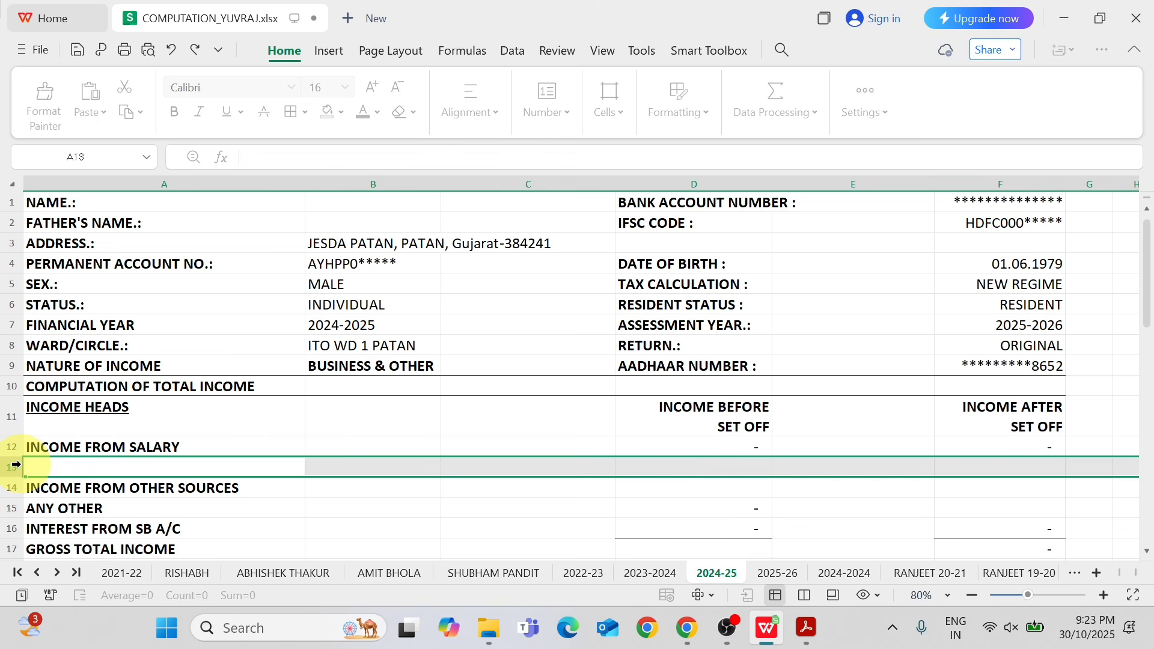
# Label the blank row under INCOME FROM SALARY in A13 as LESS:-STANDARD DEDUCTION U/S 16(IA).
pyautogui.press('Left')
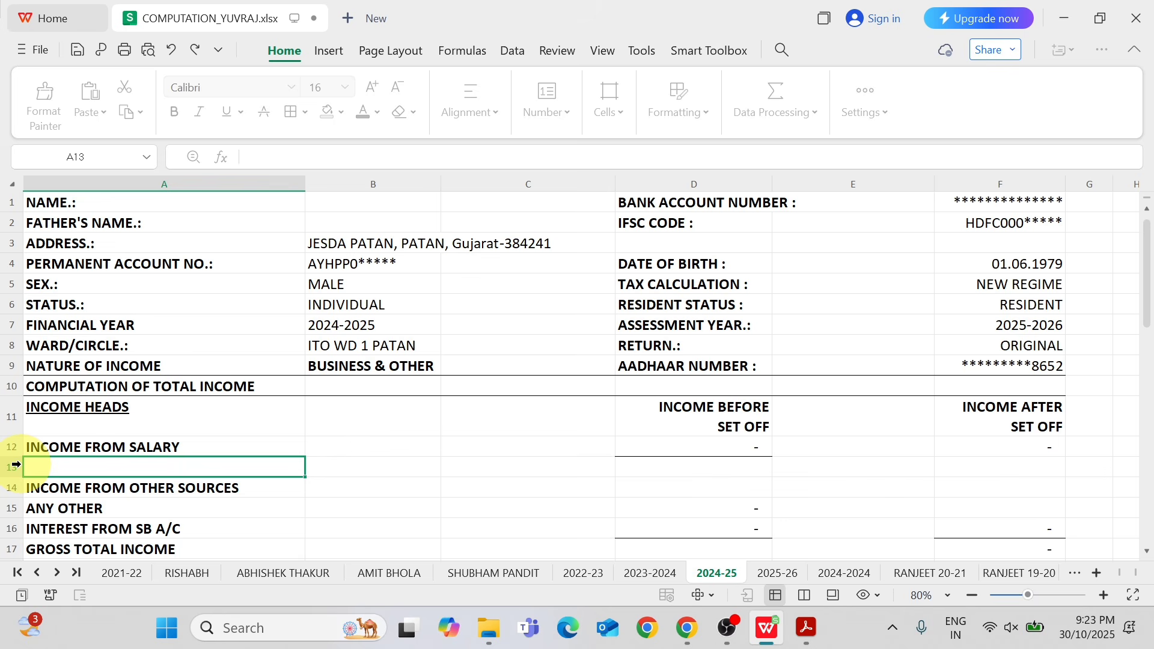
pyautogui.write('LESS:')
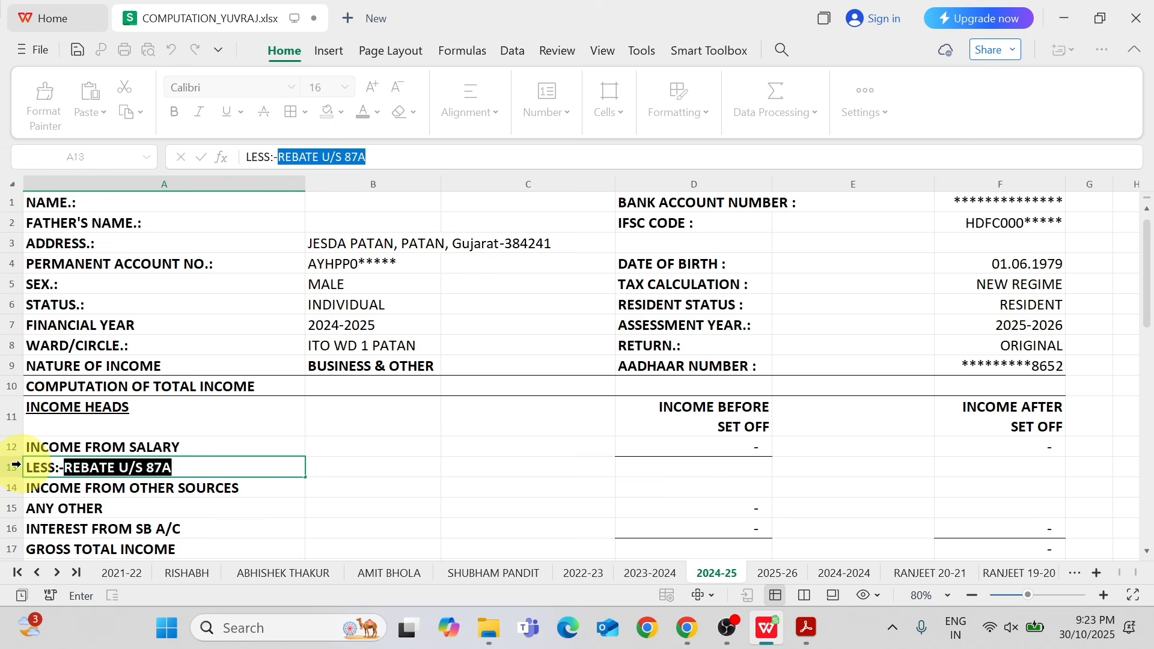
pyautogui.write('-STANDARD')
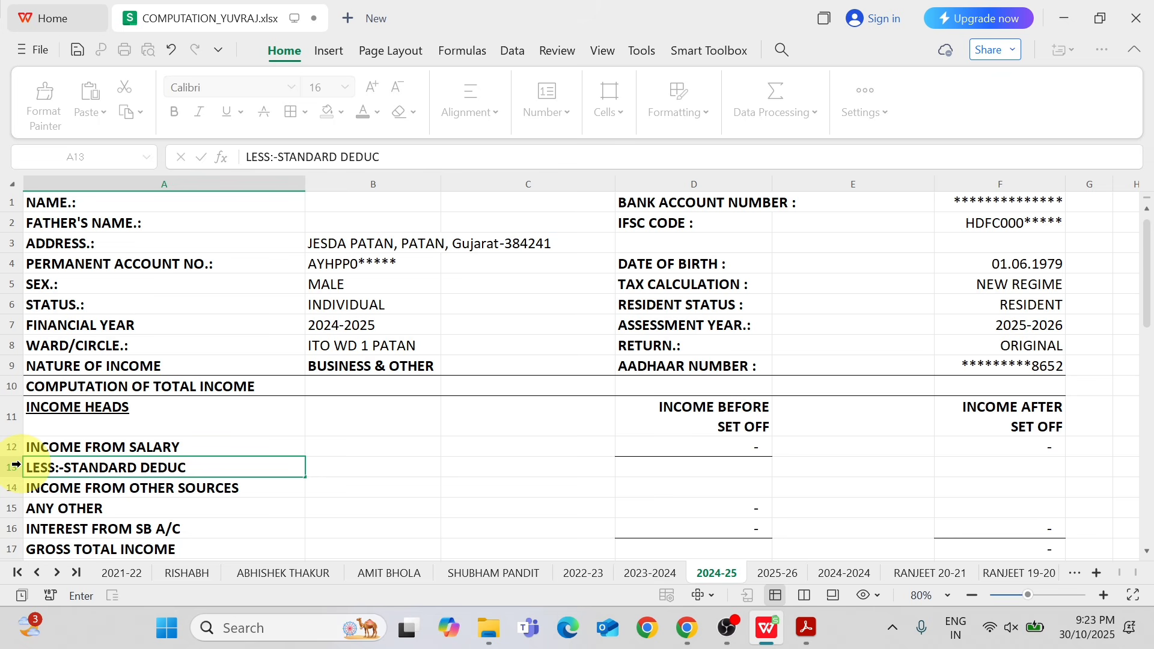
pyautogui.write('DEDUCTION U/S 16(IA')
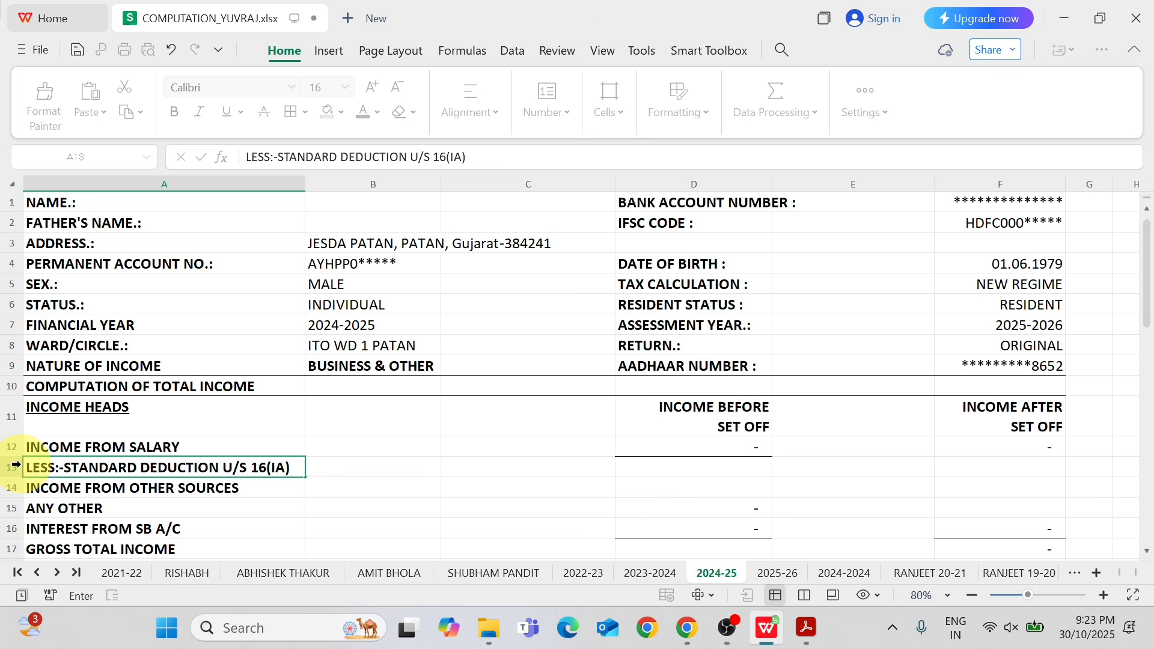
pyautogui.press('Return')
pyautogui.press('Up')
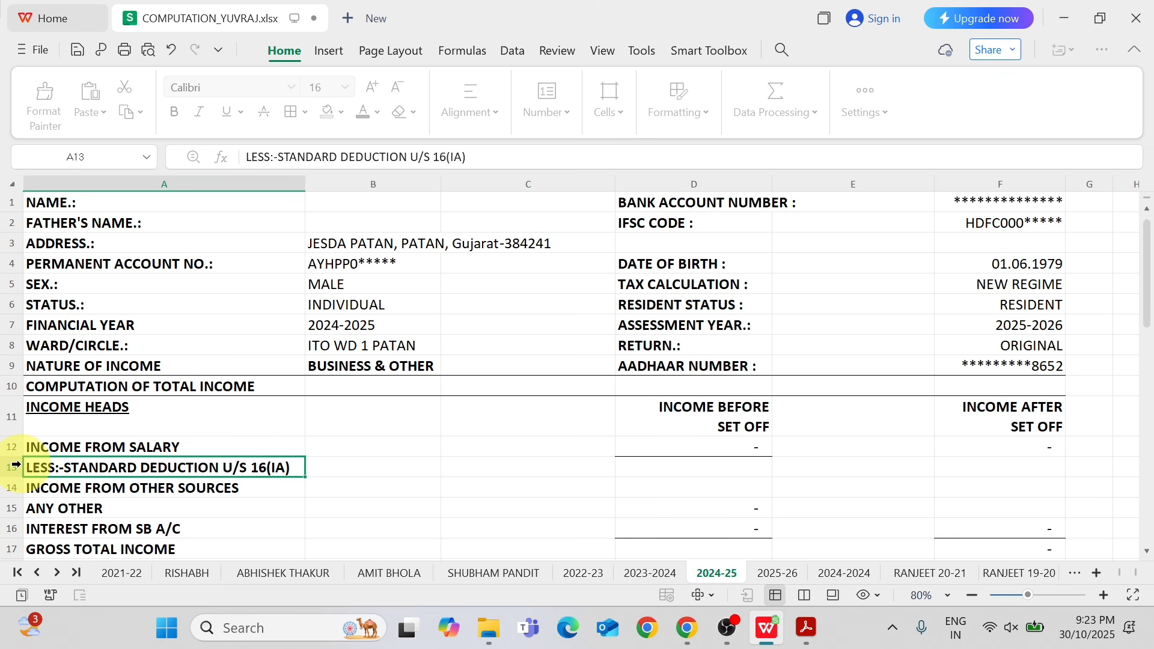
# Undo the standard deduction label, the inserted row and the salary relabelling of A12.
pyautogui.press('Up')
pyautogui.press('Down')
pyautogui.hotkey('ctrl', 'z')
pyautogui.hotkey('ctrl', 'z')
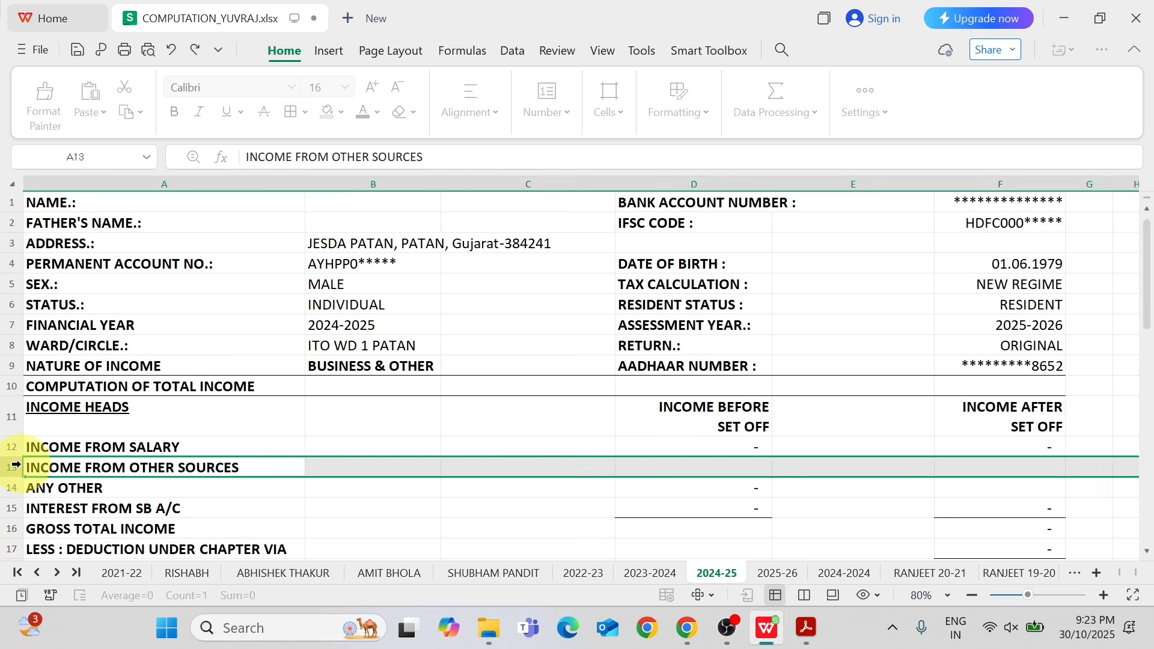
pyautogui.hotkey('ctrl', 'z')
pyautogui.press('Right')
pyautogui.press('Right')
pyautogui.press('Left')
pyautogui.press('Left')
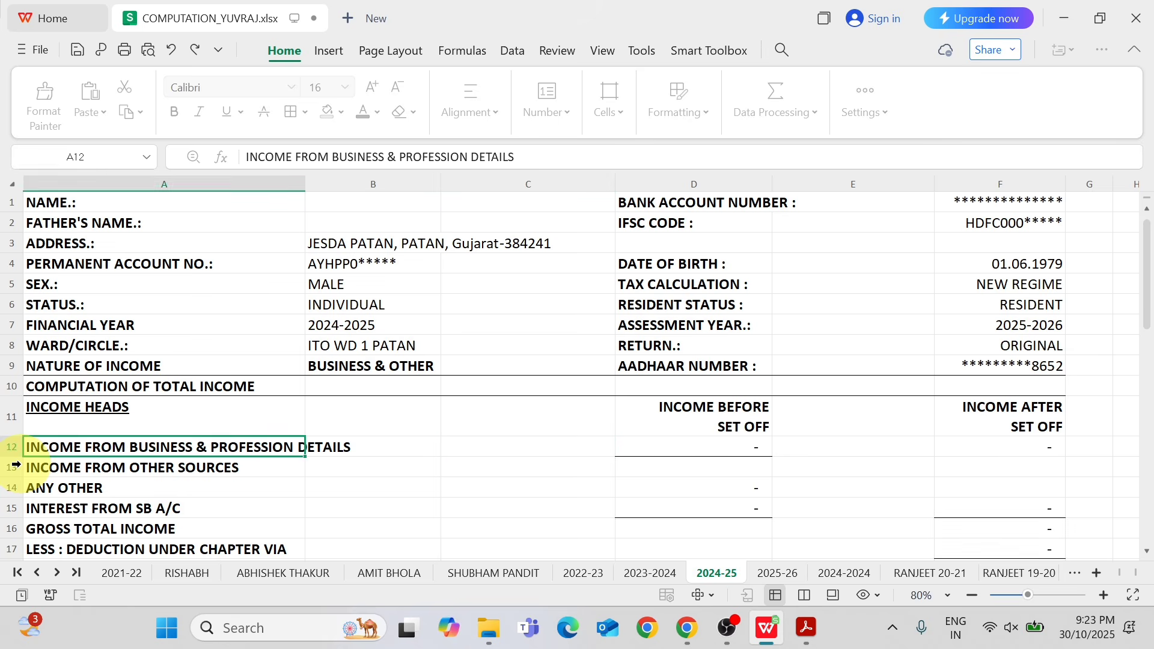
# Enter the B1 business and profession income from ITR.pdf, 650417, as the before-set-off amount in D12.
pyautogui.press('Right')
pyautogui.press('Right')
pyautogui.press('Right')
pyautogui.press('Right')
pyautogui.hotkey('alt', 'Tab')
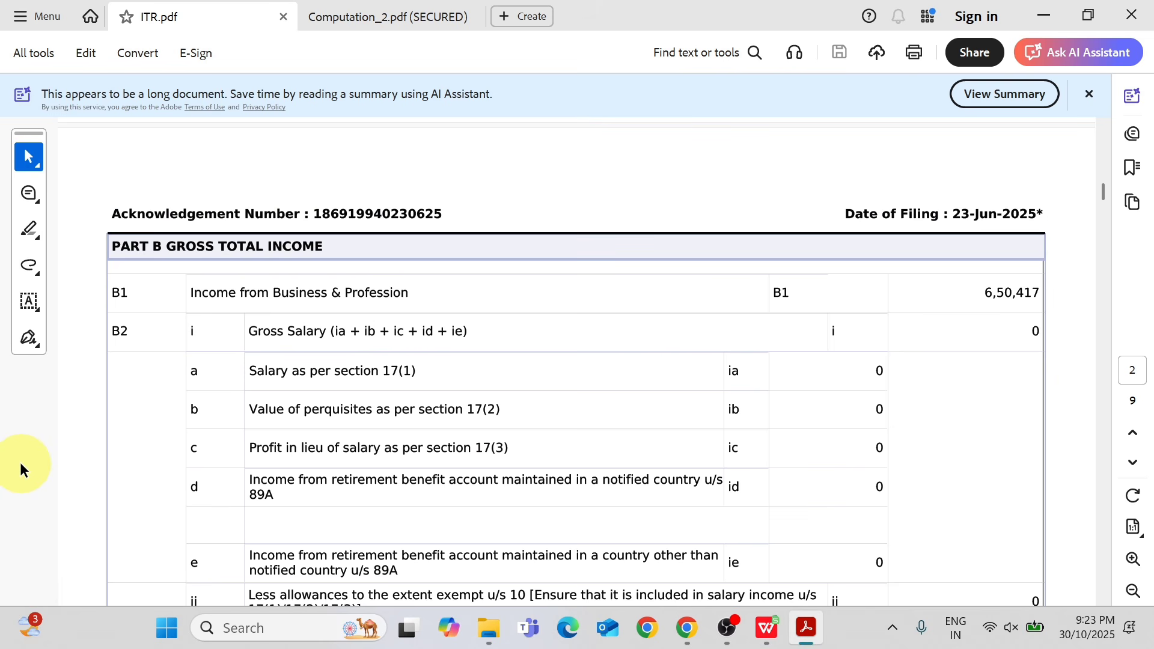
pyautogui.hotkey('alt', 'Tab')
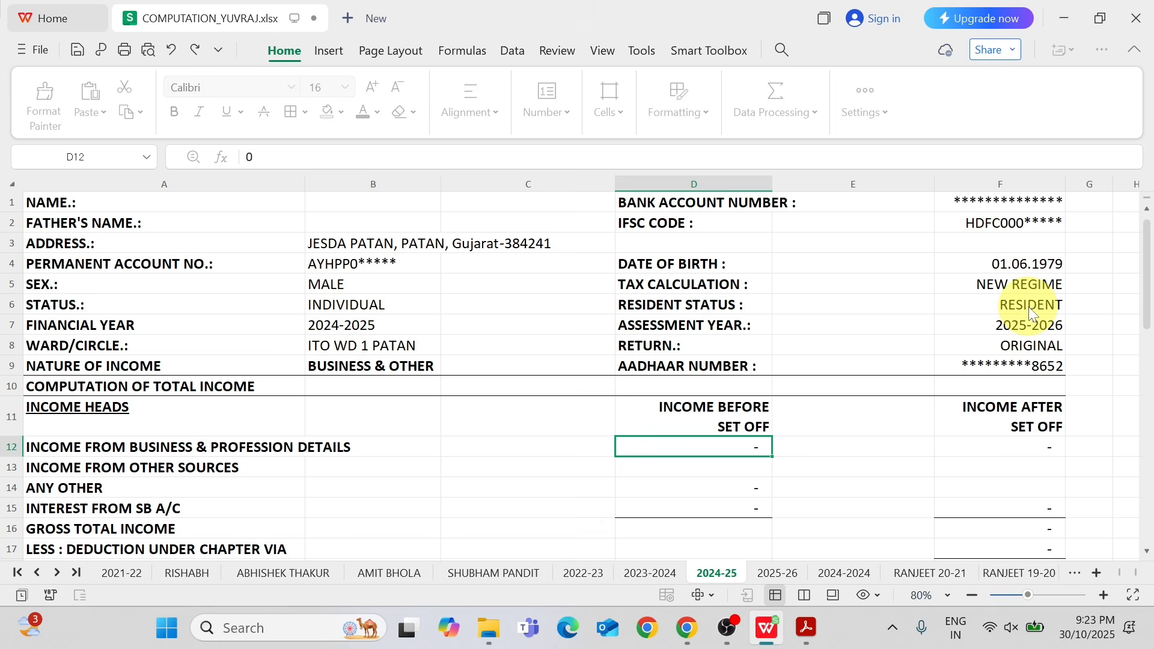
pyautogui.write('650')
pyautogui.hotkey('alt', 'Tab')
pyautogui.hotkey('alt', 'Tab')
pyautogui.write('4')
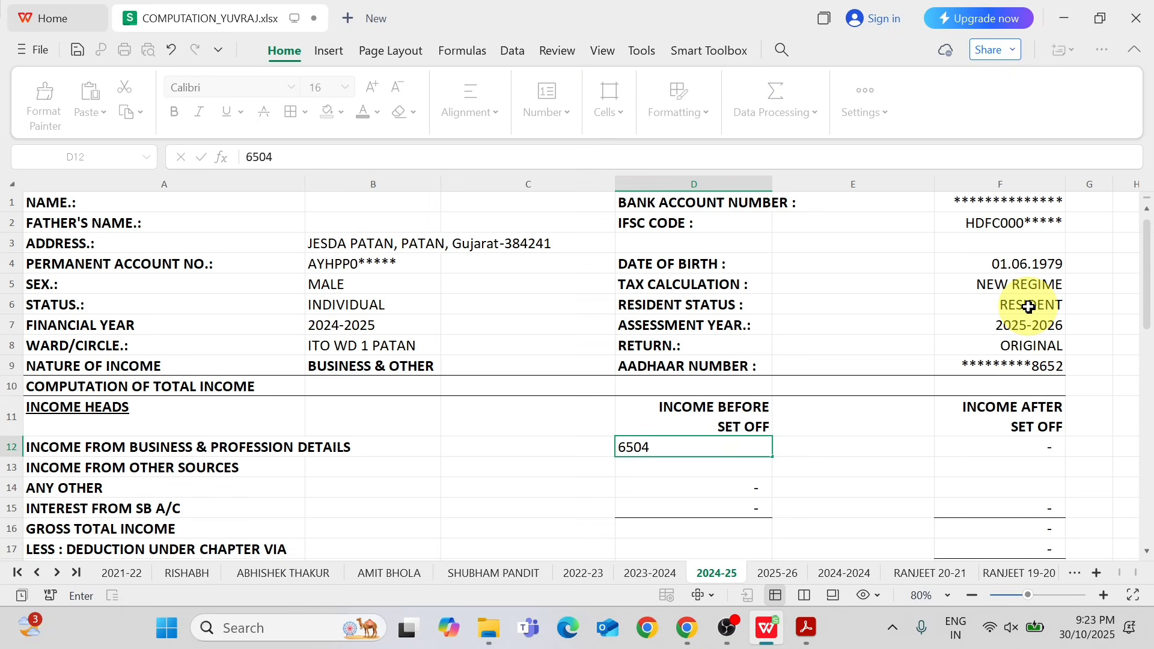
pyautogui.press('Return')
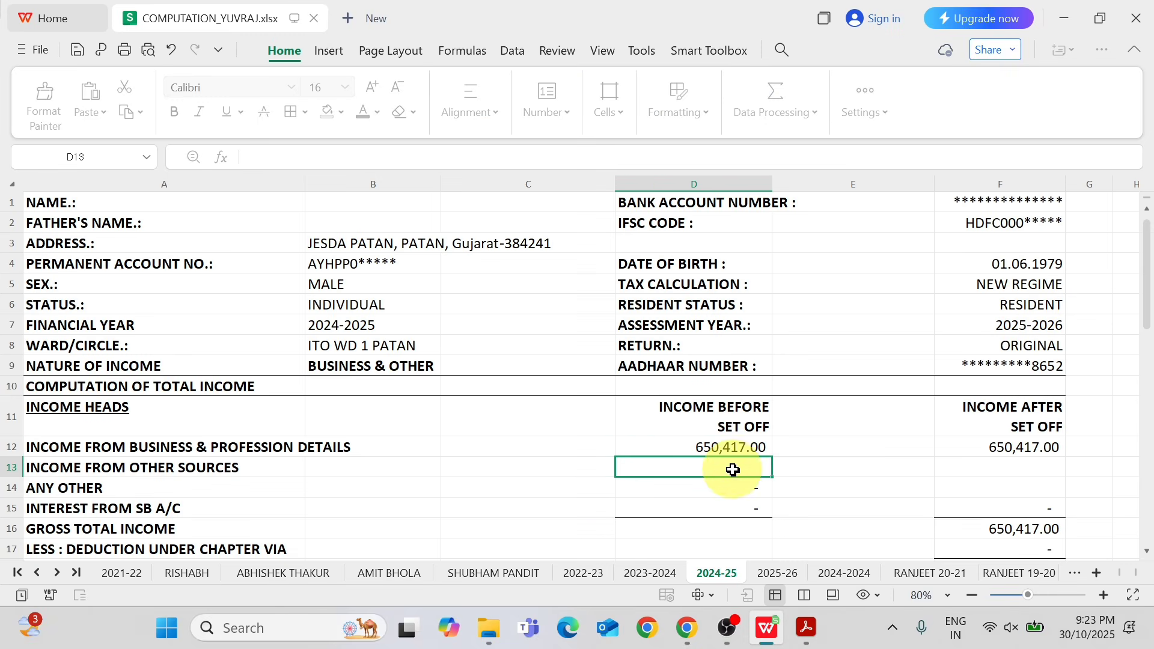
# Check the after-set-off business income, gross total income, total income and rounding-off cells in column F.
pyautogui.click(729, 448)
pyautogui.moveTo(1150, 303); pyautogui.dragTo(1147, 339)
pyautogui.click(1012, 325)
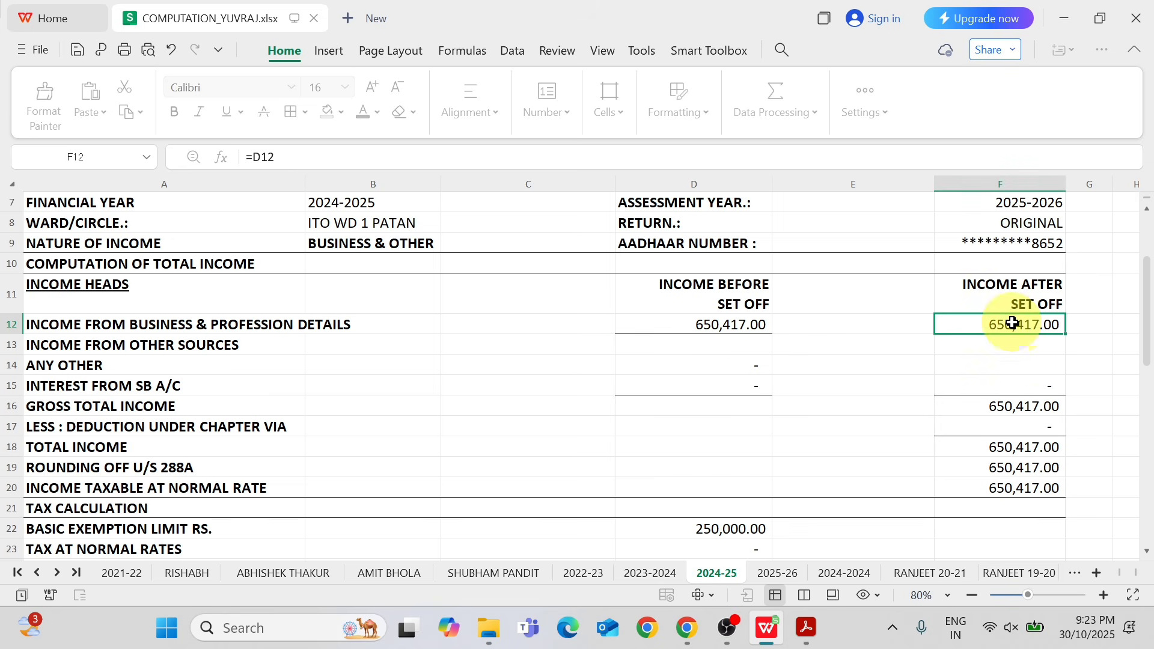
pyautogui.click(1030, 404)
pyautogui.click(1034, 450)
pyautogui.click(1035, 471)
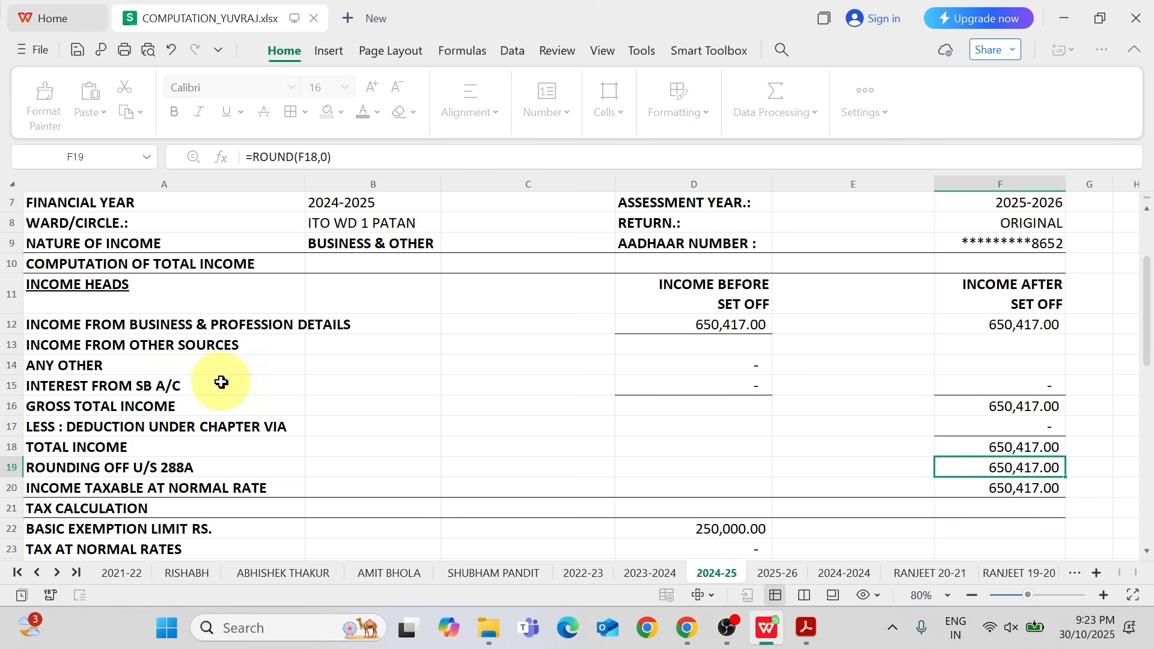
# Look up the savings account interest in ITR.pdf and enter 14 for INTEREST FROM SB A/C in D15.
pyautogui.hotkey('alt', 'Tab')
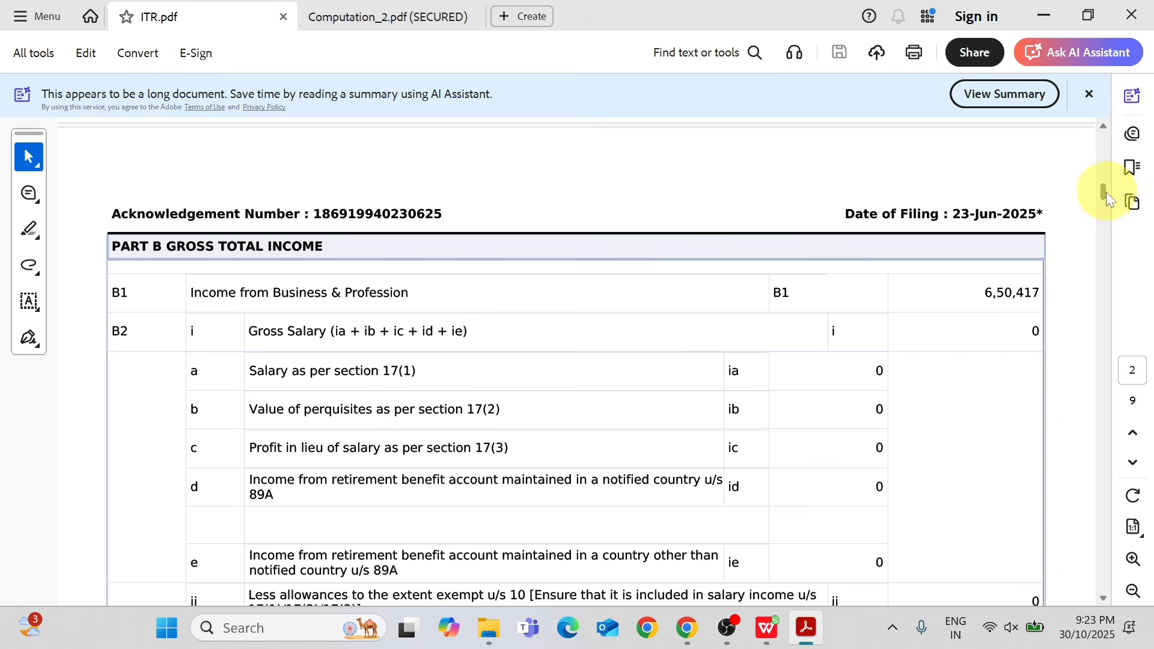
pyautogui.moveTo(1106, 192); pyautogui.dragTo(1098, 230)
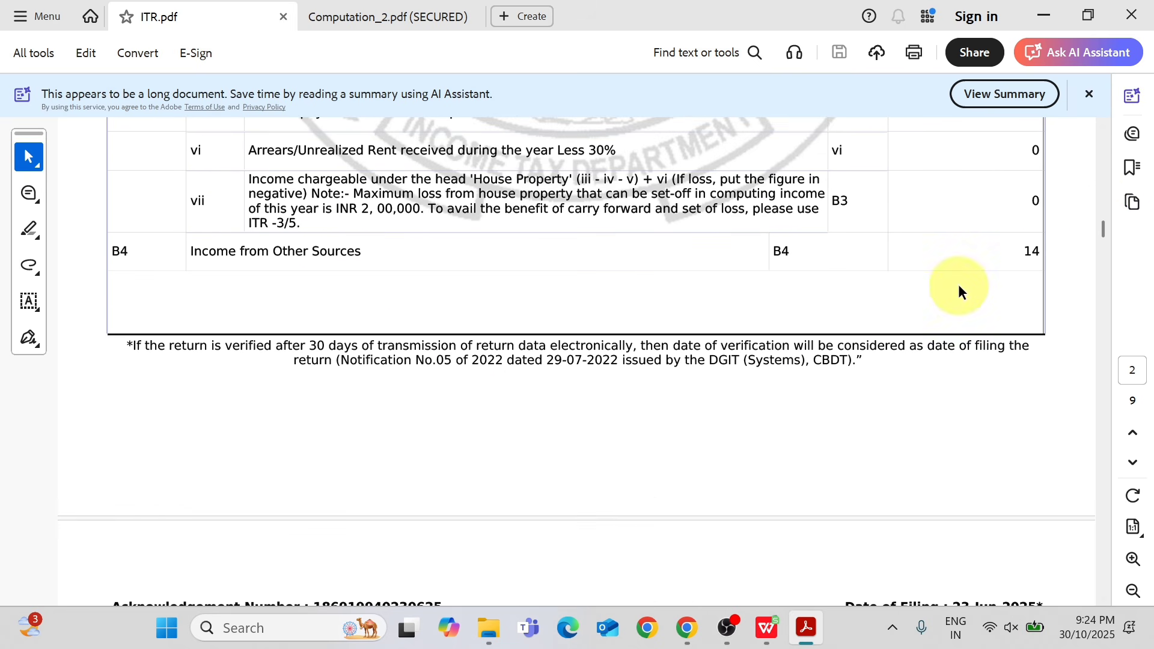
pyautogui.moveTo(1100, 239); pyautogui.dragTo(1098, 249)
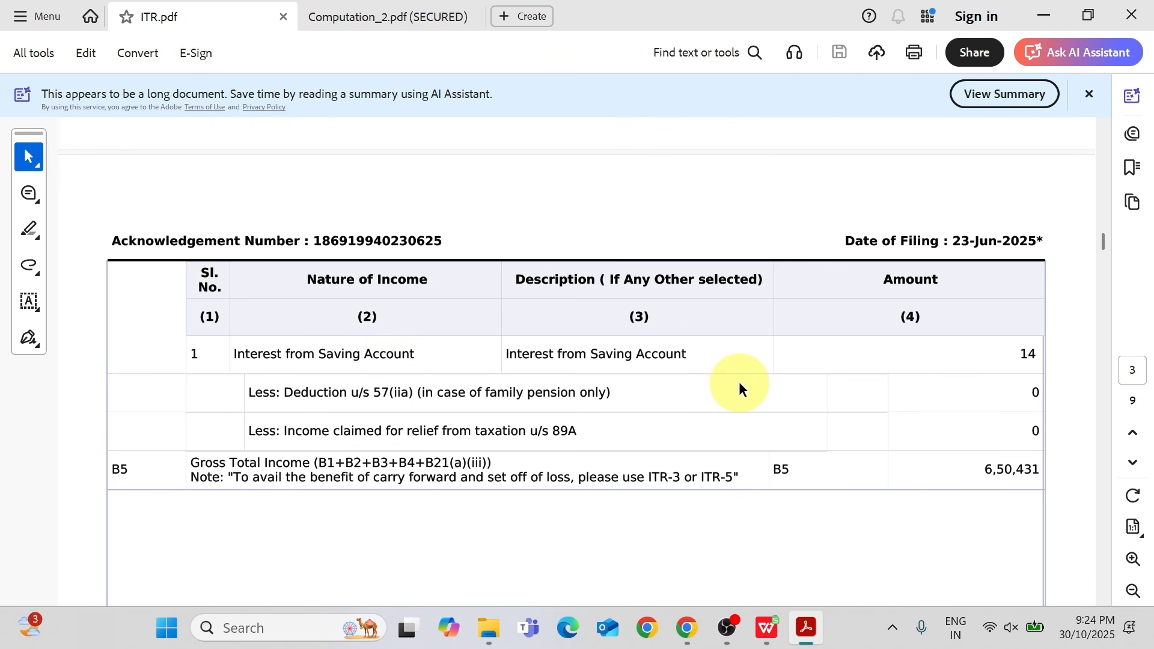
pyautogui.hotkey('alt', 'Tab')
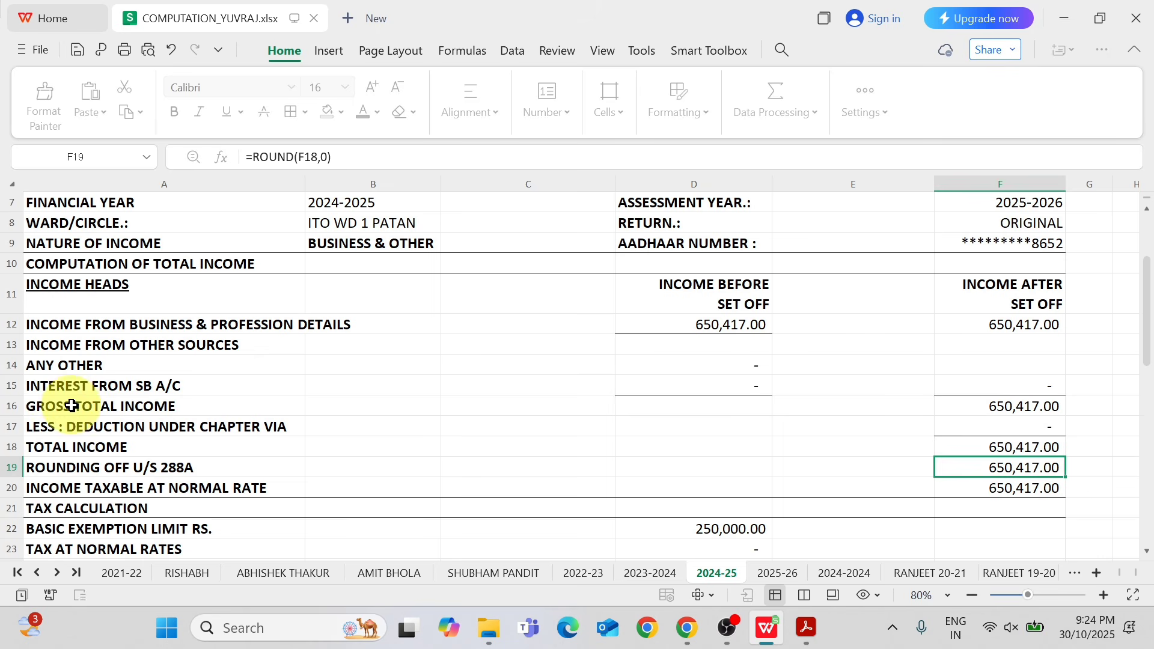
pyautogui.click(72, 406)
pyautogui.click(96, 351)
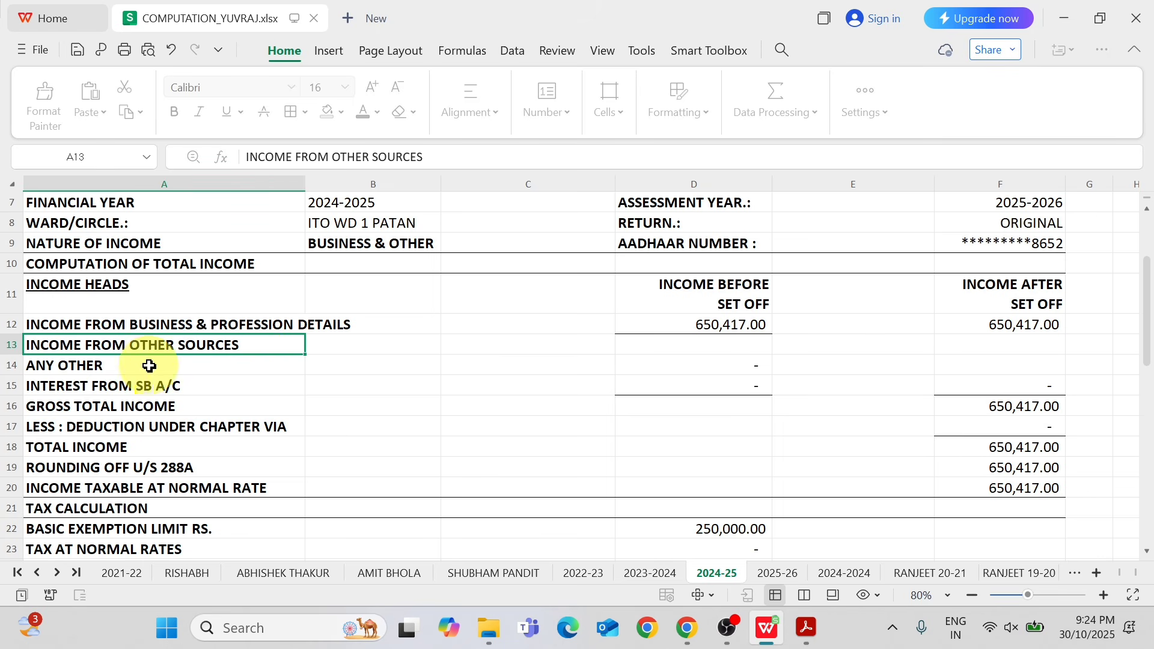
pyautogui.click(693, 389)
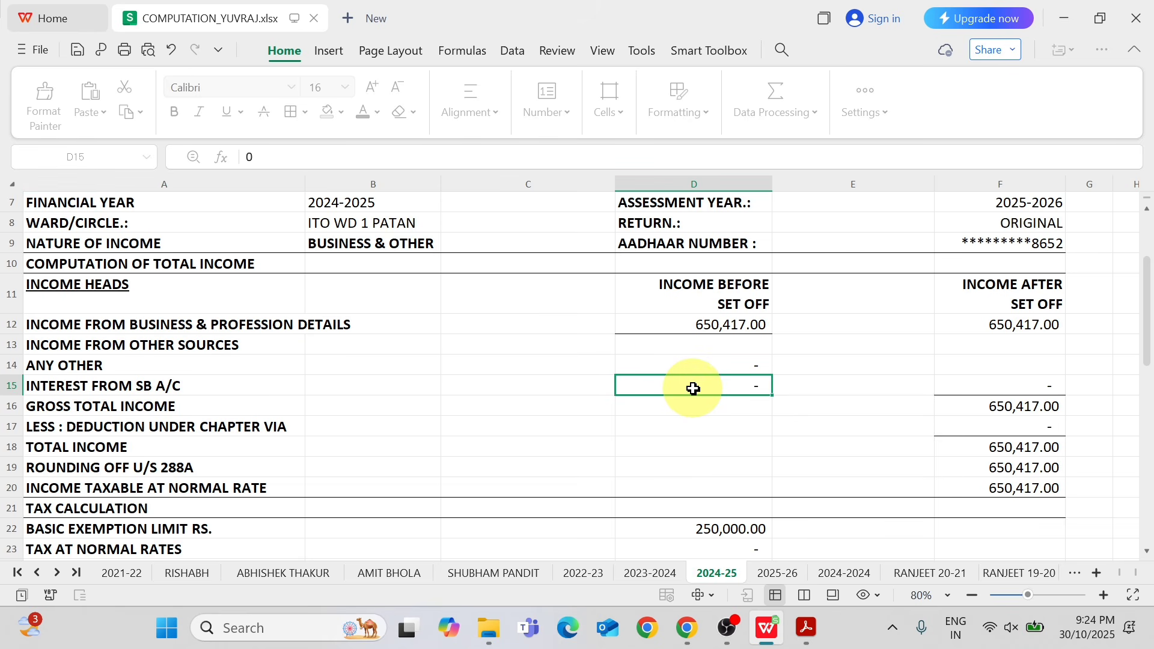
pyautogui.write('14')
pyautogui.press('Return')
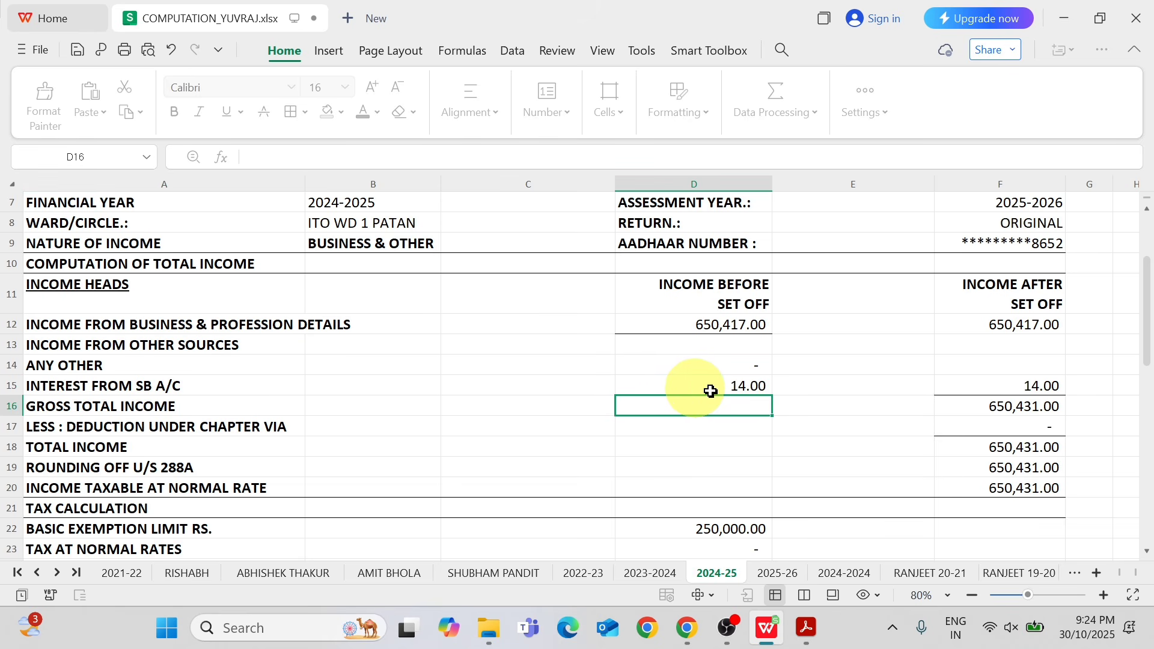
# Inspect the gross total income formula in F16, leaving it unedited.
pyautogui.click(1043, 406)
pyautogui.doubleClick(1044, 407)
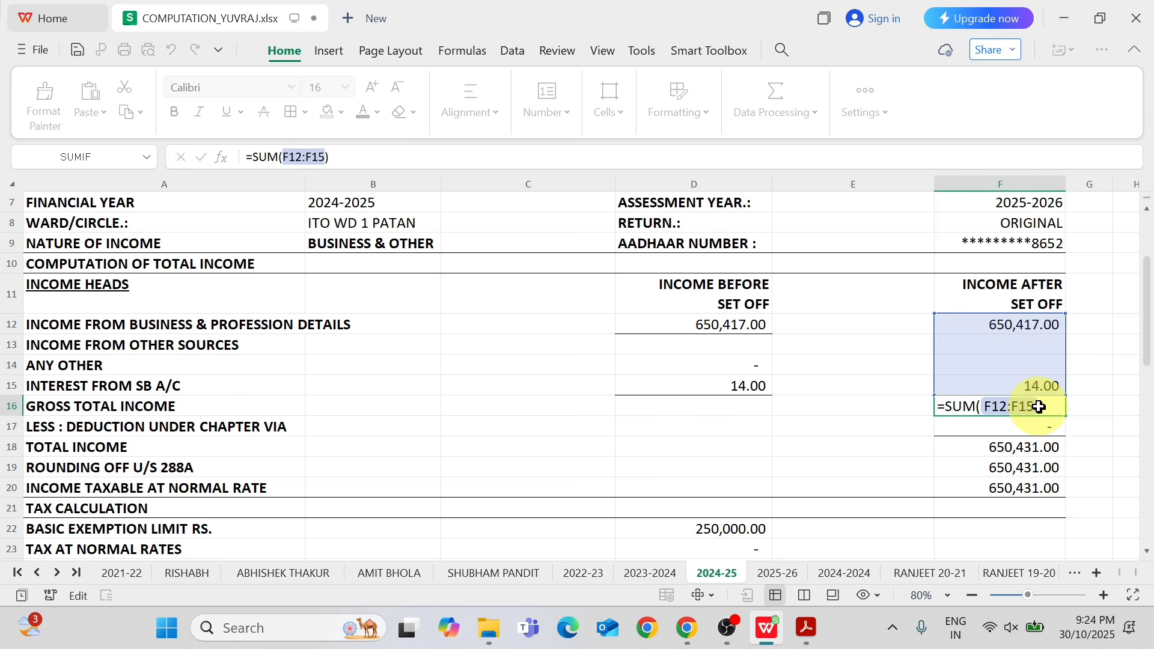
pyautogui.press('Return')
pyautogui.click(1039, 407)
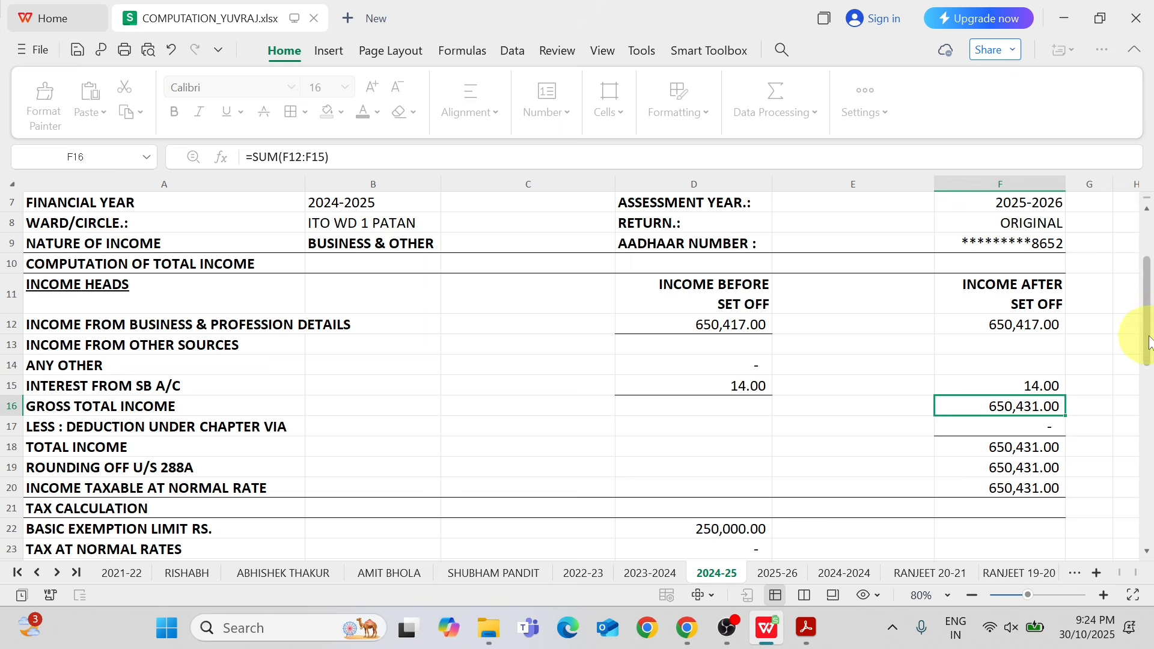
# Try inserting three blank rows above INCOME FROM OTHER SOURCES and undo the insertions.
pyautogui.moveTo(1149, 336); pyautogui.dragTo(1147, 355)
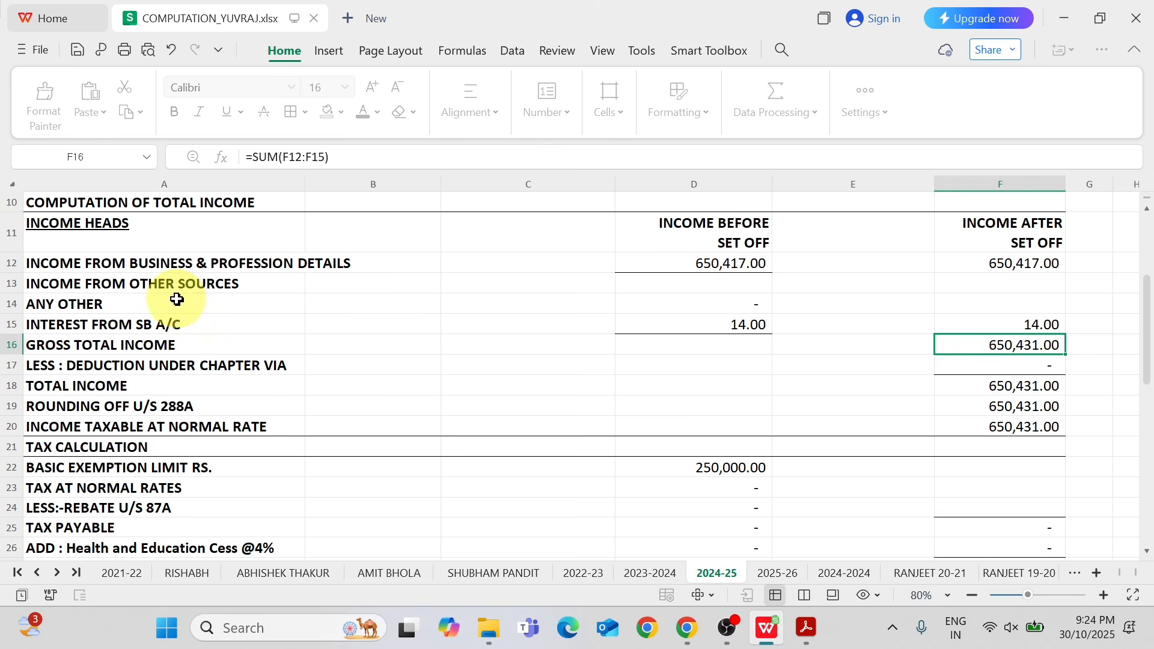
pyautogui.click(7, 285)
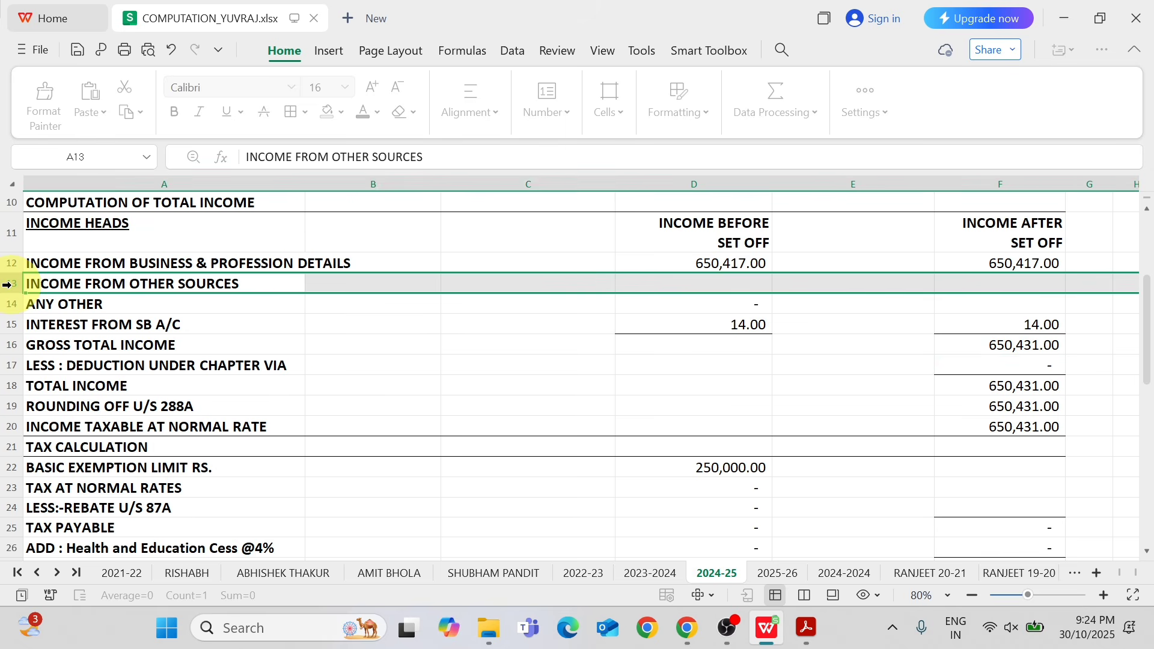
pyautogui.hotkey('ctrl', 'shift', '=')
pyautogui.hotkey('ctrl', 'shift', '=')
pyautogui.hotkey('ctrl', 'shift', '=')
pyautogui.hotkey('ctrl', 'shift', '=')
pyautogui.hotkey('ctrl', 'z')
pyautogui.hotkey('ctrl', 'z')
pyautogui.hotkey('ctrl', 'z')
pyautogui.hotkey('ctrl', 'z')
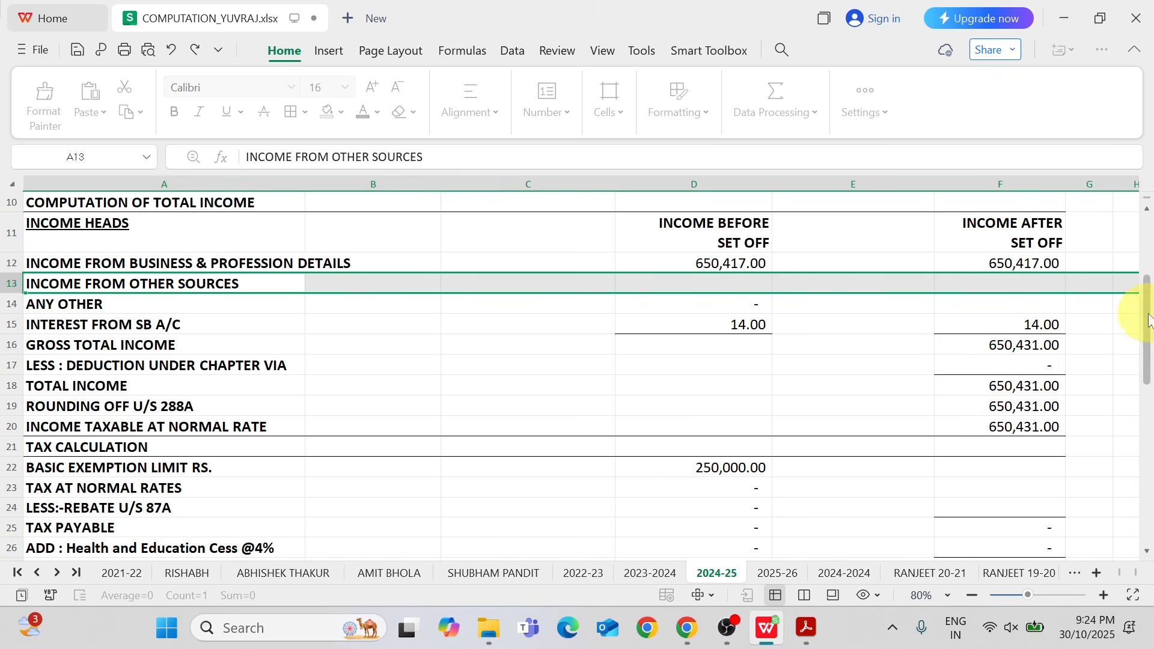
# Look up the tax payable and rebate u/s 87A in Part D of ITR.pdf, returning to the computation sheet.
pyautogui.scroll(-2, 1115, 324)
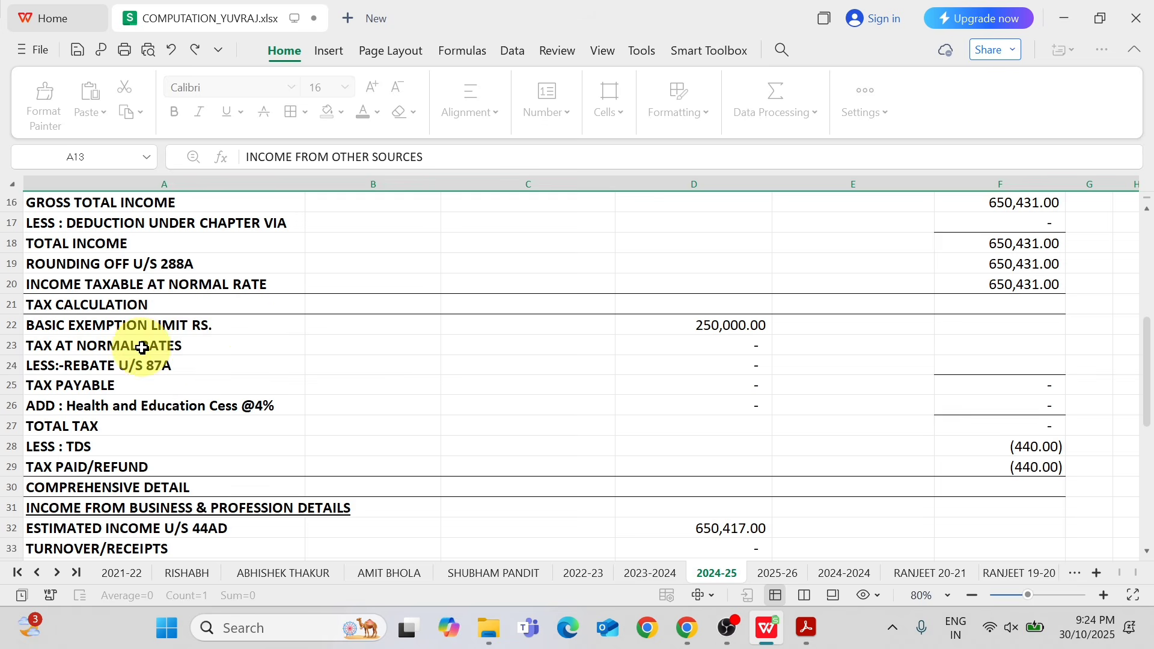
pyautogui.click(177, 349)
pyautogui.hotkey('alt', 'Tab')
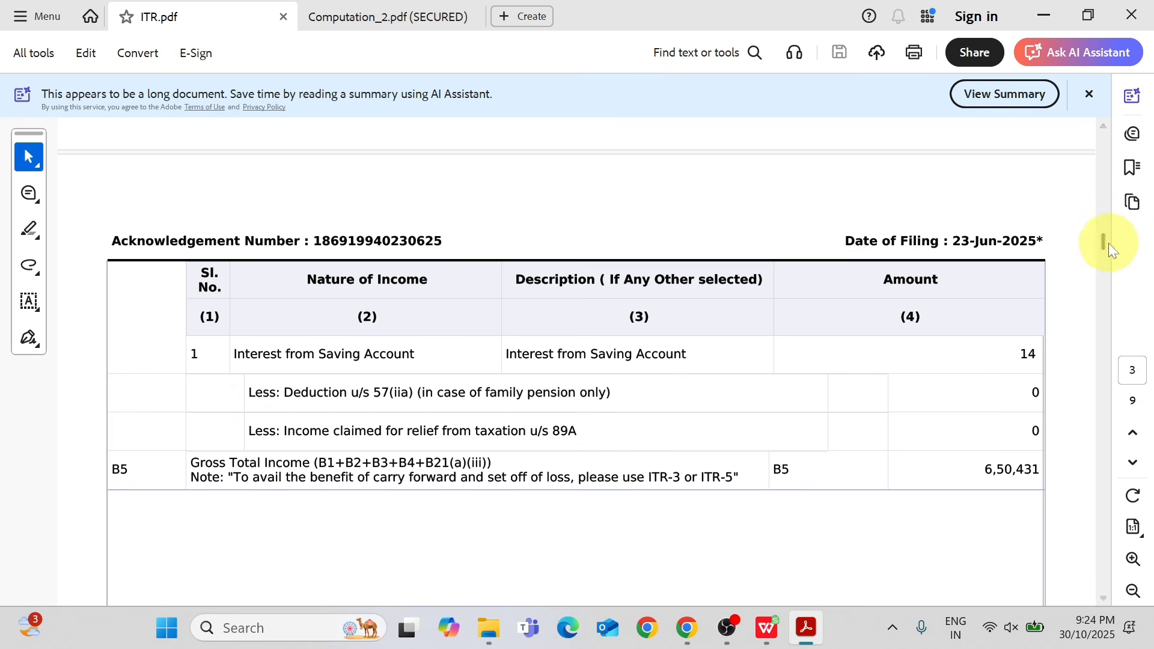
pyautogui.moveTo(1105, 243); pyautogui.dragTo(1094, 351)
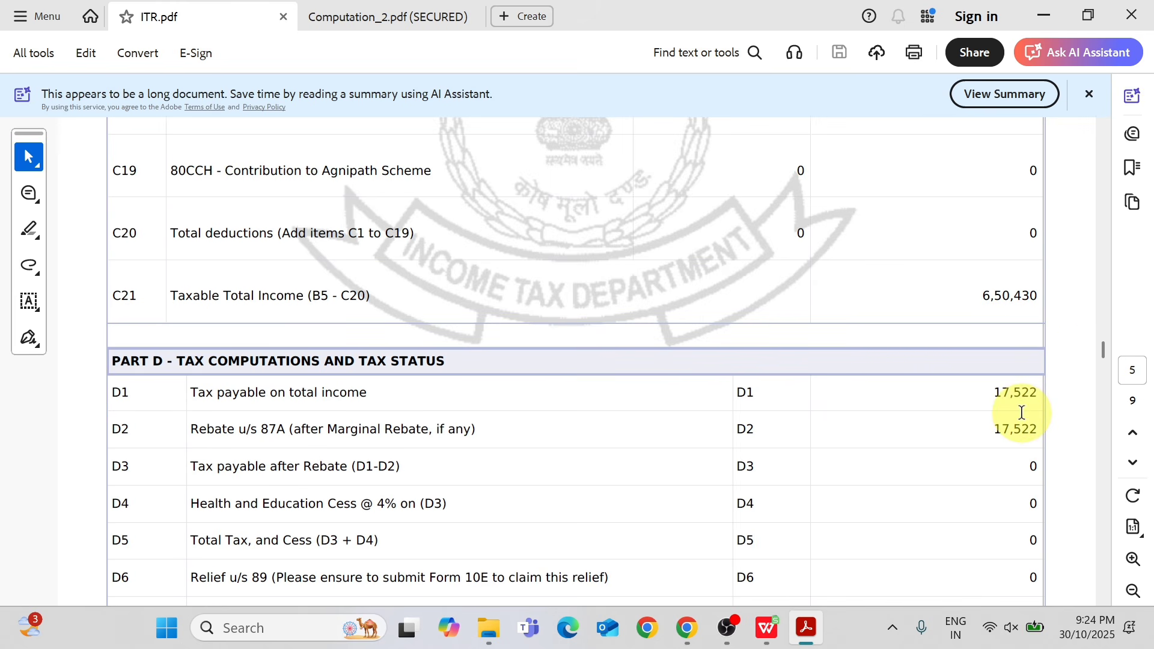
pyautogui.hotkey('alt', 'Tab')
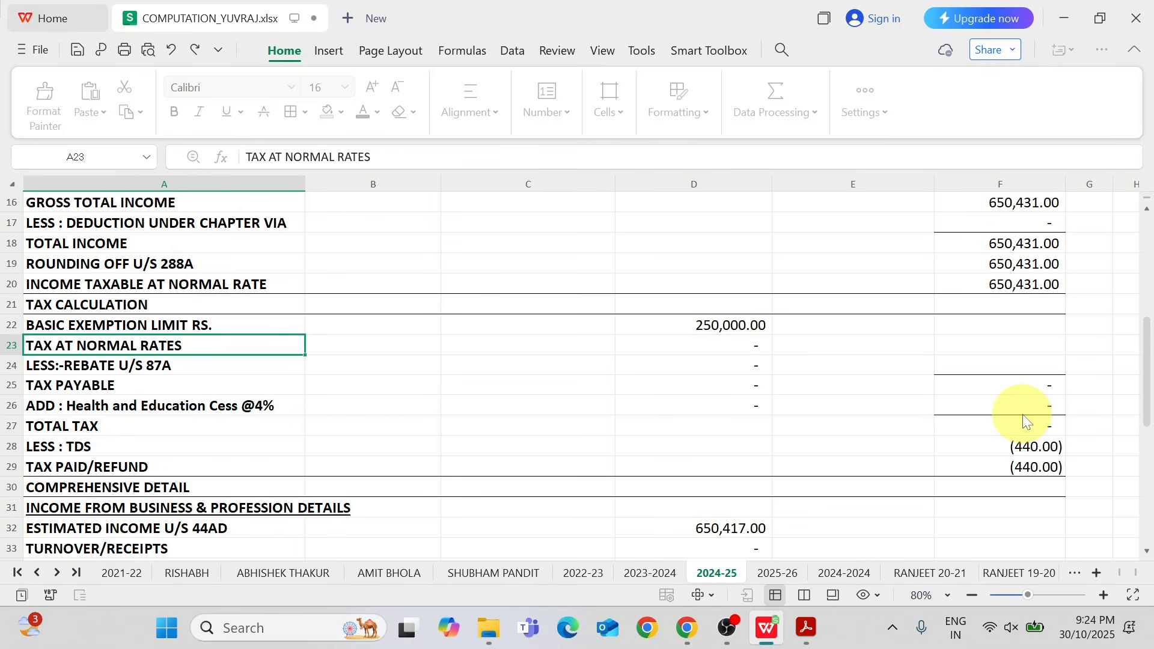
# Set the basic exemption limit in D22 to 300000.
pyautogui.press('Up')
pyautogui.press('Right')
pyautogui.press('Right')
pyautogui.press('Right')
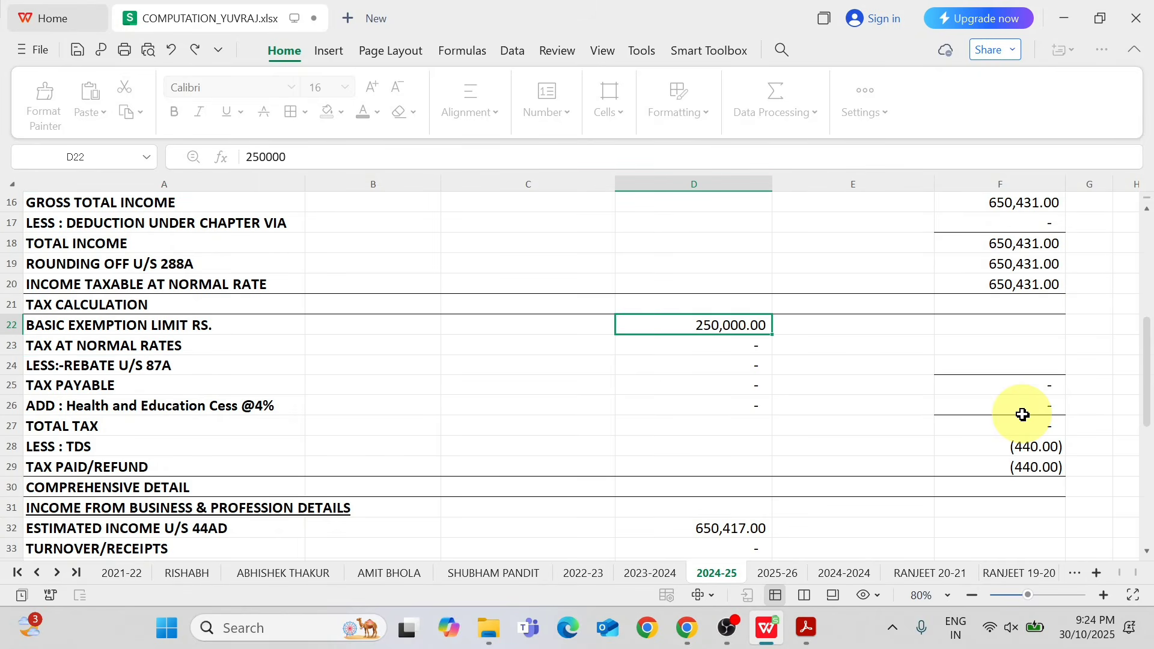
pyautogui.write('300000')
pyautogui.press('Return')
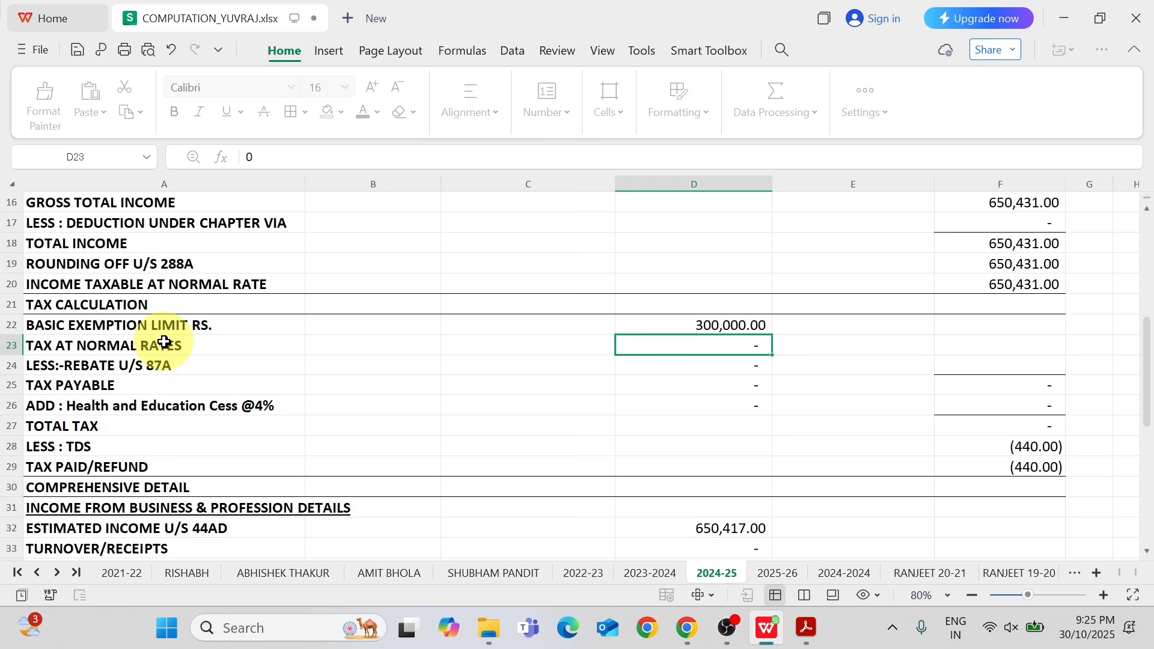
# Set the tax at normal rates in D23 to 17522, matching the tax payable on total income in ITR.pdf.
pyautogui.hotkey('alt', 'Tab')
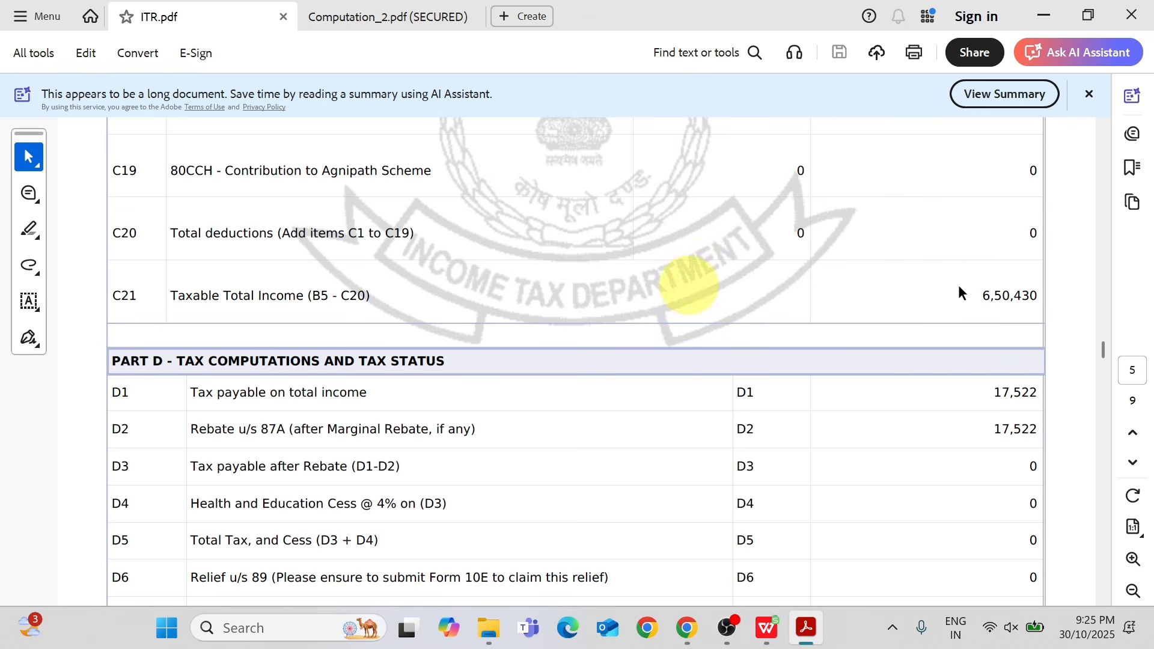
pyautogui.hotkey('alt', 'Tab')
pyautogui.write('17522')
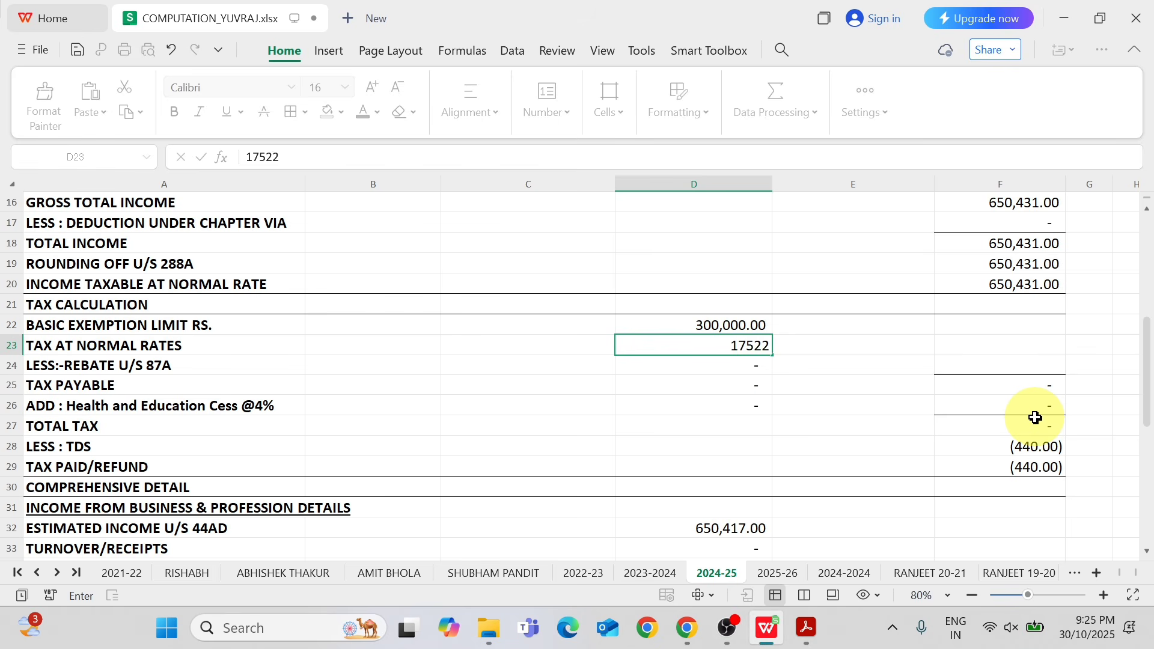
pyautogui.press('Return')
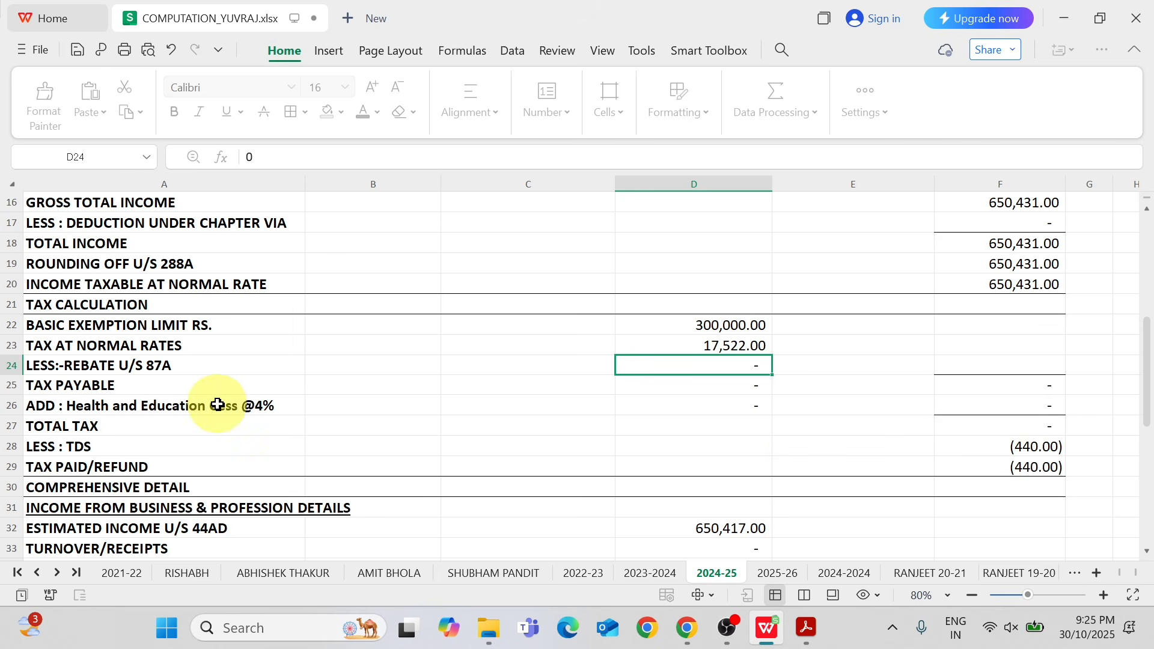
# Check the rebate u/s 87A in ITR.pdf and link the rebate in D24 to the tax above with =D23.
pyautogui.click(186, 366)
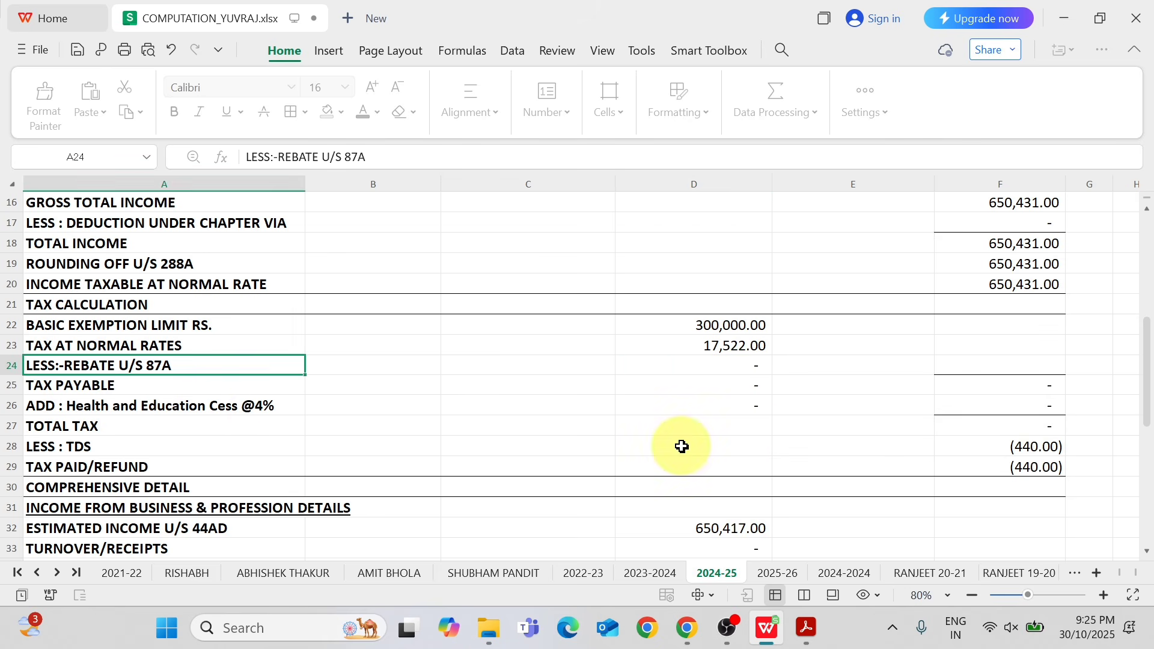
pyautogui.hotkey('alt', 'Tab')
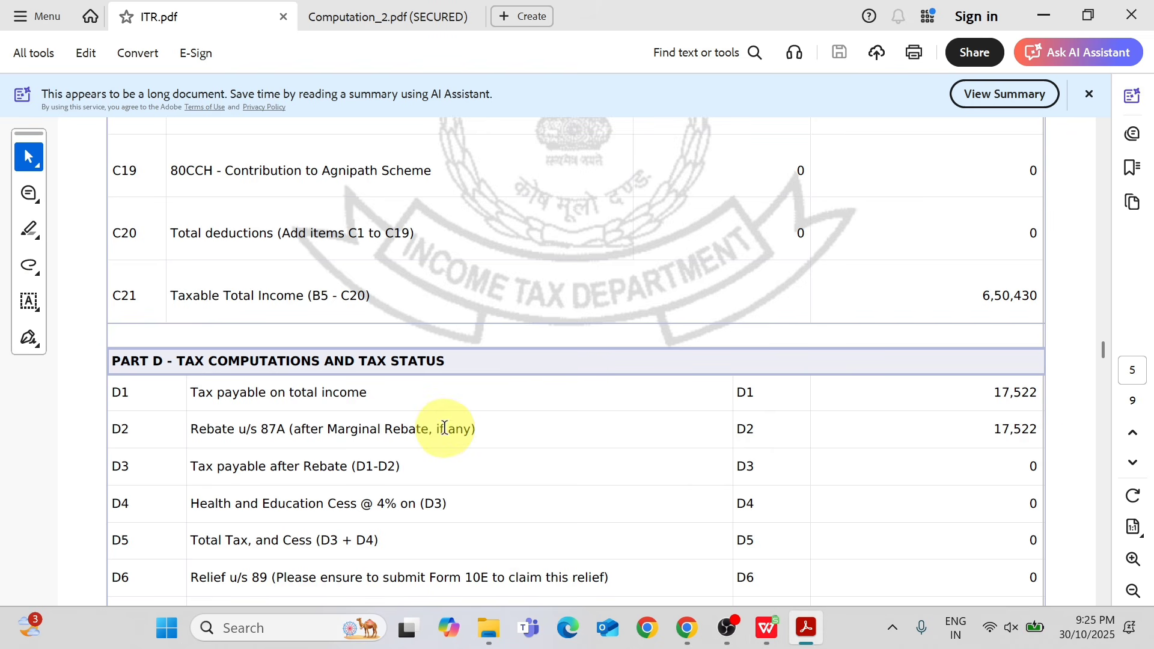
pyautogui.hotkey('alt', 'Tab')
pyautogui.press('Right')
pyautogui.press('Right')
pyautogui.press('Right')
pyautogui.press('Right')
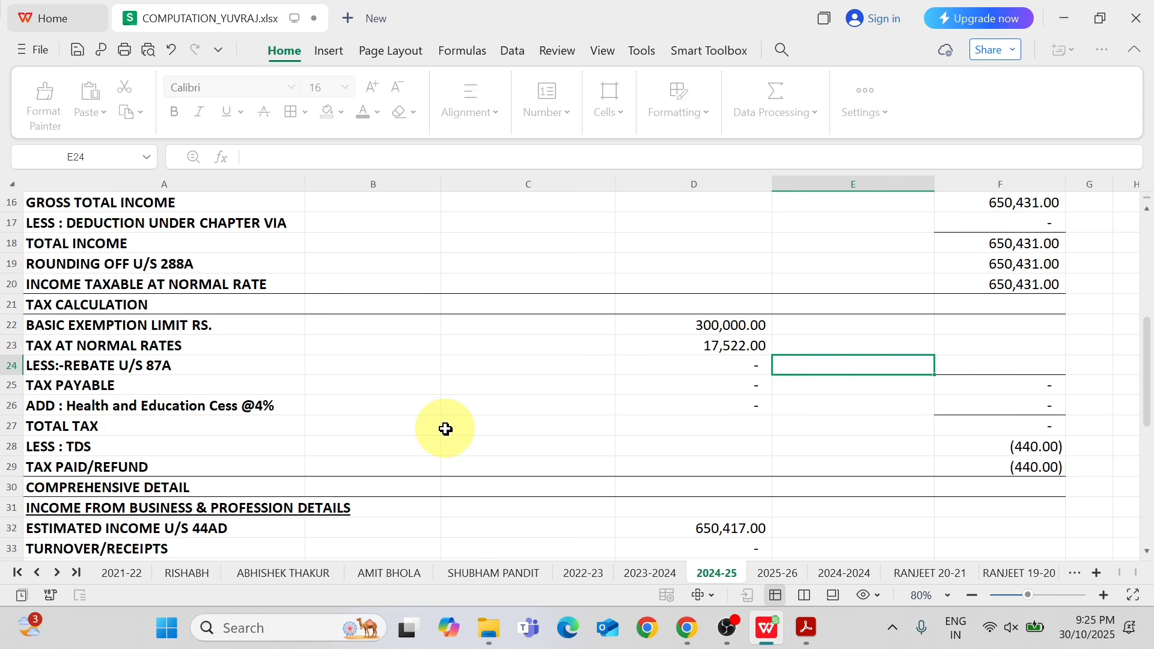
pyautogui.press('Left')
pyautogui.write('=')
pyautogui.press('Up')
pyautogui.press('Return')
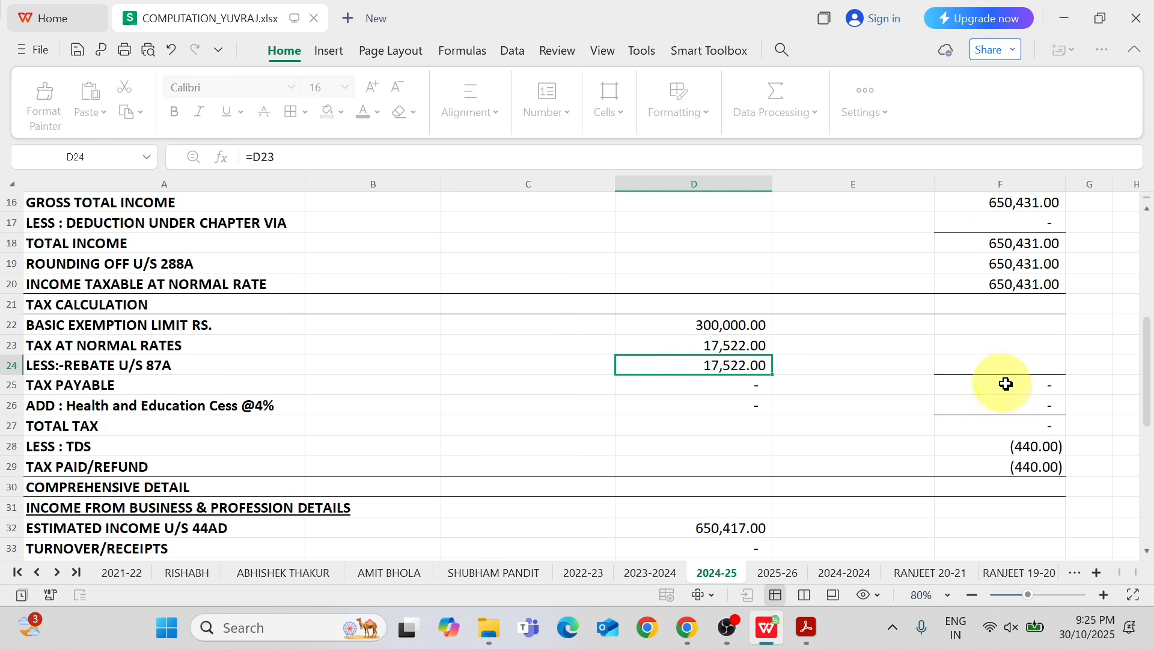
# Review the rows from rebate u/s 87A through tax payable, cess, total tax, TDS and tax paid/refund against Part D of ITR.pdf.
pyautogui.hotkey('alt', 'Tab')
pyautogui.scroll(-1, 1103, 359)
pyautogui.hotkey('alt', 'Tab')
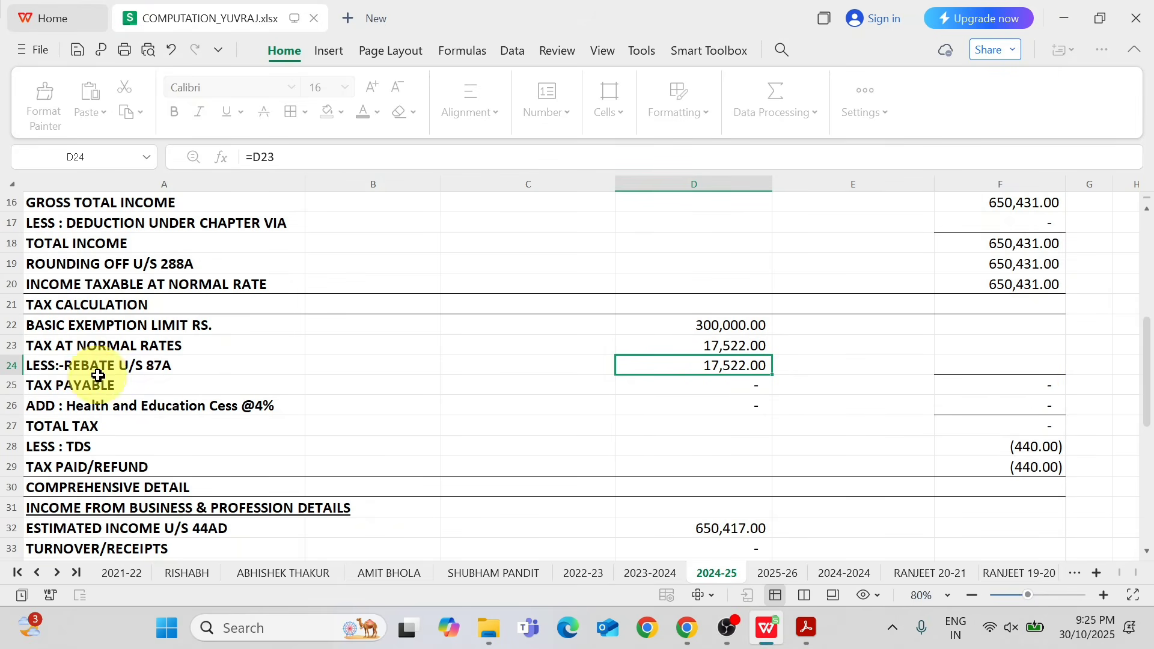
pyautogui.click(296, 371)
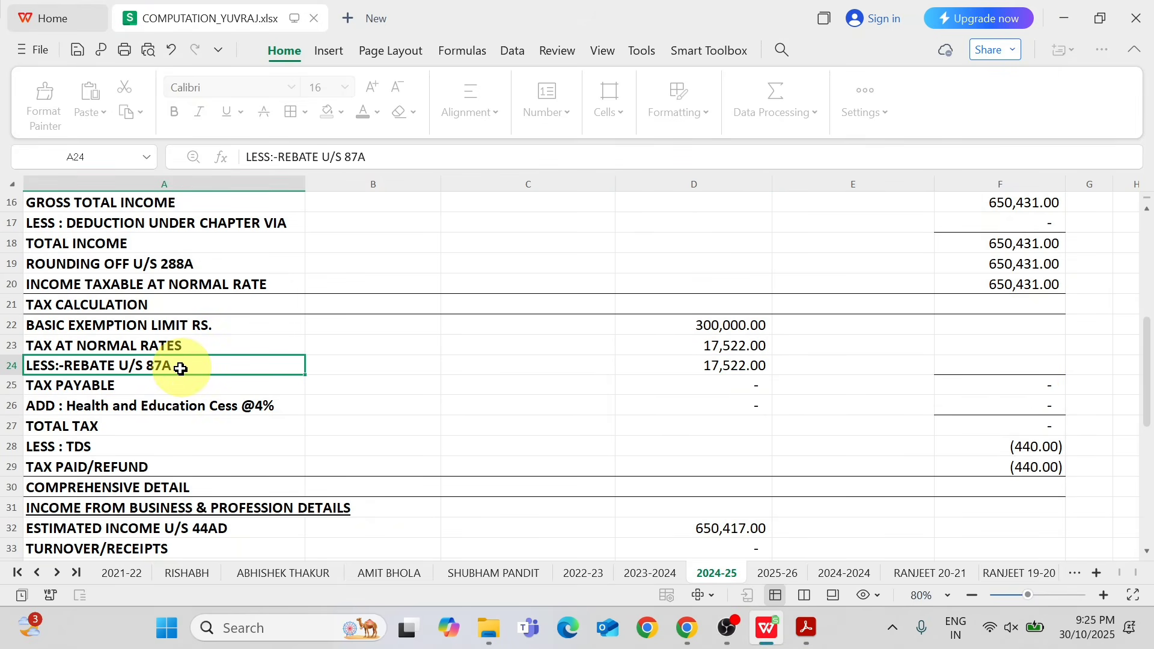
pyautogui.click(136, 385)
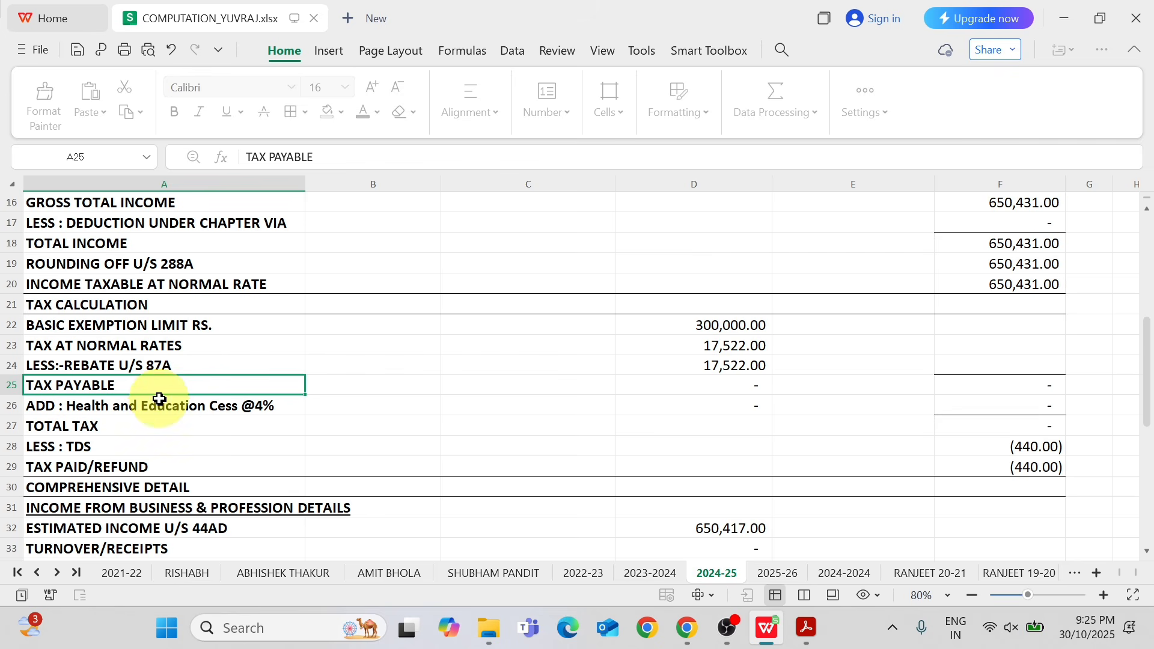
pyautogui.click(205, 410)
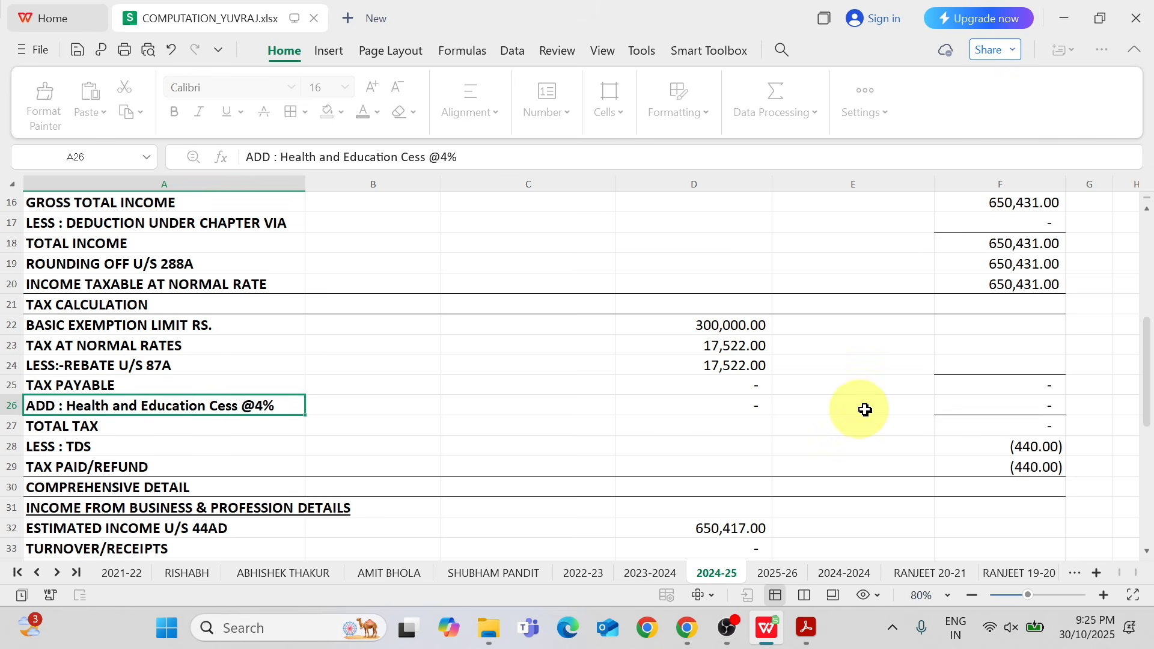
pyautogui.click(1005, 407)
pyautogui.click(95, 427)
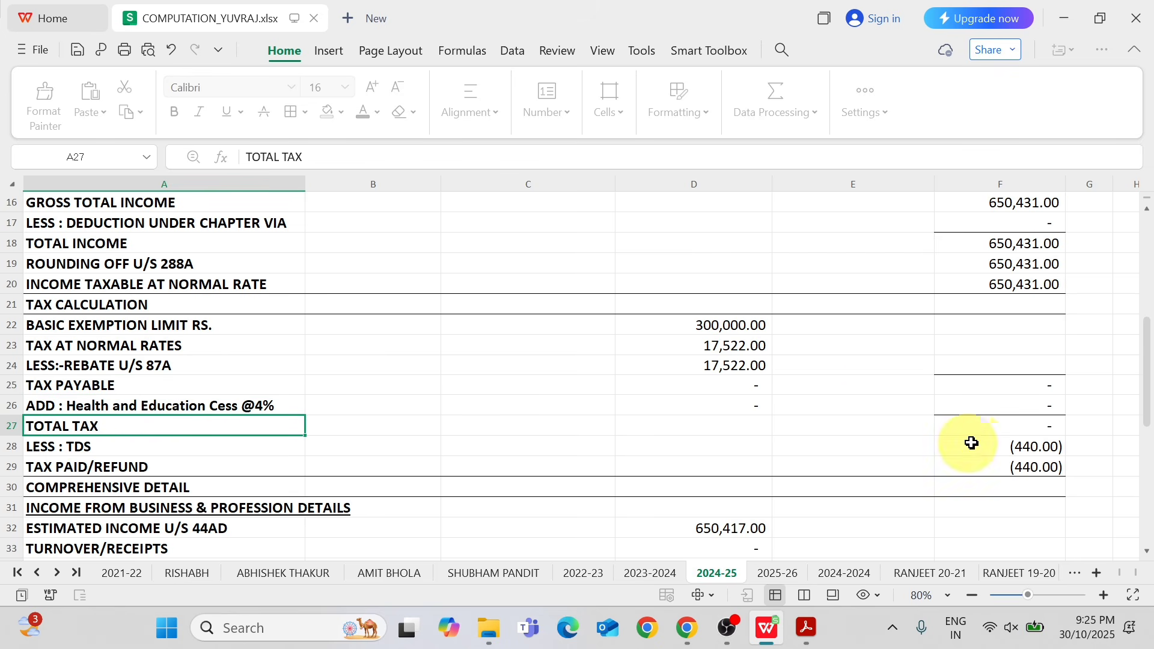
pyautogui.click(1010, 428)
pyautogui.click(112, 450)
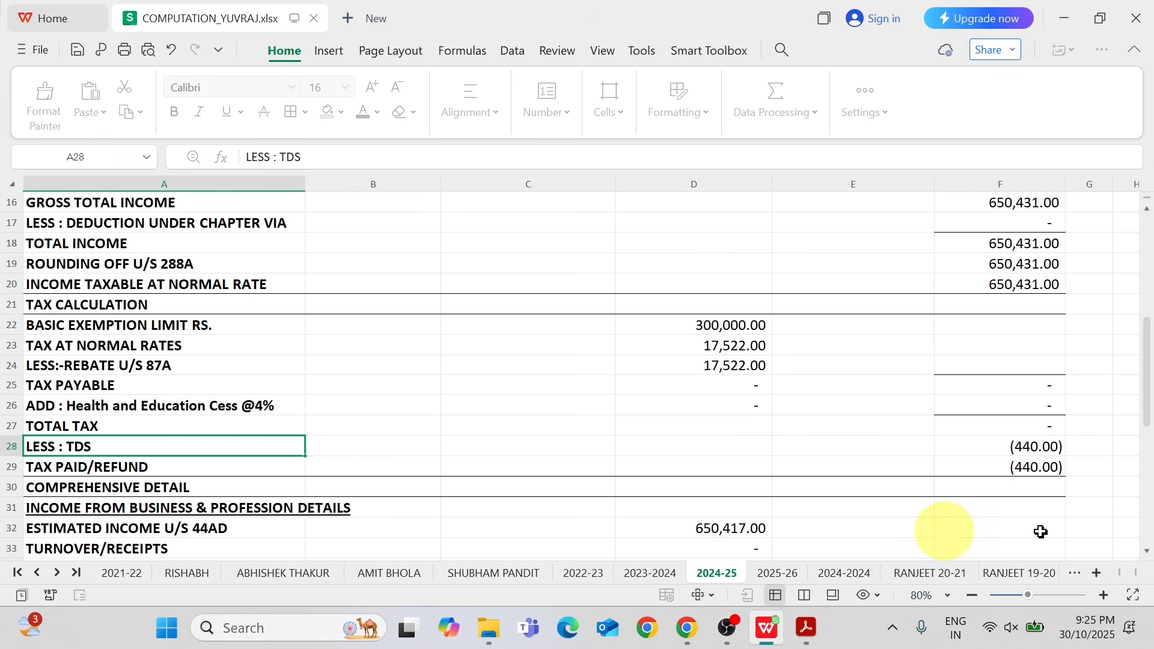
pyautogui.click(1031, 448)
pyautogui.click(128, 469)
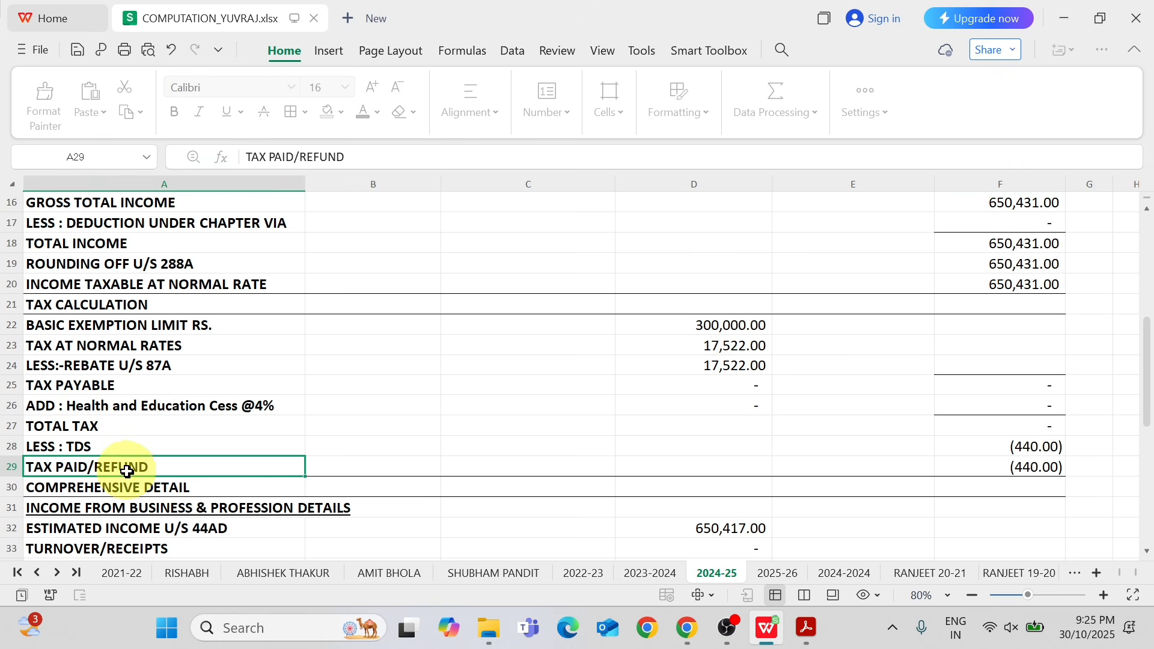
pyautogui.click(1047, 473)
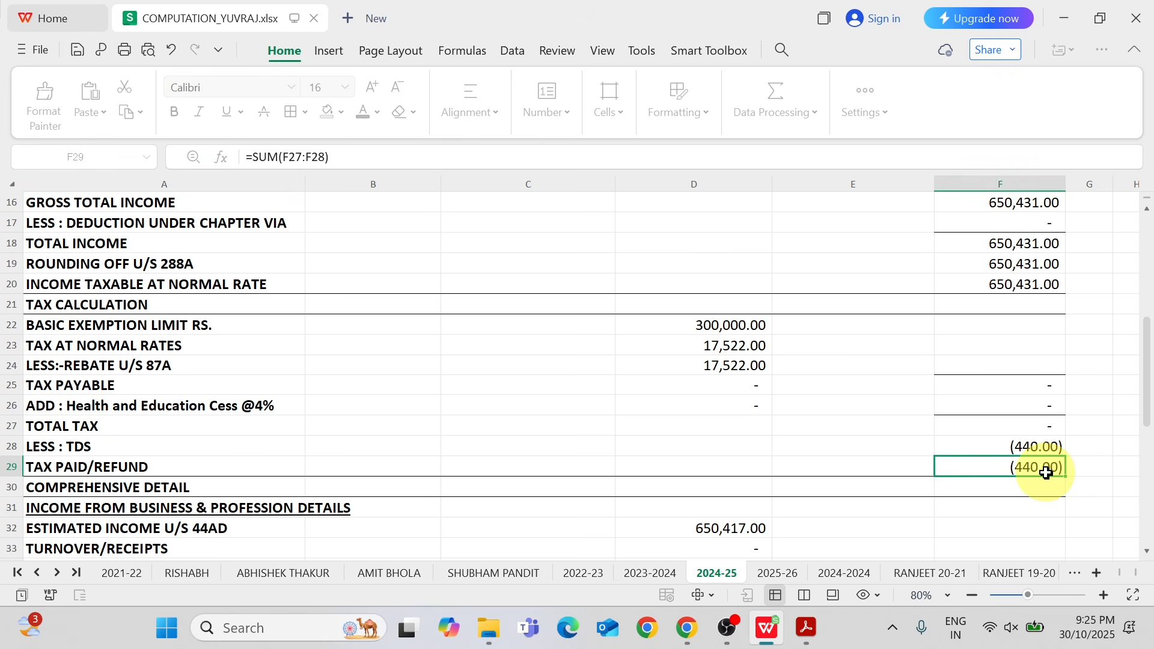
# Check the taxes paid and refund in Part D of ITR.pdf, and reduce the TDS entry in F28 to a dash.
pyautogui.hotkey('alt', 'Tab')
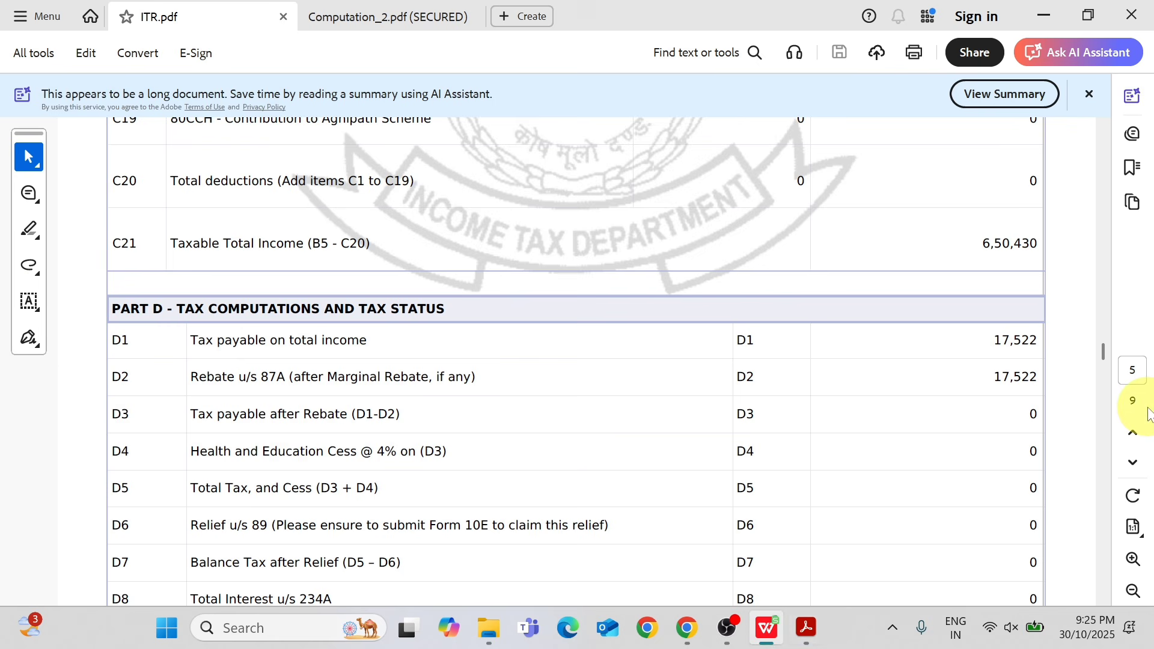
pyautogui.moveTo(1105, 341); pyautogui.dragTo(1104, 386)
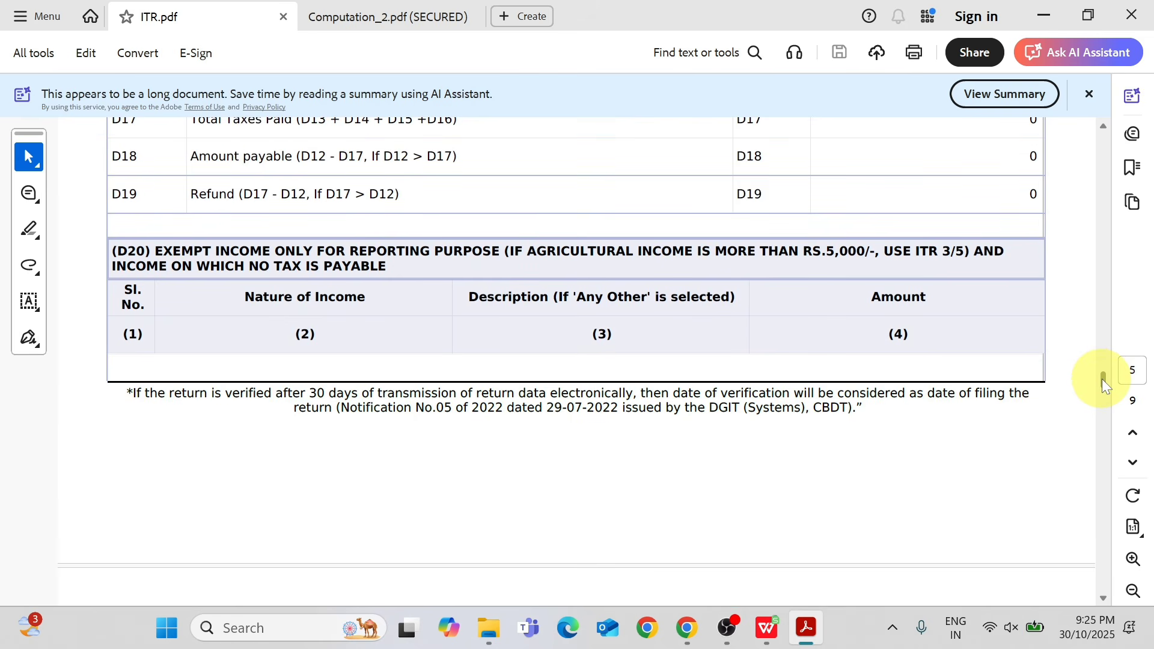
pyautogui.hotkey('alt', 'Tab')
pyautogui.click(1047, 449)
pyautogui.doubleClick(1047, 449)
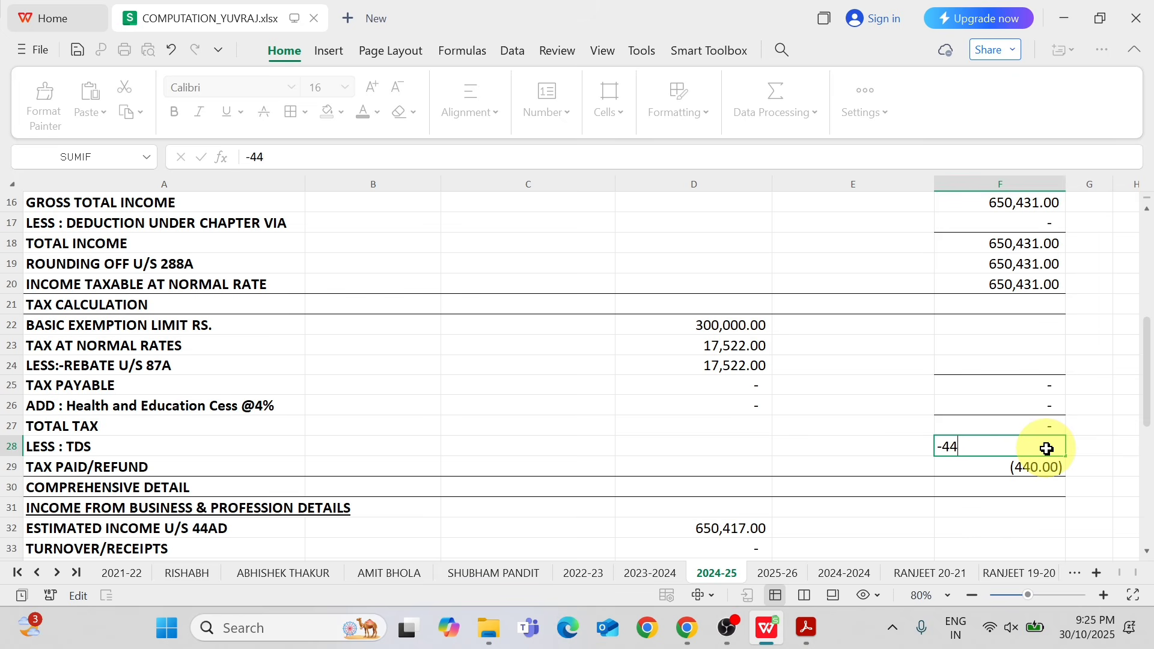
pyautogui.press('Return')
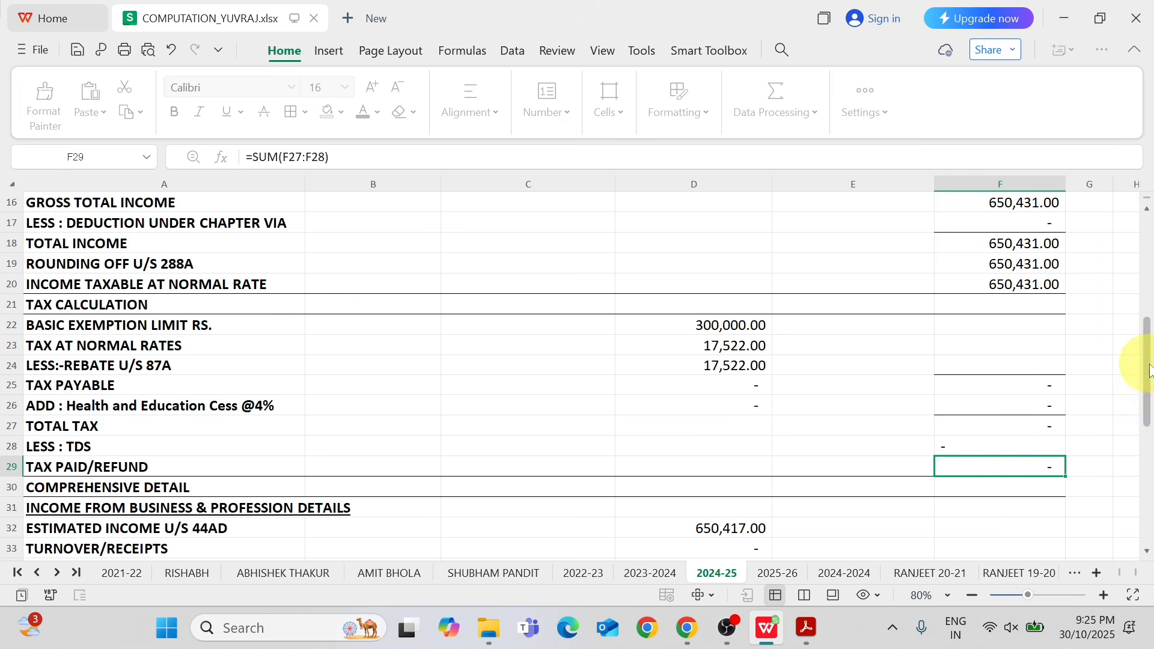
# Inspect the formula behind the estimated income u/s 44AD in D32, leaving it unedited.
pyautogui.moveTo(1145, 368); pyautogui.dragTo(1129, 435)
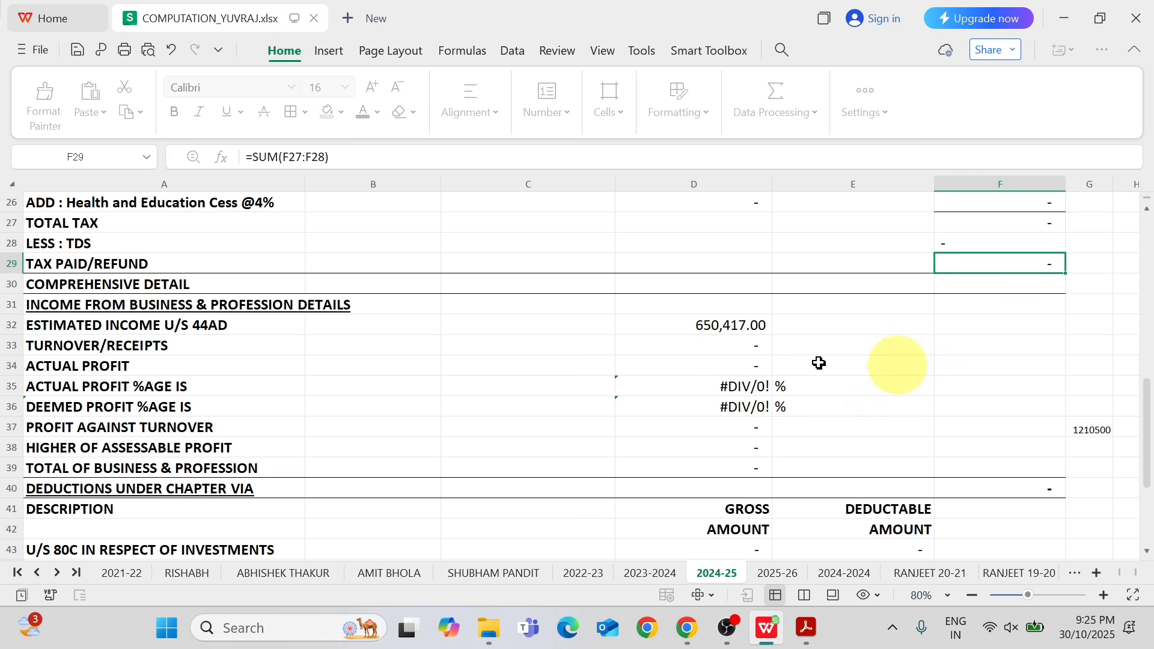
pyautogui.click(255, 327)
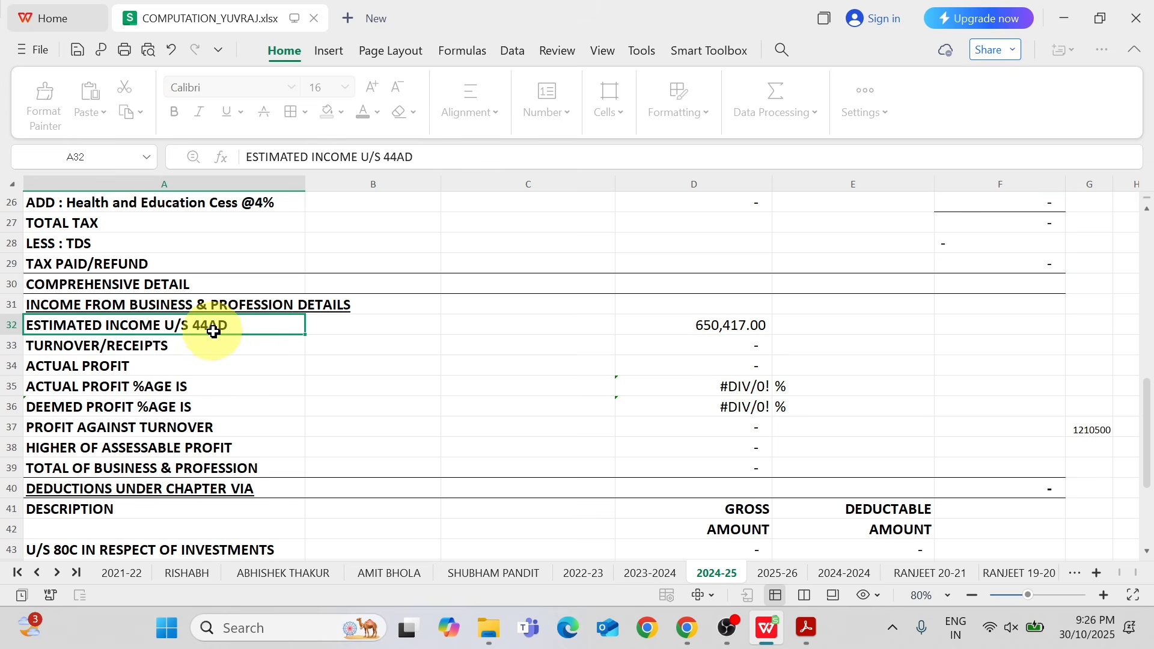
pyautogui.doubleClick(739, 320)
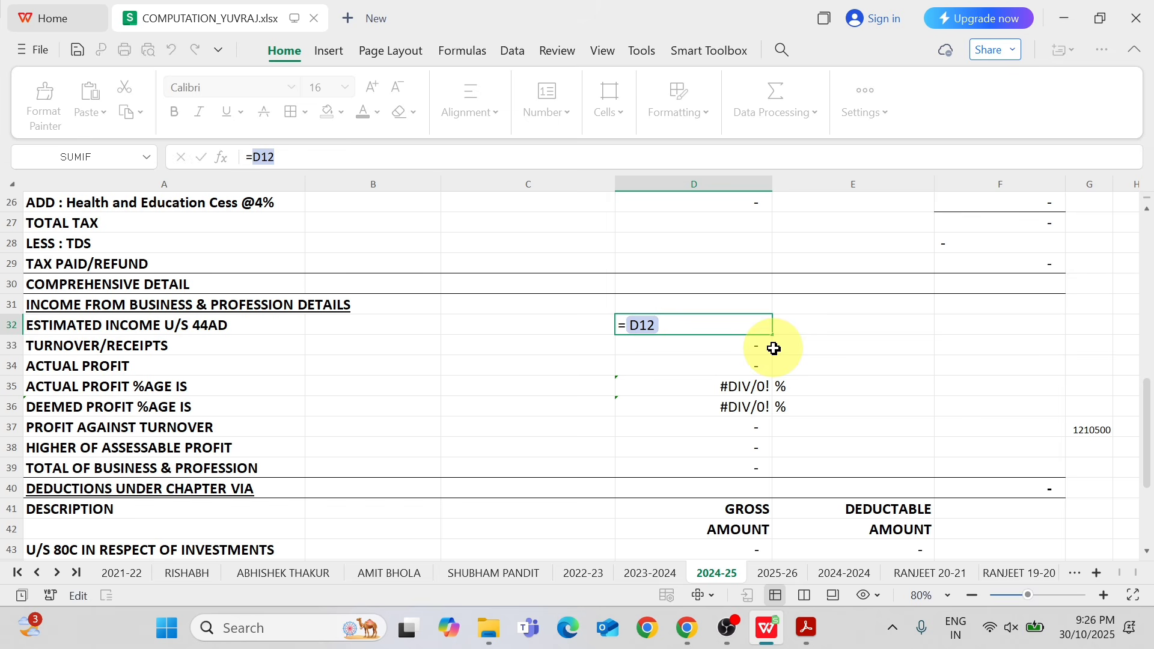
pyautogui.press('Return')
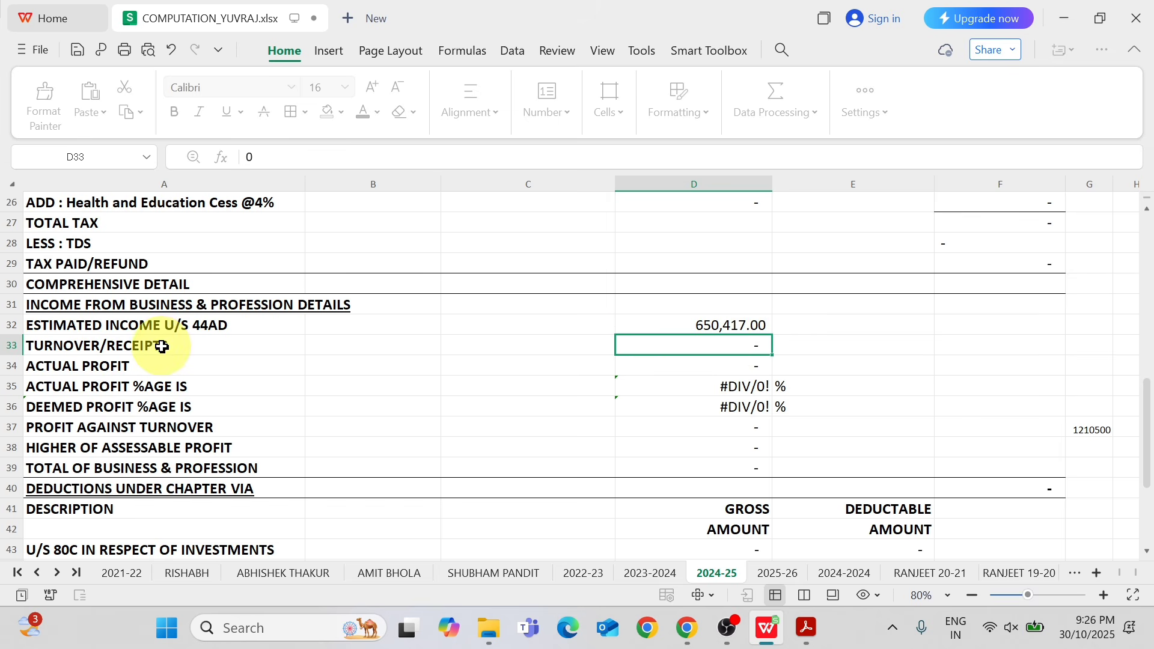
# Set the turnover/receipts in D33 to 1250400, taken from the gross turnover in ITR.pdf.
pyautogui.hotkey('alt', 'Tab')
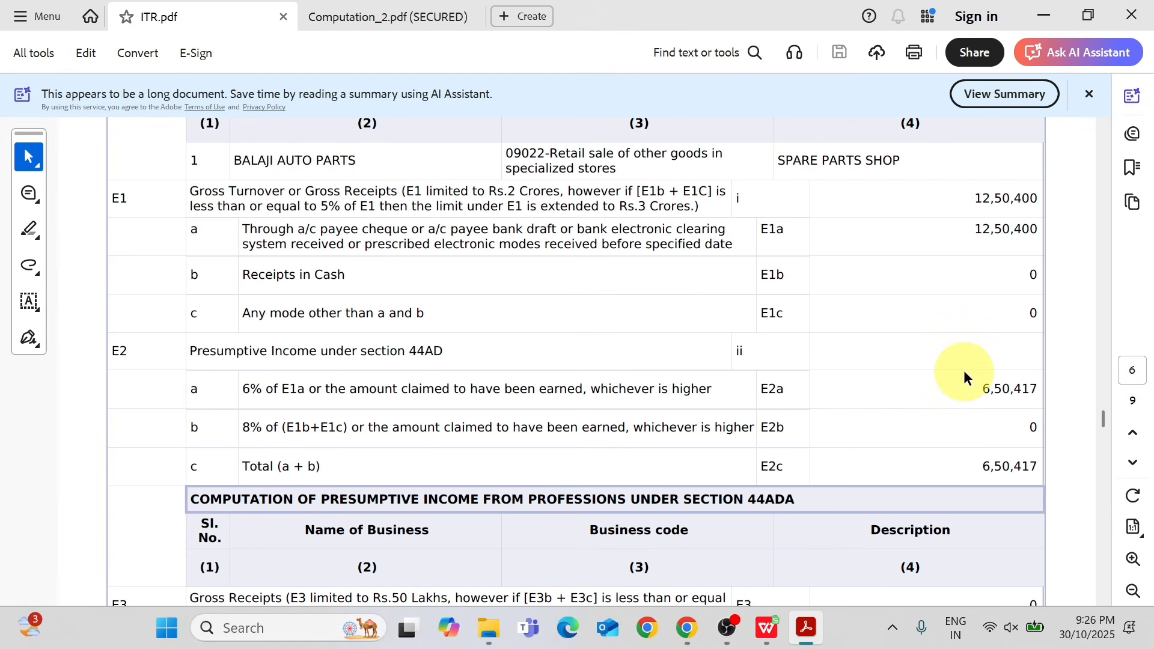
pyautogui.hotkey('alt', 'Tab')
pyautogui.hotkey('alt', 'Tab')
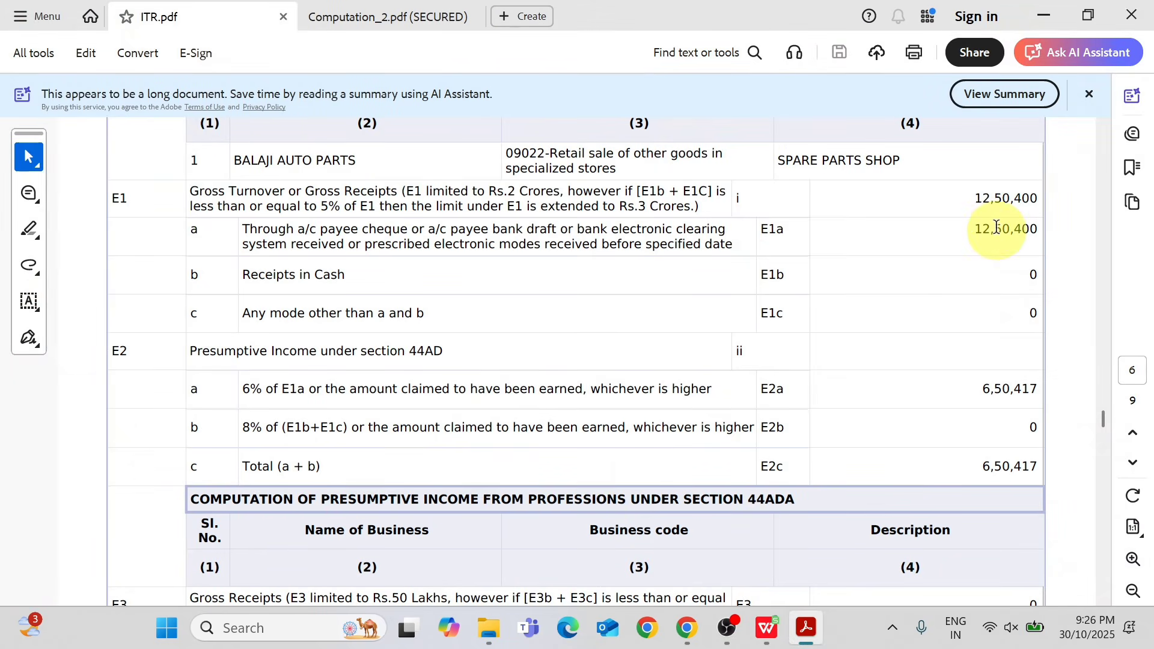
pyautogui.hotkey('alt', 'Tab')
pyautogui.write('125')
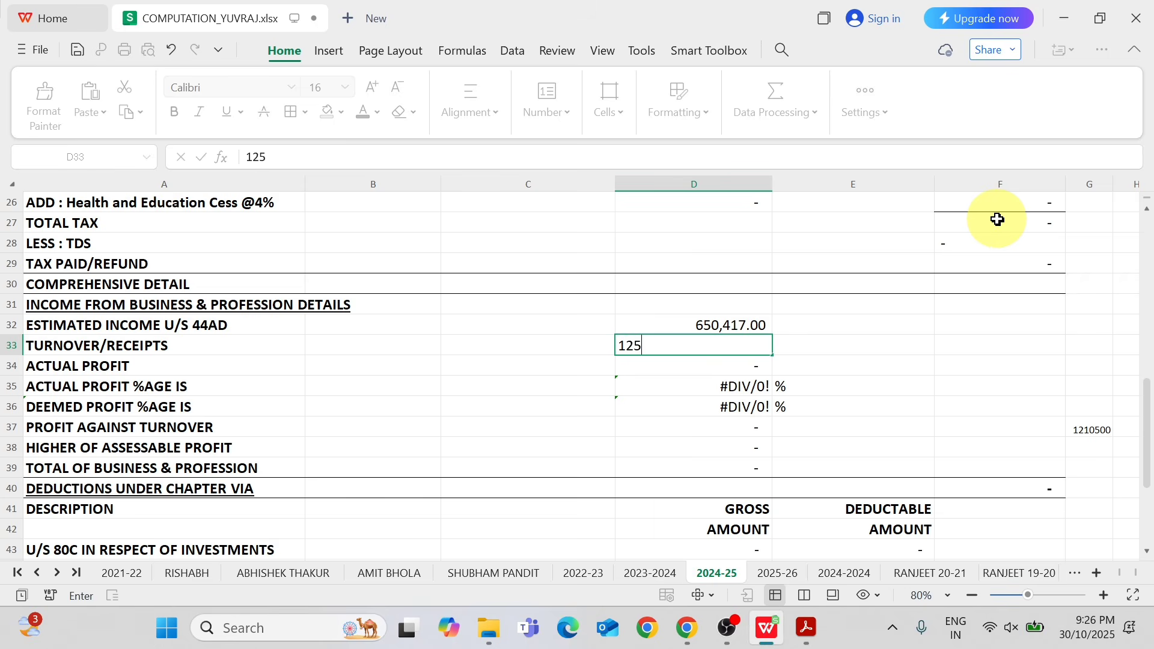
pyautogui.hotkey('alt', 'Tab')
pyautogui.hotkey('alt', 'Tab')
pyautogui.write('0400')
pyautogui.press('Return')
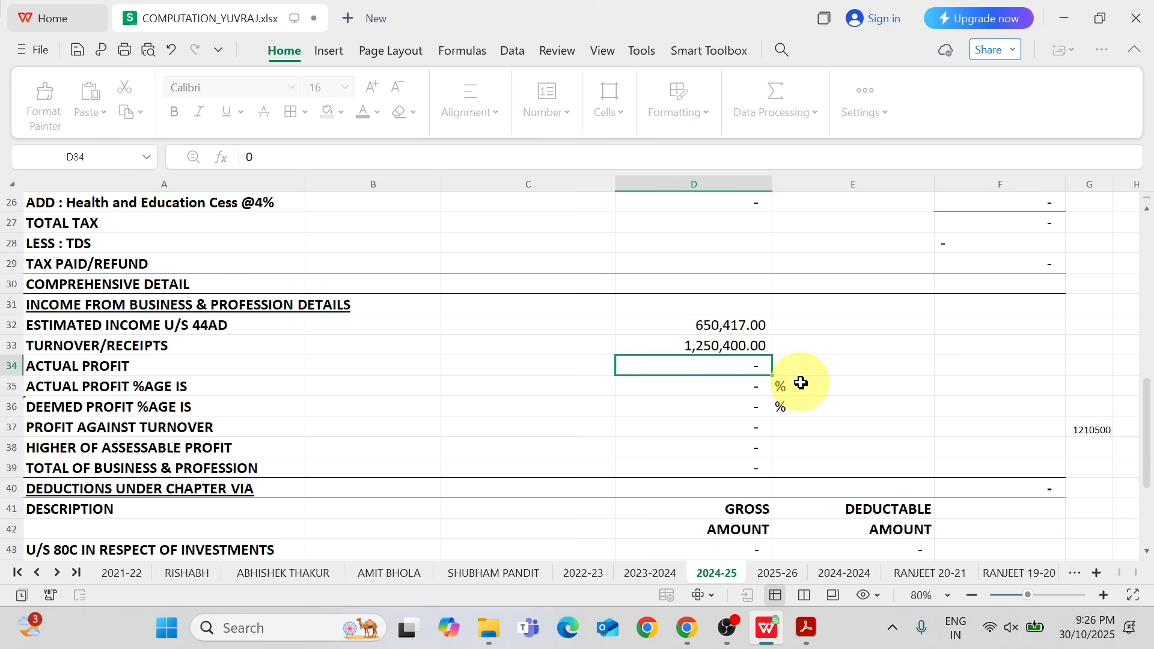
# Enter 650417 as both the actual profit in D34 and the profit against turnover in D37.
pyautogui.write('650,417')
pyautogui.press('Return')
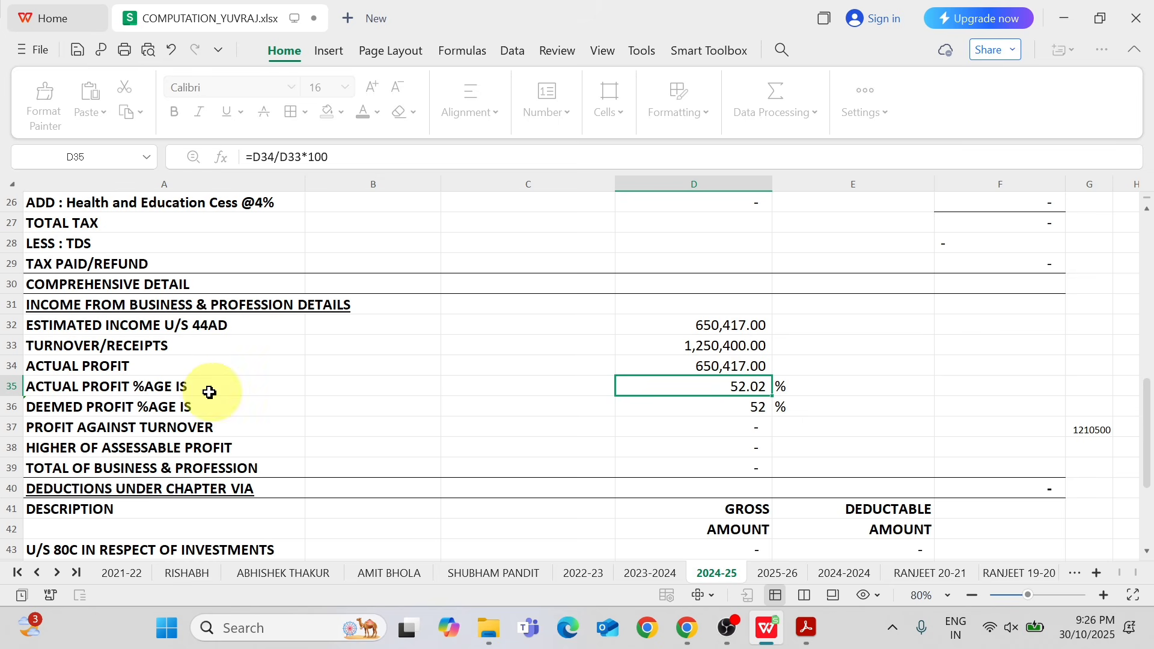
pyautogui.click(756, 425)
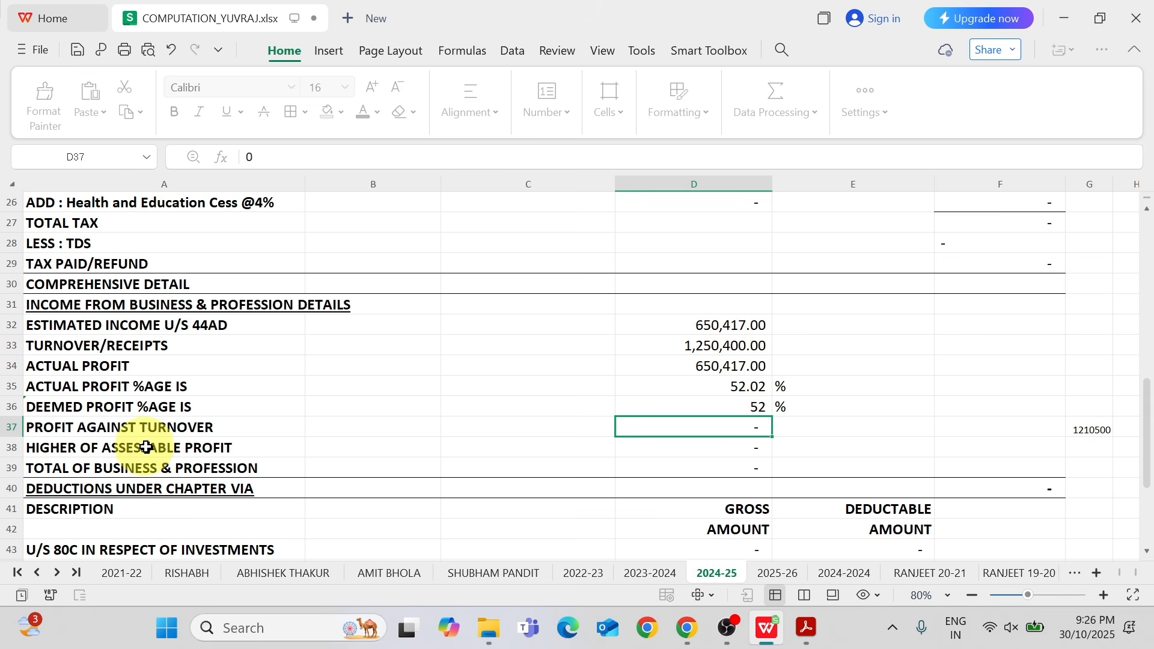
pyautogui.write('650')
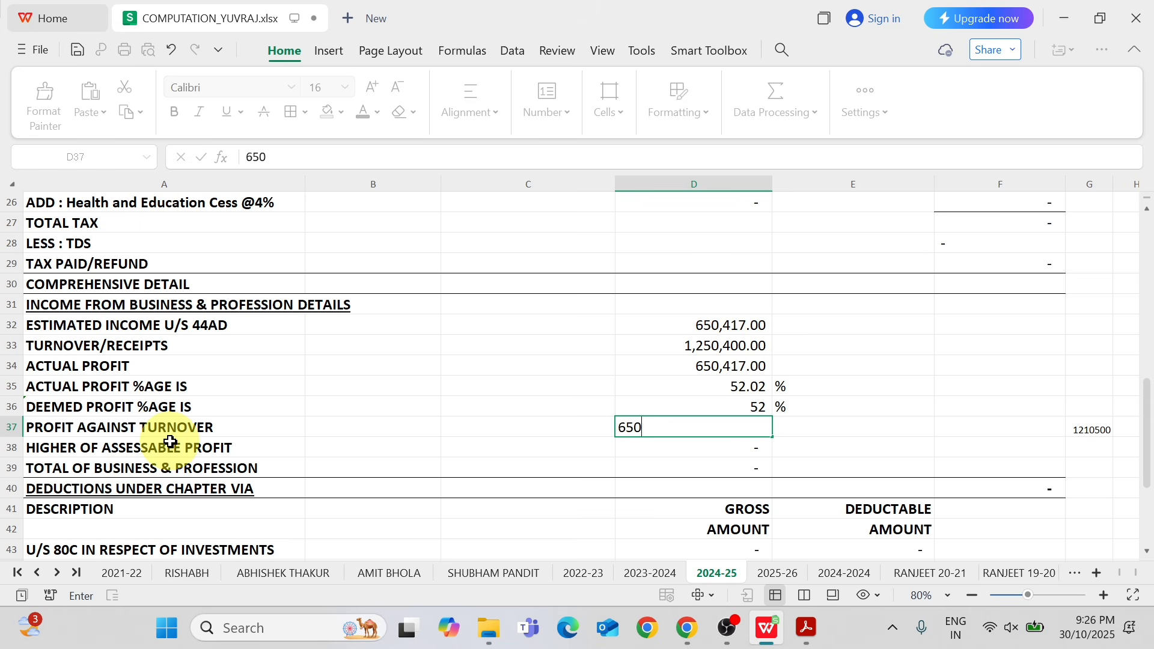
pyautogui.write('417')
pyautogui.press('Return')
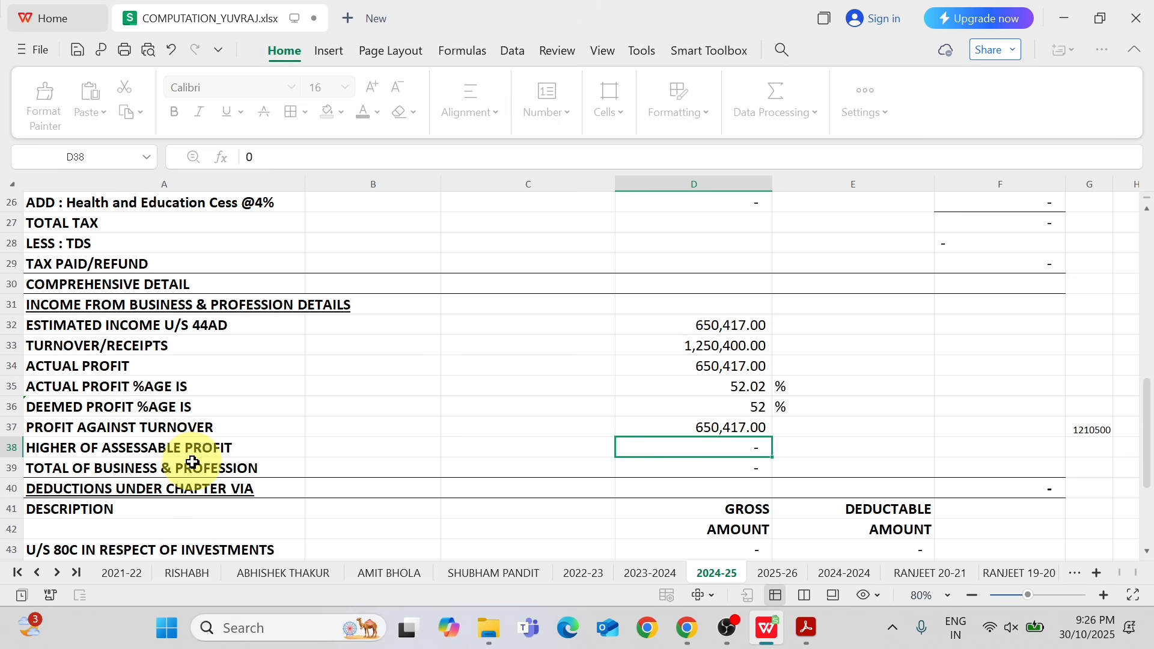
# Enter 650417 as the higher of assessable profit in D38 and copy it to the total of business & profession in D39.
pyautogui.write('650,')
pyautogui.write('41')
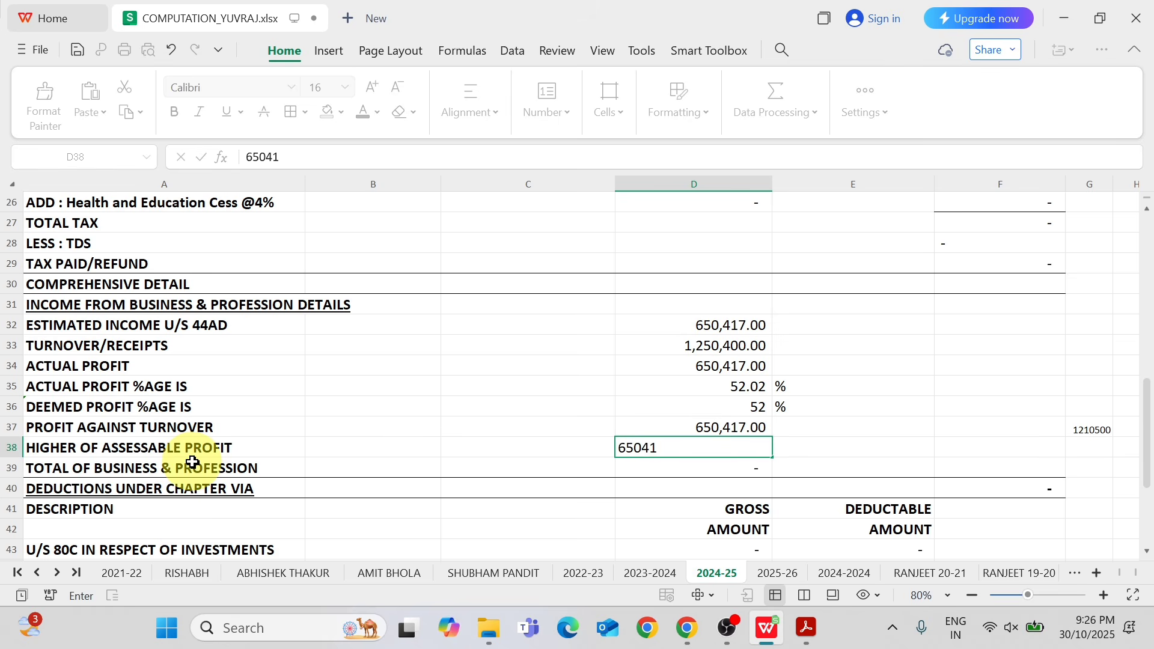
pyautogui.write('7')
pyautogui.press('Return')
pyautogui.press('Up')
pyautogui.hotkey('ctrl', 'c')
pyautogui.press('Down')
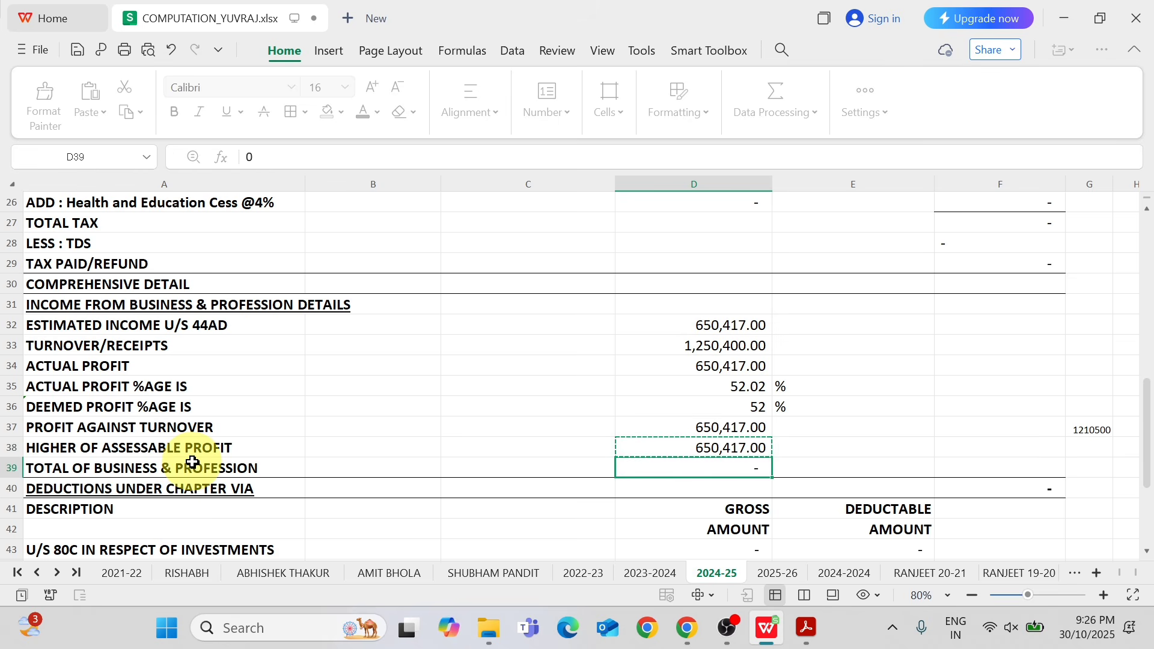
pyautogui.hotkey('ctrl', 'v')
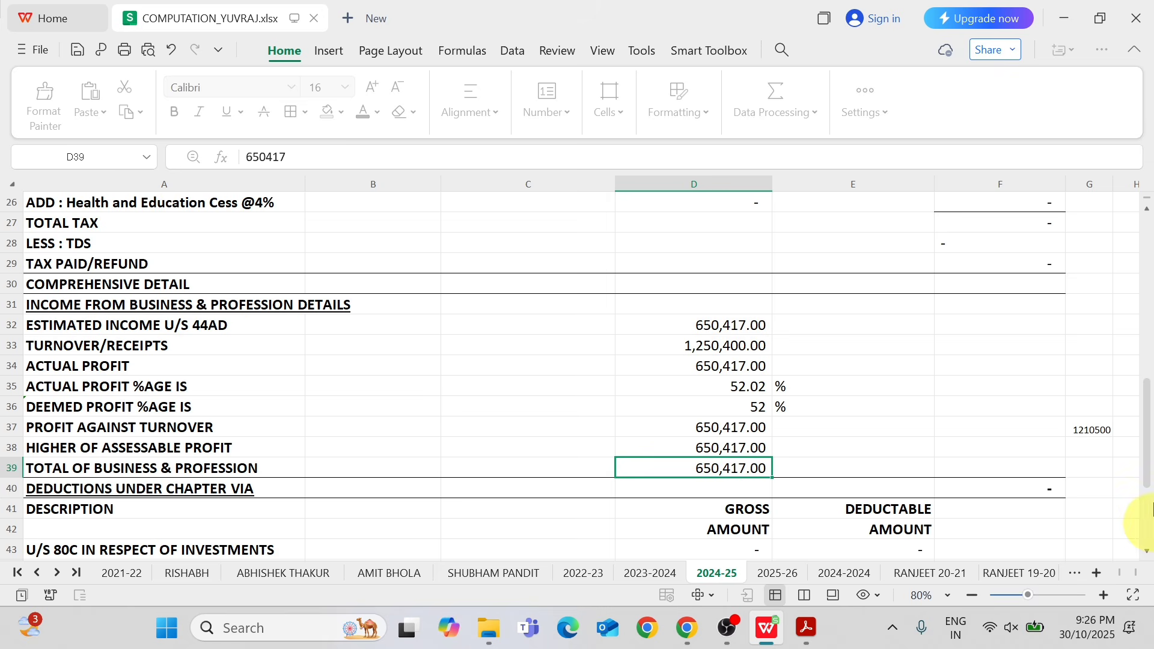
# Set the due date of ITR filing in B50 to 15/09/2025.
pyautogui.scroll(-1, 1141, 475)
pyautogui.scroll(-1, 1141, 475)
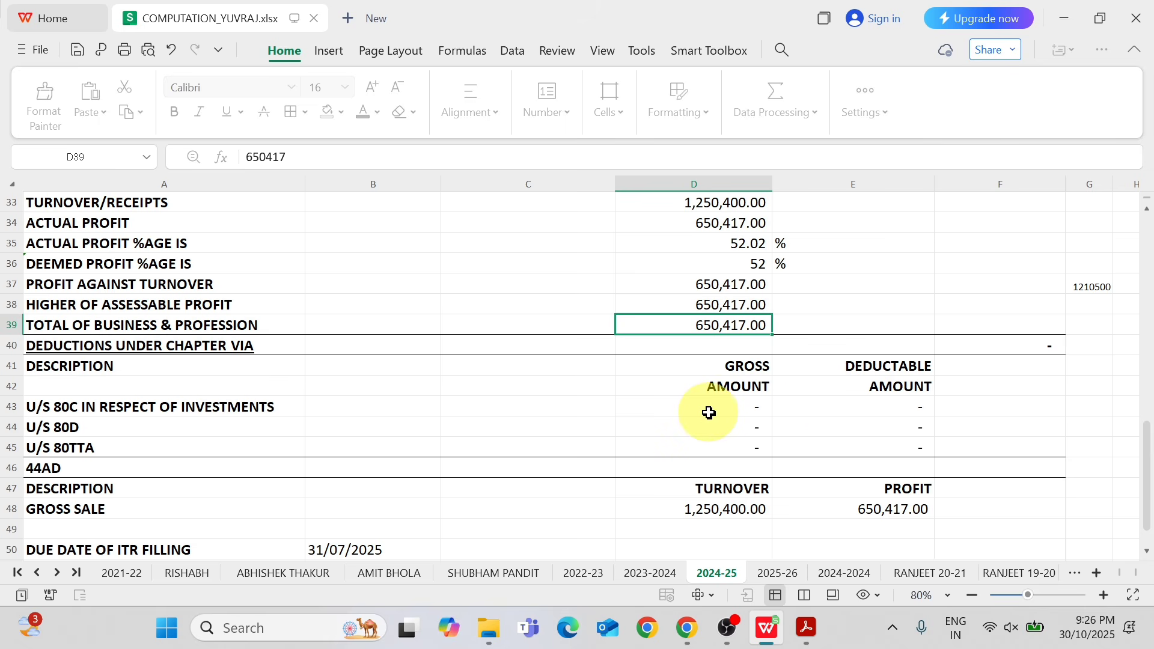
pyautogui.hotkey('alt', 'Tab')
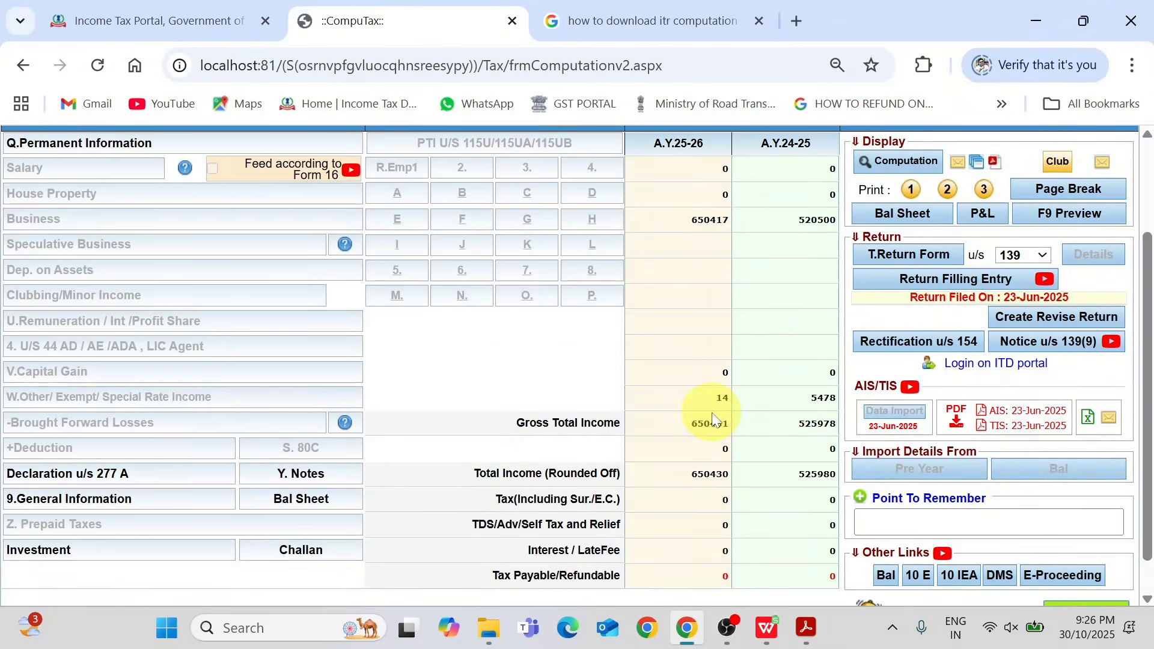
pyautogui.hotkey('alt', 'Tab')
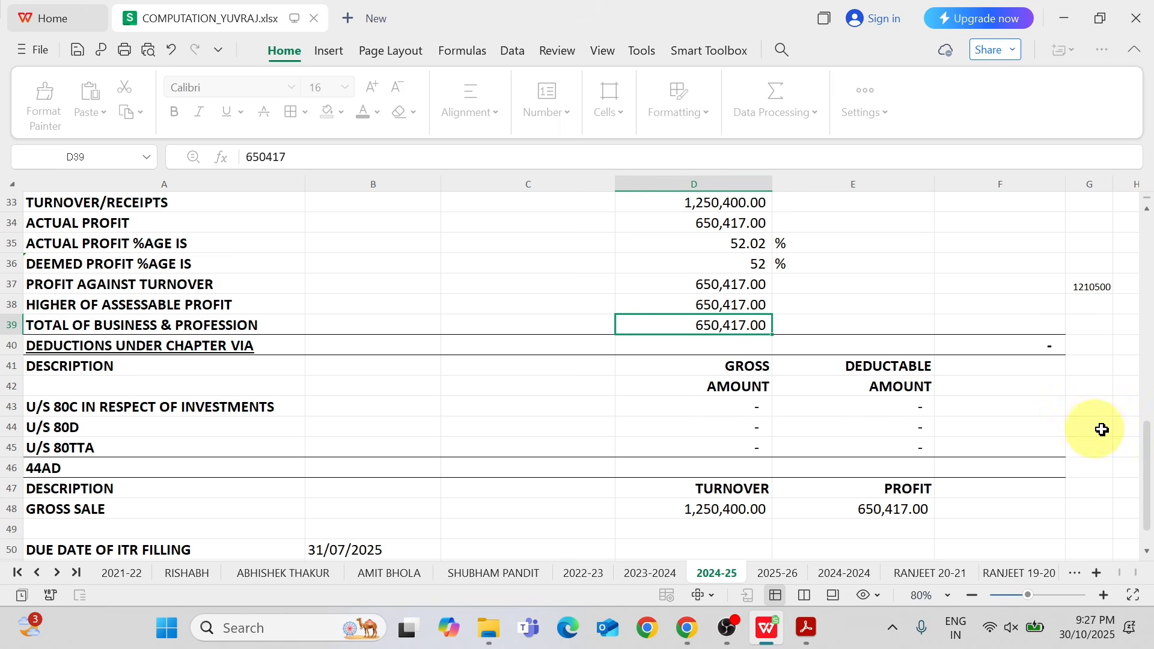
pyautogui.moveTo(1148, 457); pyautogui.dragTo(1148, 486)
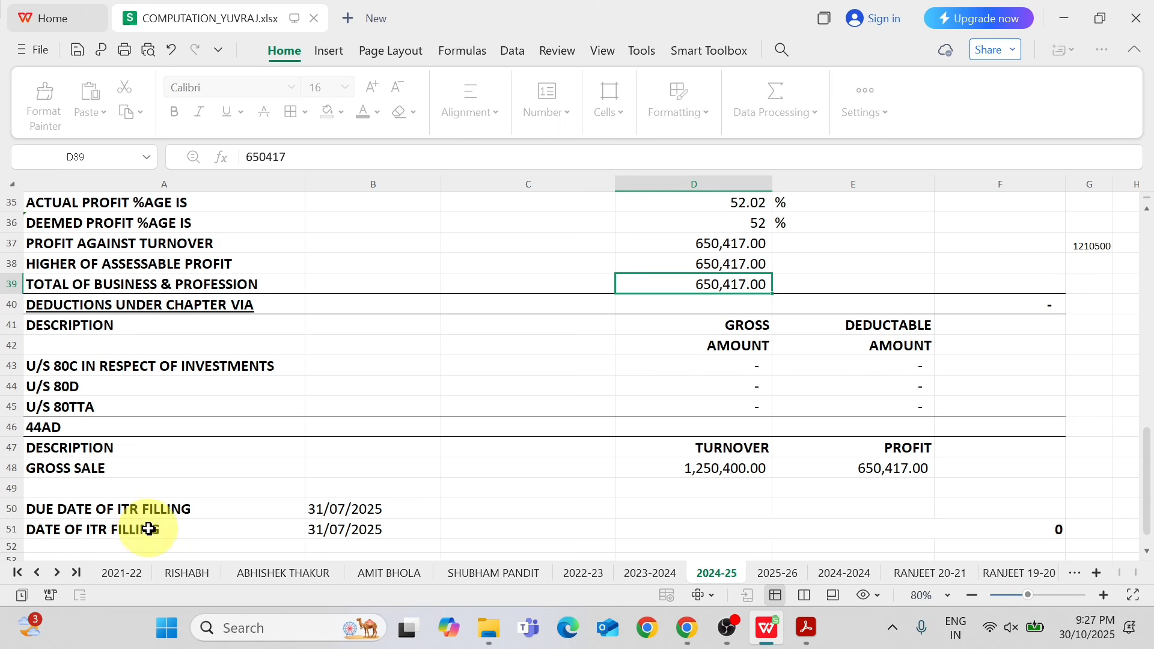
pyautogui.doubleClick(327, 509)
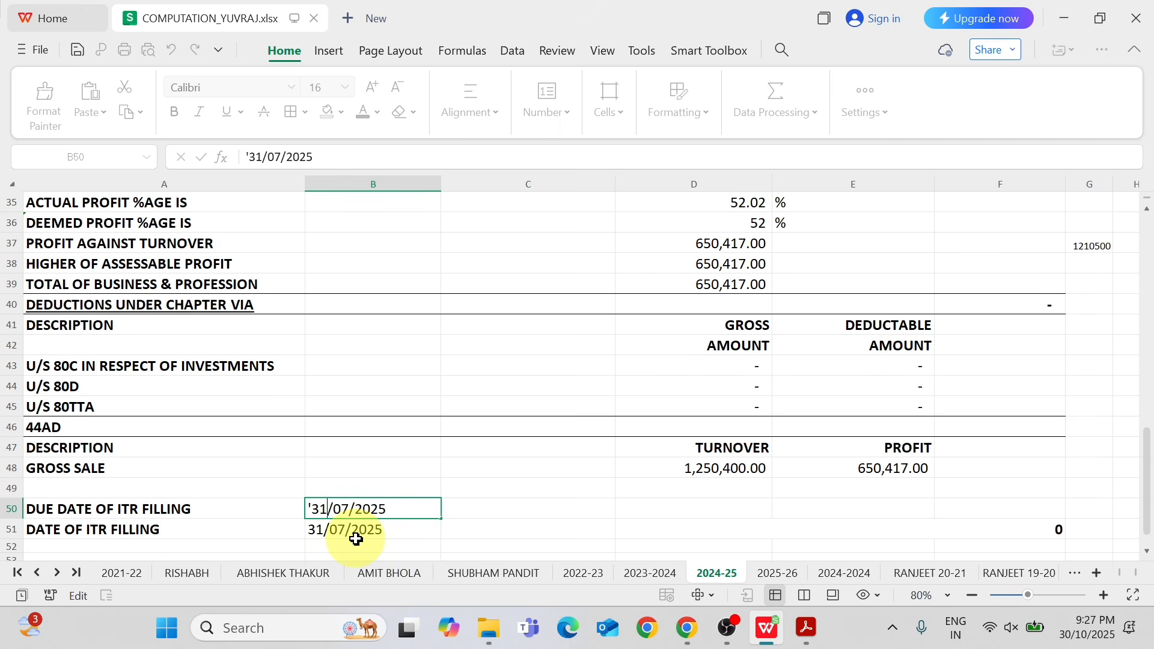
pyautogui.press('BackSpace')
pyautogui.press('BackSpace')
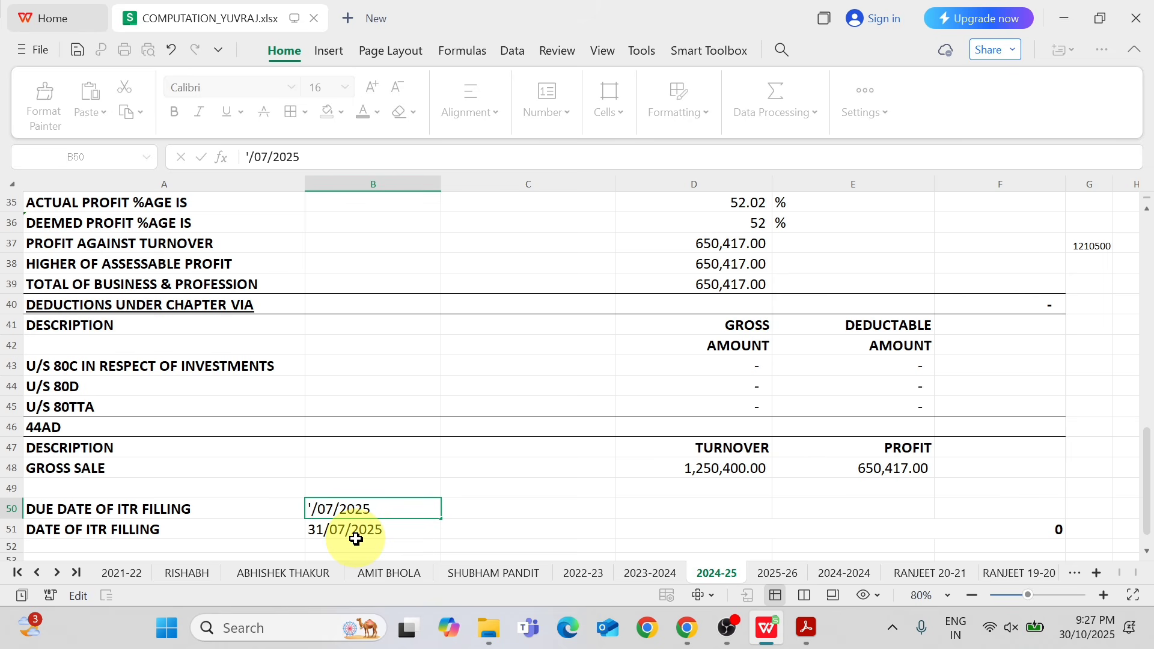
pyautogui.write('15')
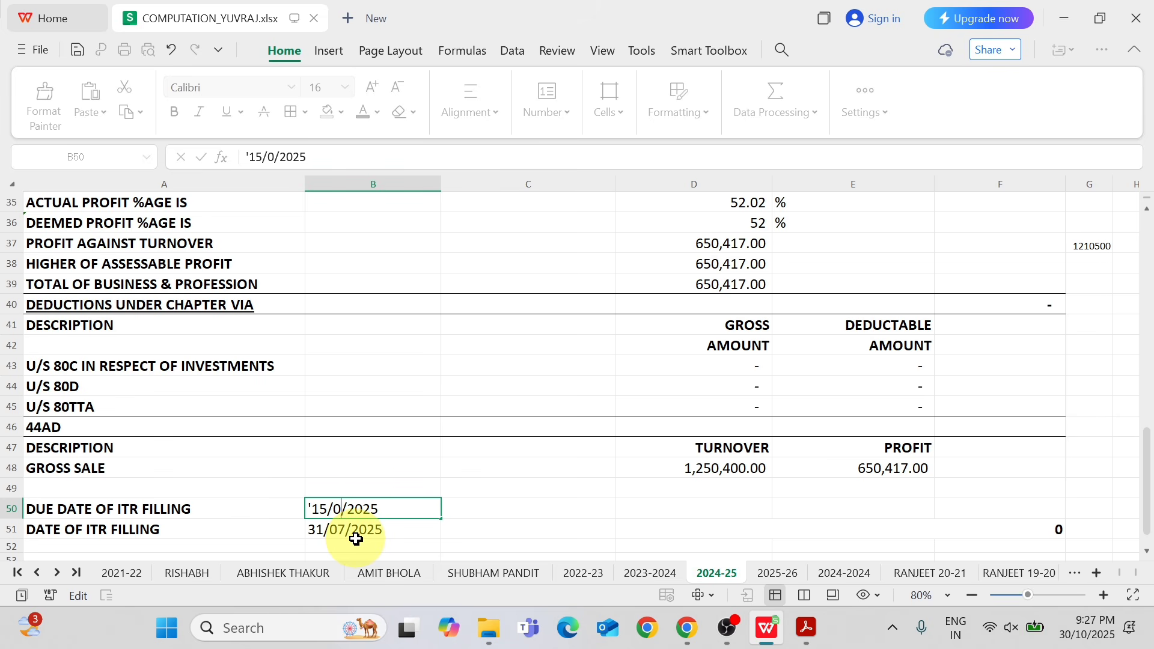
pyautogui.click(355, 539)
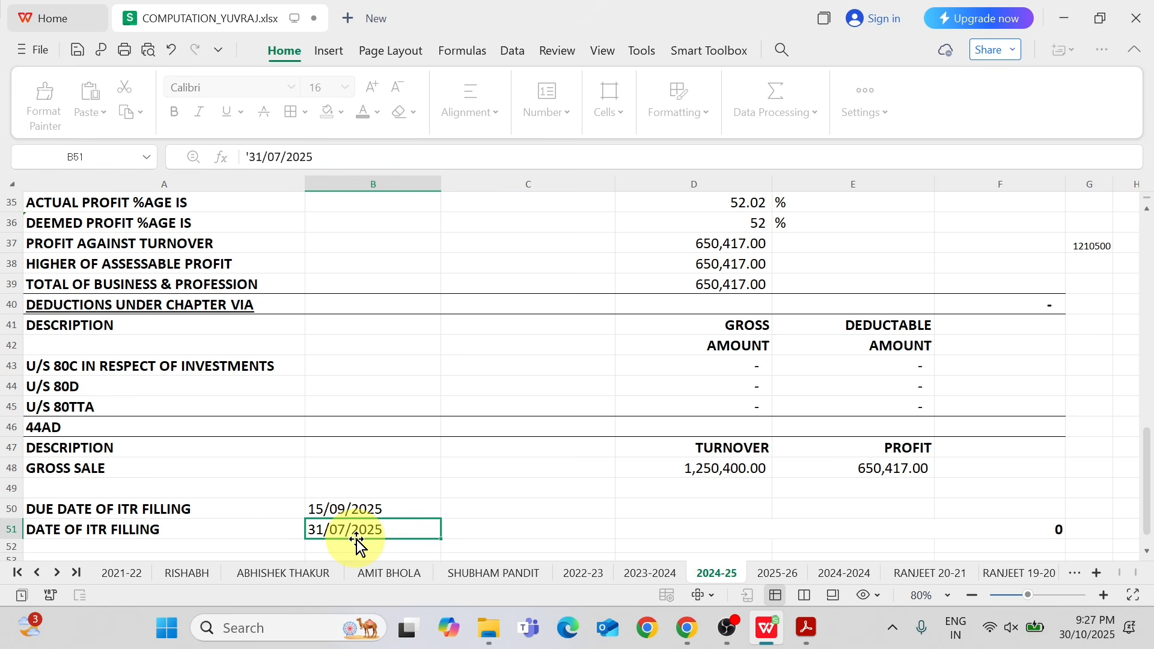
# Look for the return's actual filing date in CompuTax, ITR.pdf and the Income Tax portal, and return to the computation sheet.
pyautogui.hotkey('alt', 'Tab')
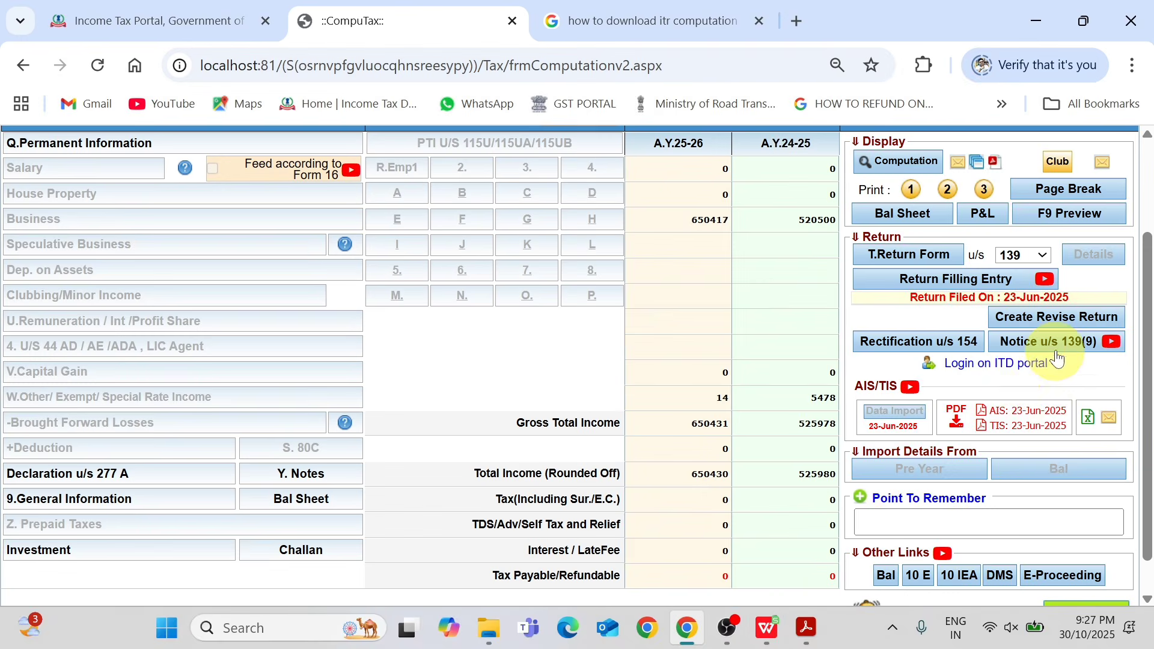
pyautogui.hotkey('alt', 'Tab')
pyautogui.hotkey('alt', 'Tab')
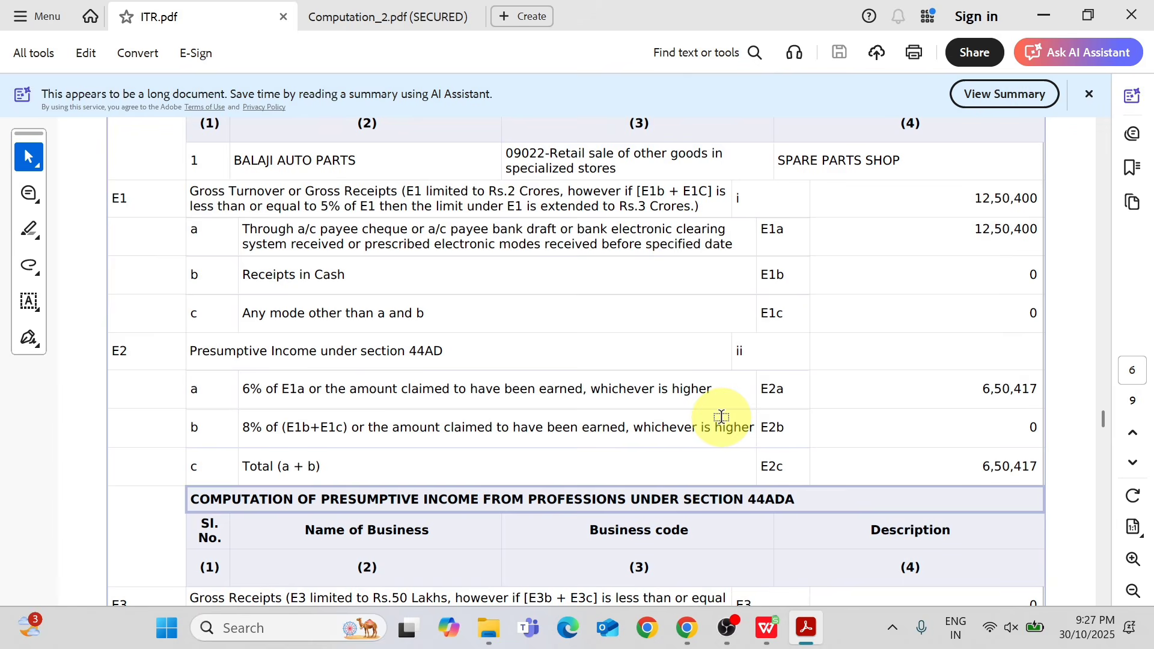
pyautogui.hotkey('alt', 'Tab')
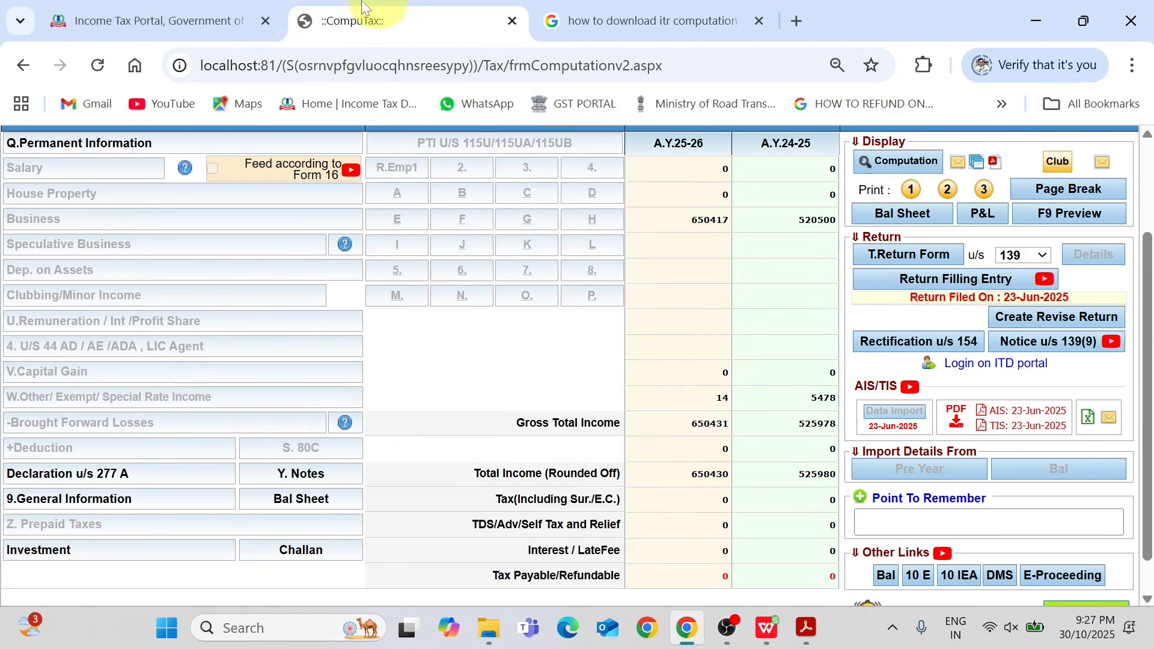
pyautogui.click(181, 20)
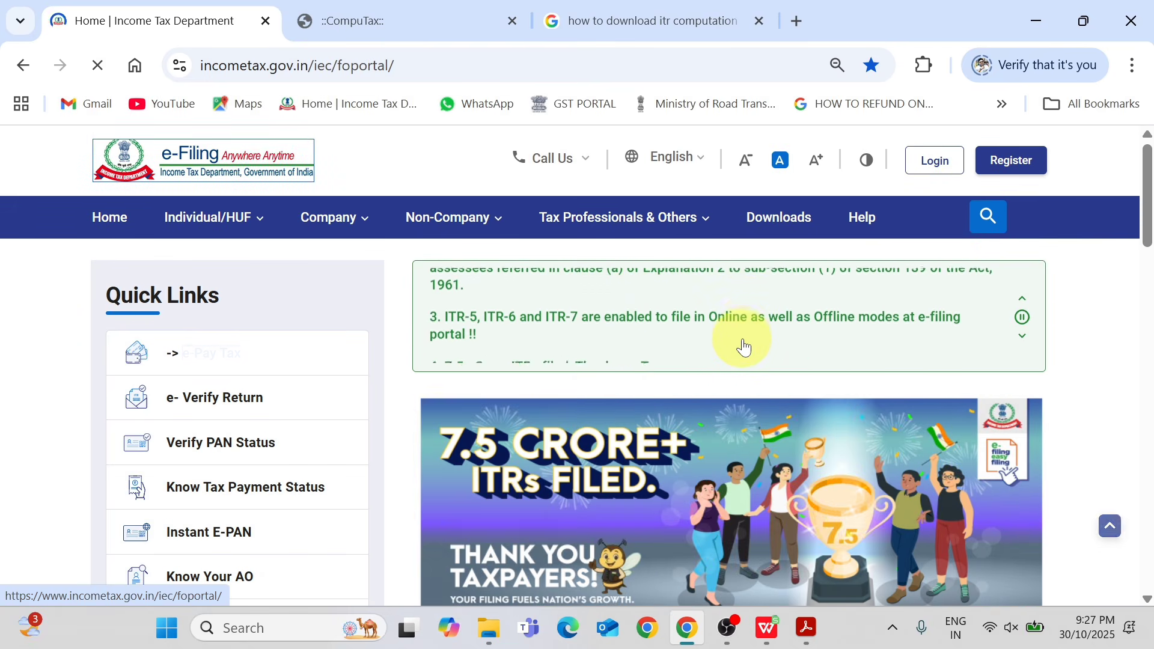
pyautogui.hotkey('alt', 'Tab')
pyautogui.hotkey('alt', 'Tab')
pyautogui.hotkey('alt', 'Tab')
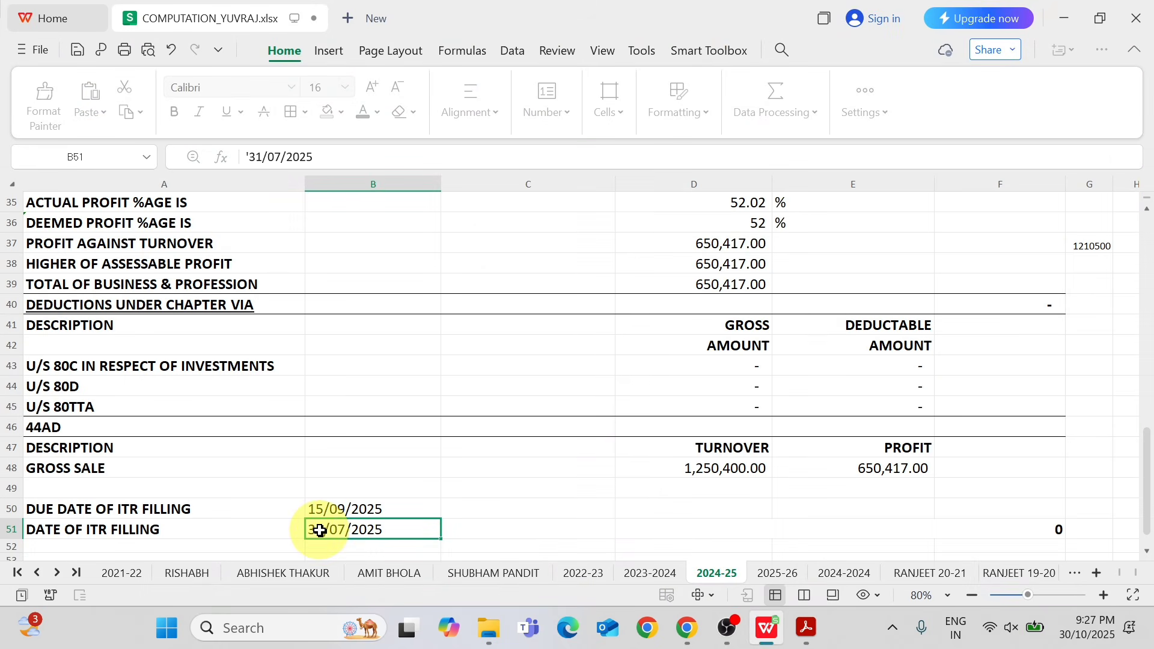
# Set the date of ITR filing in B51 to 15/06/2025.
pyautogui.doubleClick(321, 531)
pyautogui.press('BackSpace')
pyautogui.press('BackSpace')
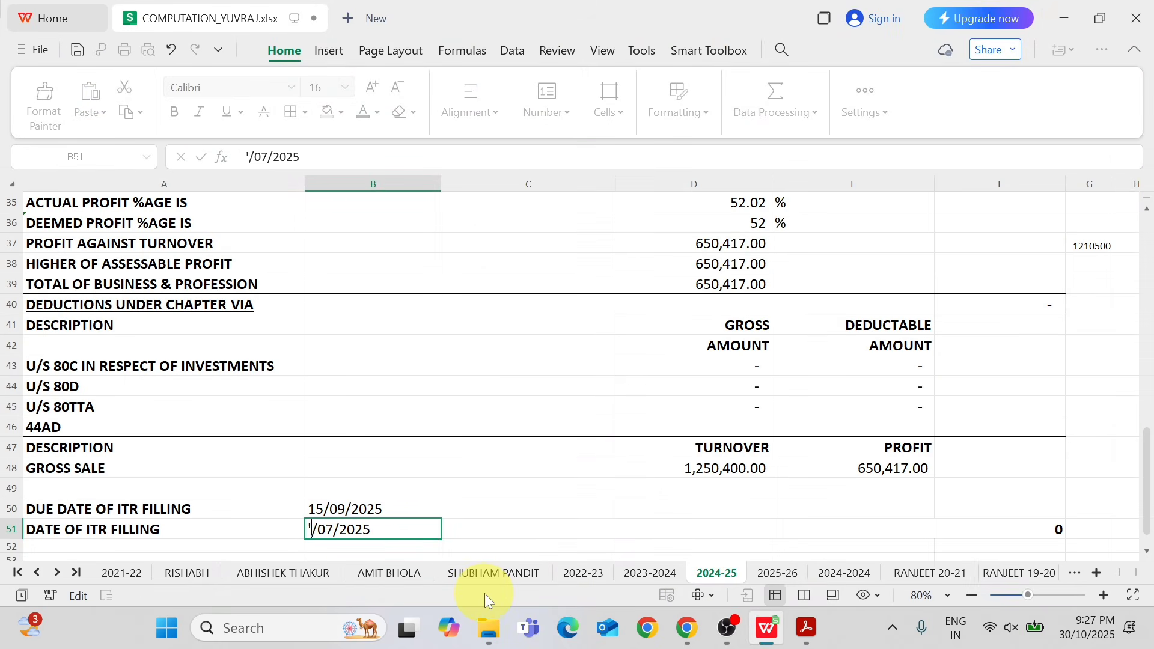
pyautogui.write('15')
pyautogui.press('Right')
pyautogui.press('Right')
pyautogui.press('Right')
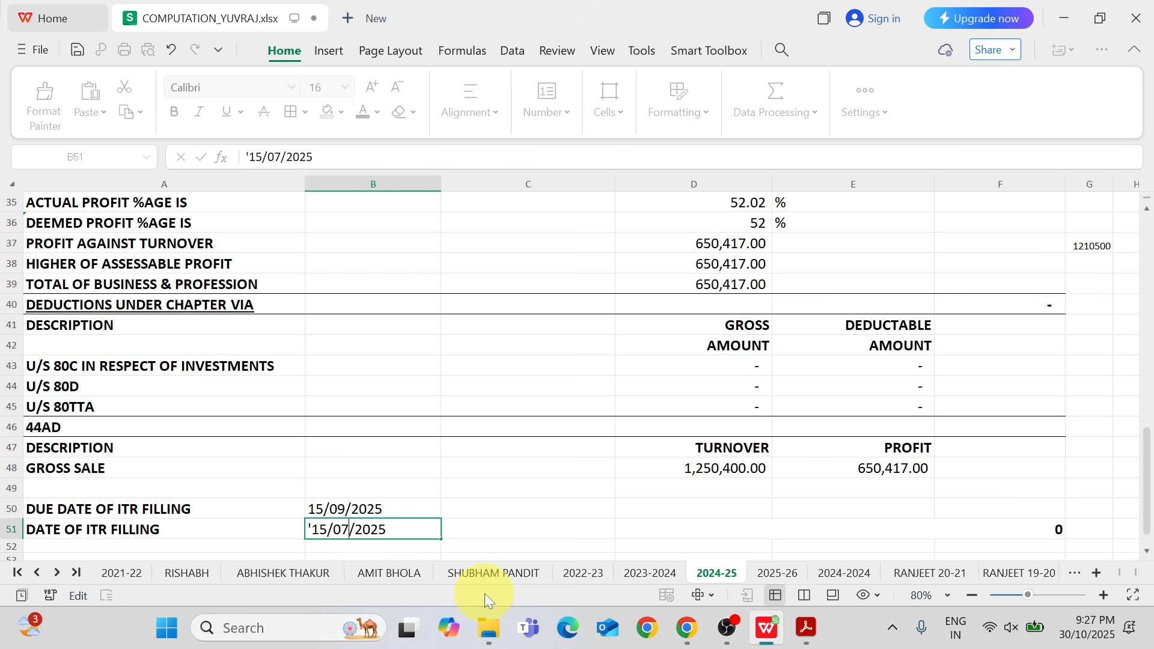
pyautogui.press('BackSpace')
pyautogui.write('6')
pyautogui.press('Return')
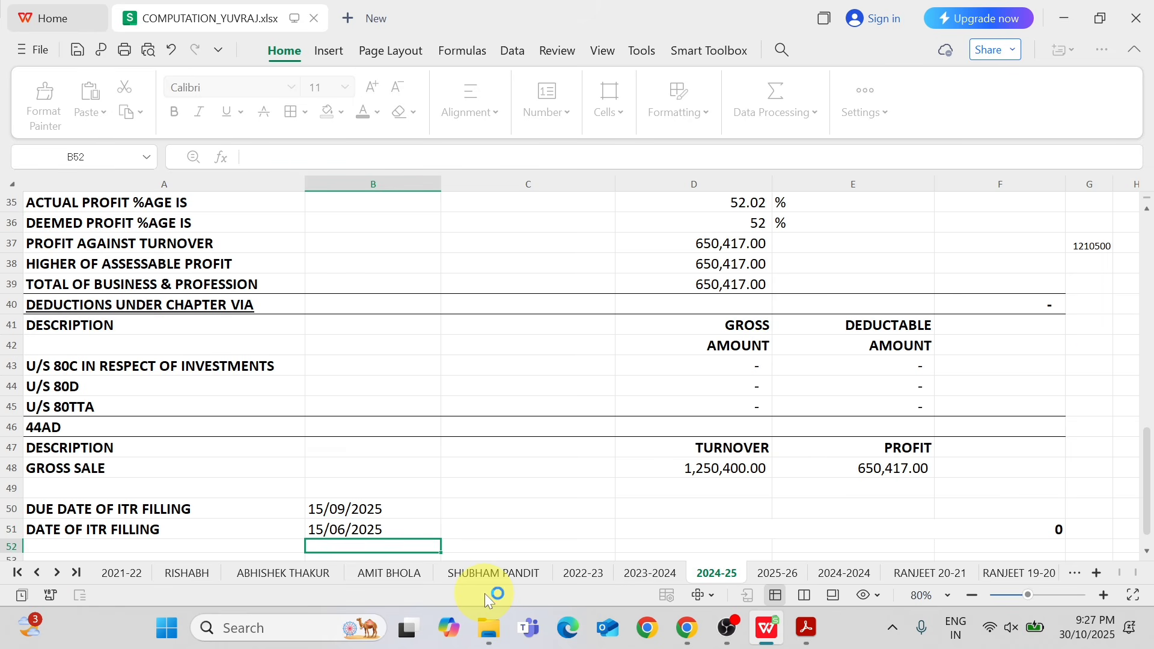
# Select the whole computation A1:F51 and print the active sheet with the doPDF 11 printer.
pyautogui.moveTo(1146, 480); pyautogui.dragTo(1145, 202)
pyautogui.click(171, 205)
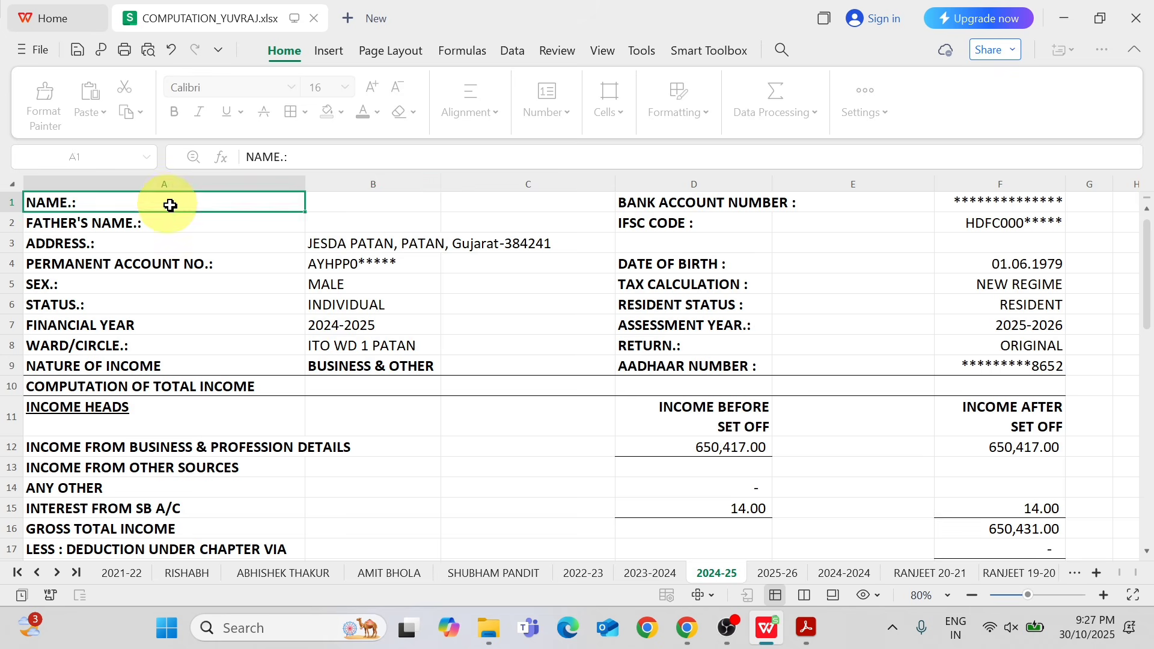
pyautogui.moveTo(171, 205); pyautogui.dragTo(1016, 466)
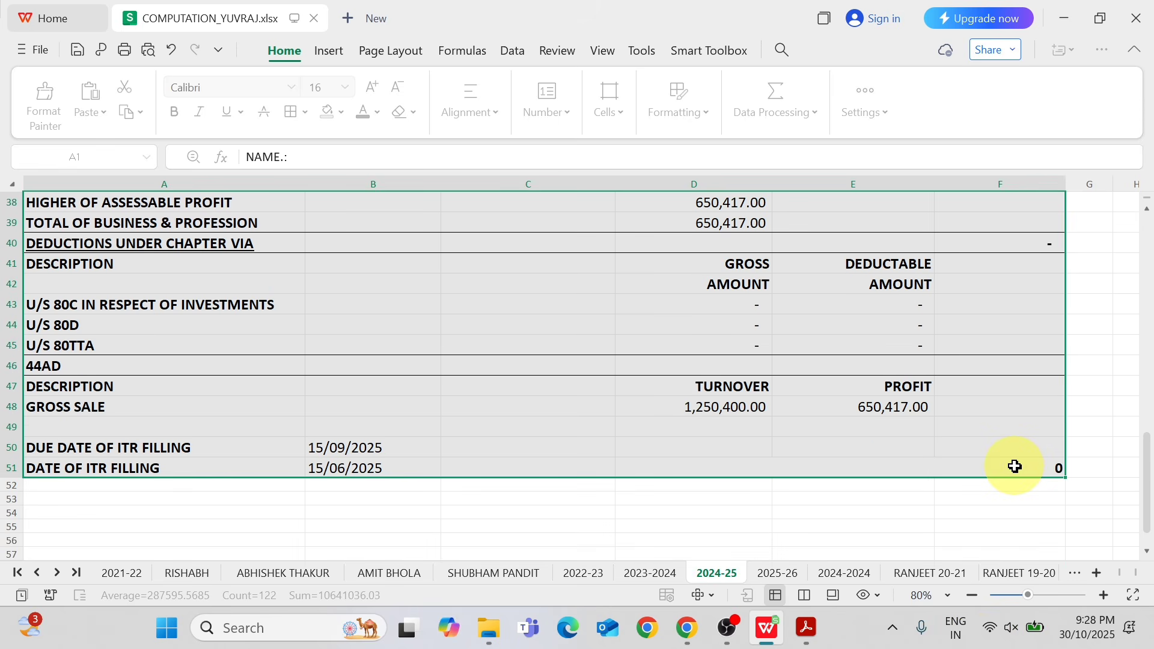
pyautogui.hotkey('ctrl', 'p')
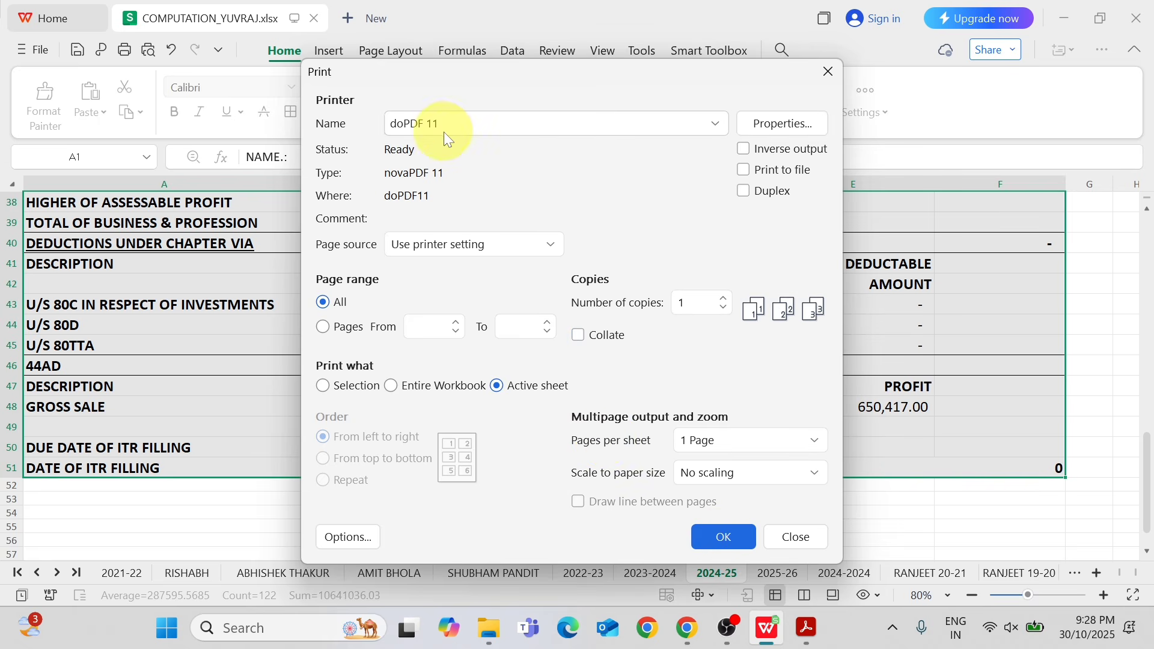
pyautogui.click(726, 536)
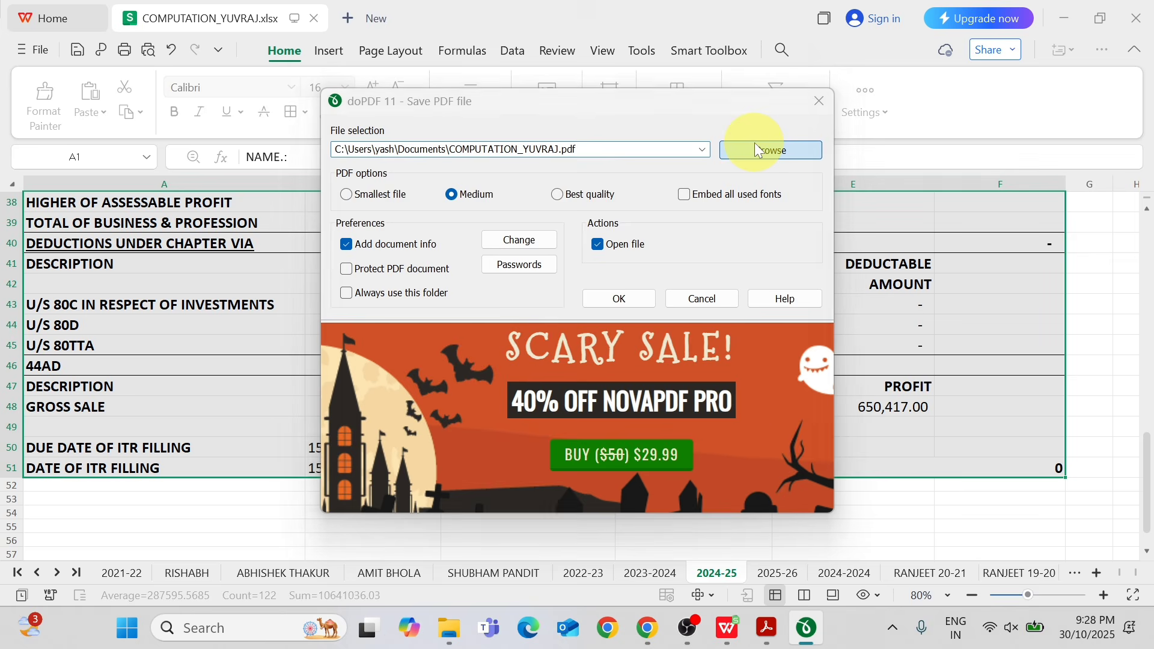
# Choose the Desktop as the PDF's location, keep the suggested file name and medium quality, and create the file.
pyautogui.click(755, 144)
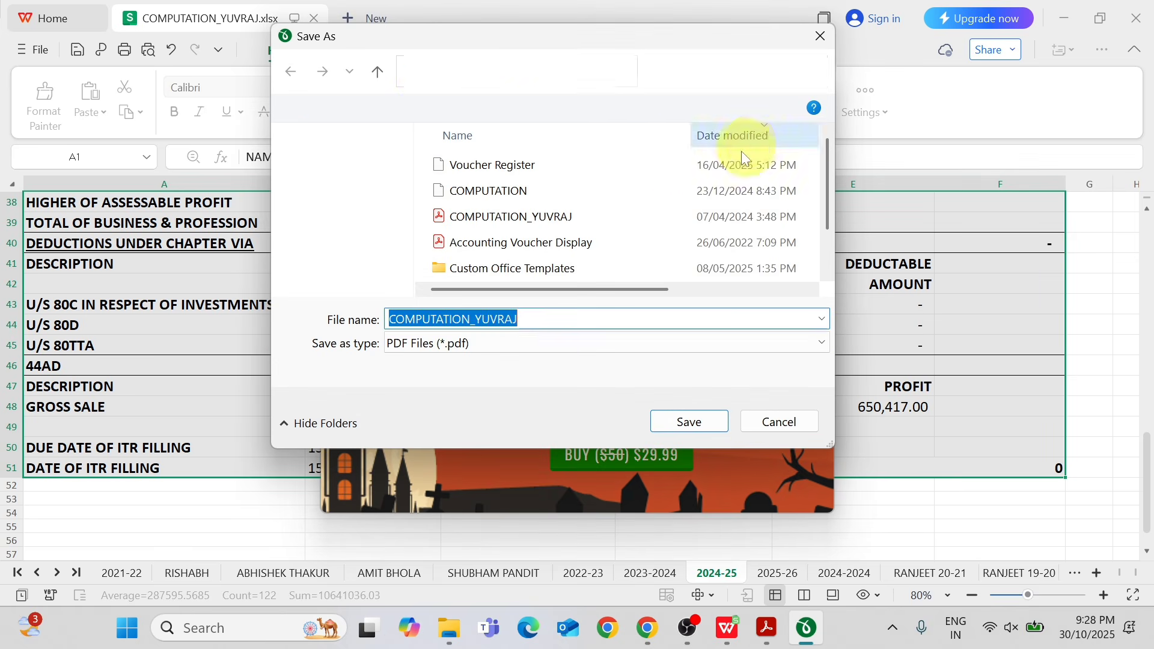
pyautogui.click(427, 74)
pyautogui.click(424, 95)
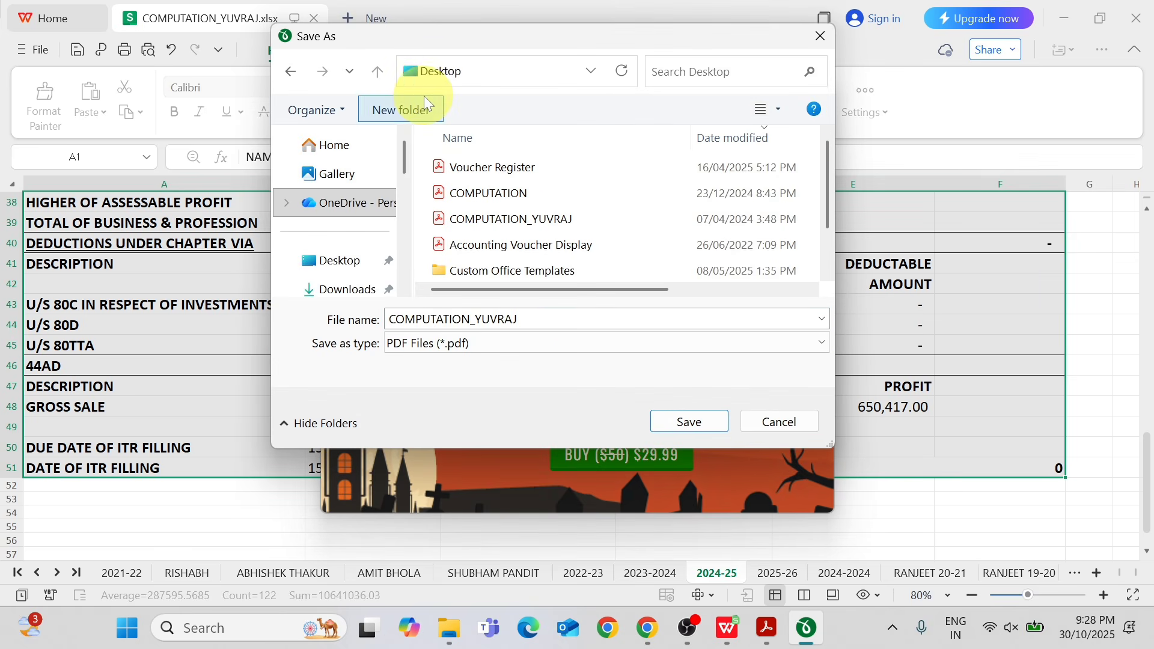
pyautogui.click(690, 420)
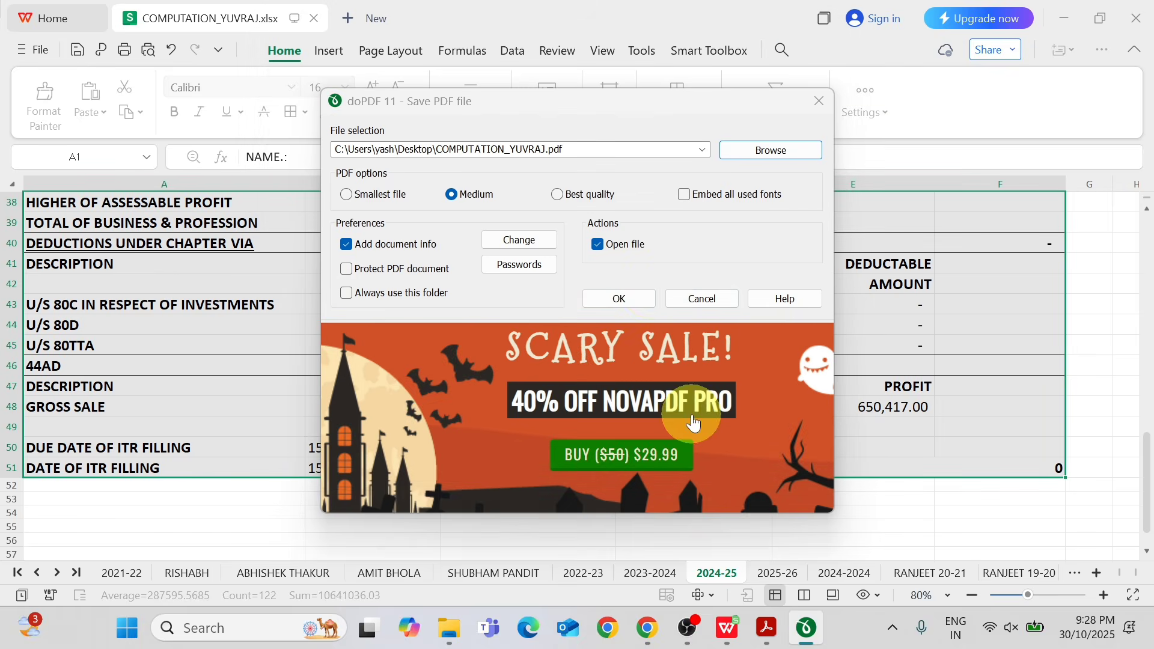
pyautogui.click(619, 299)
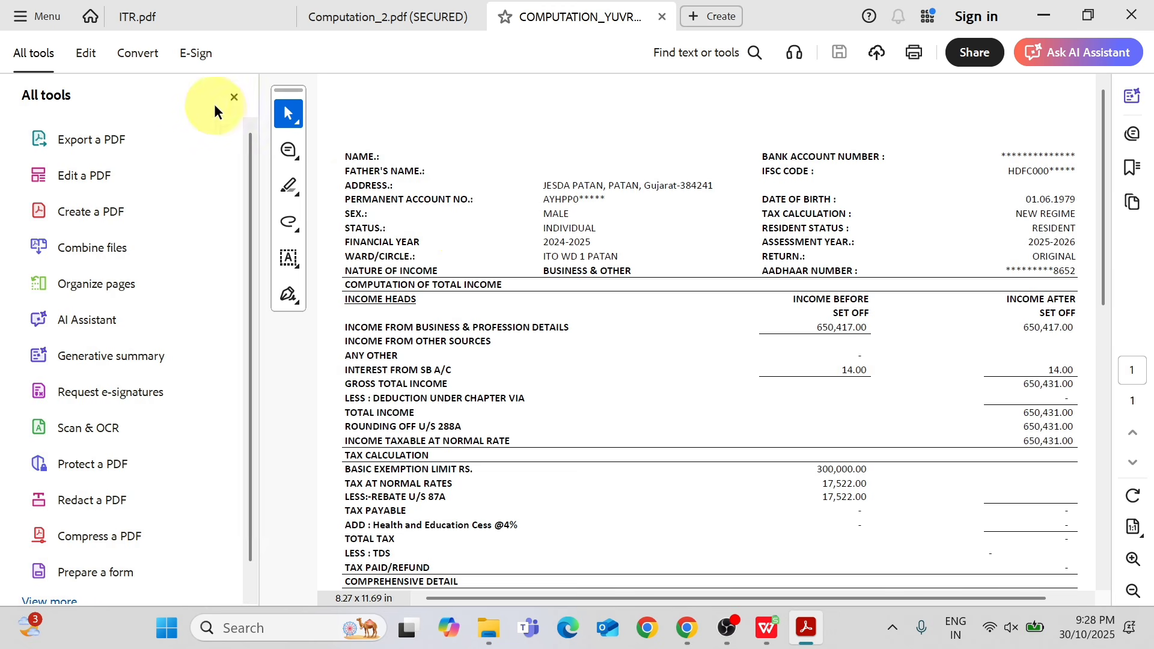
# Enlarge the exported computation PDF and review it from the assessee details through the business and deduction sections.
pyautogui.click(234, 97)
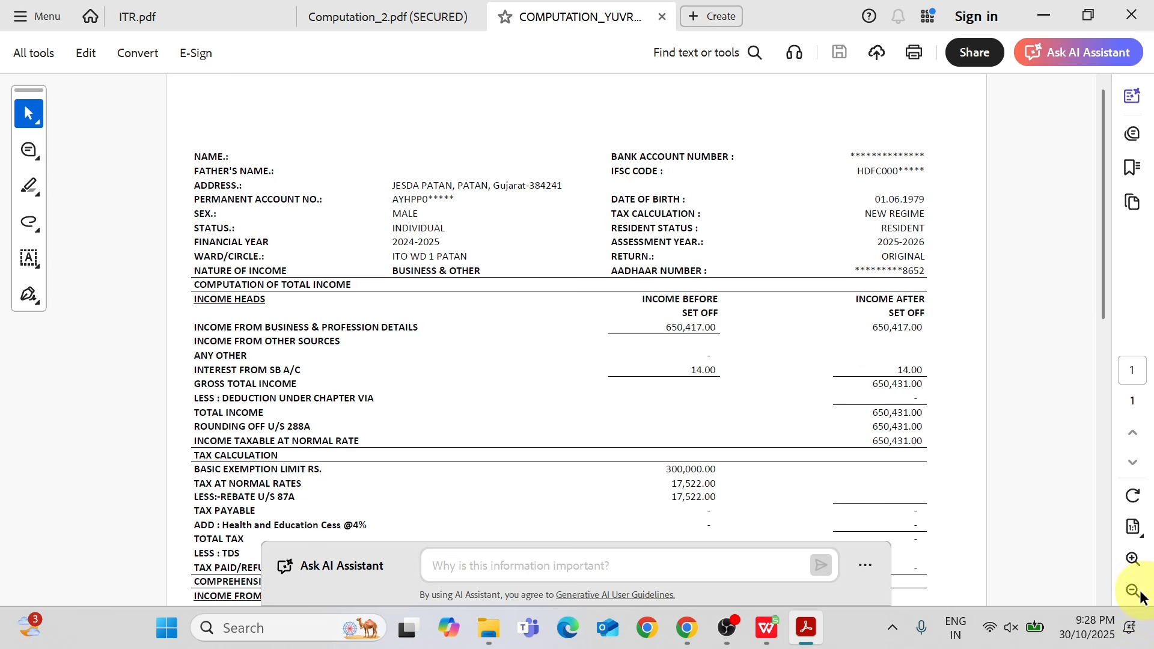
pyautogui.click(1129, 563)
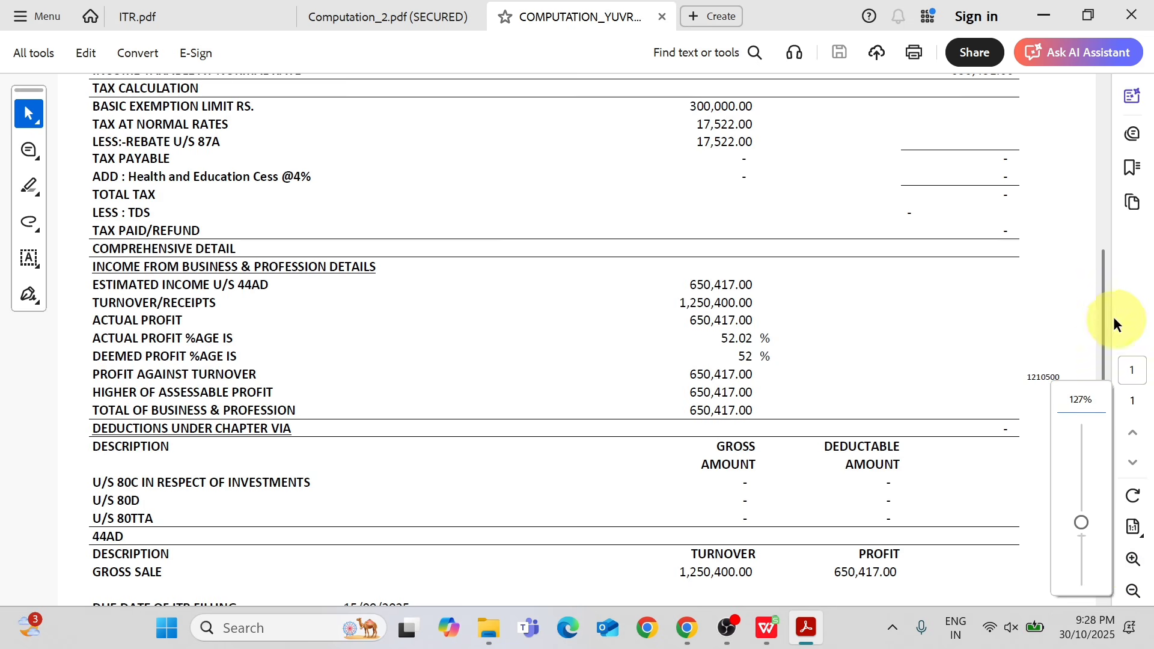
pyautogui.moveTo(1105, 309); pyautogui.dragTo(1083, 146)
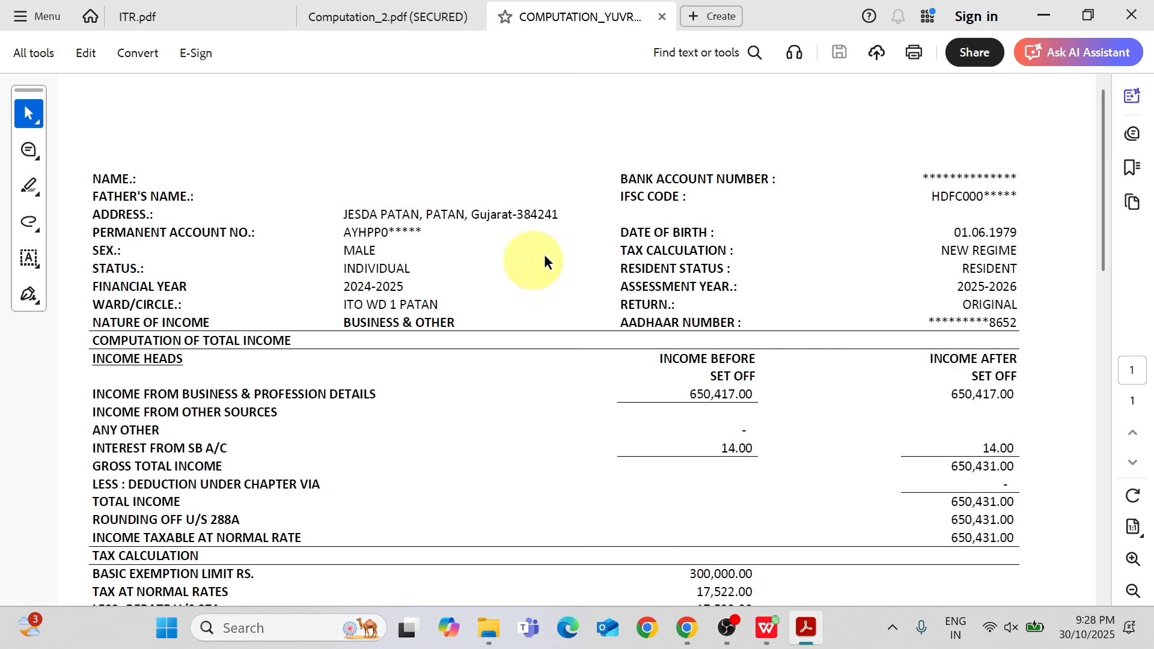
pyautogui.moveTo(1105, 184); pyautogui.dragTo(1055, 173)
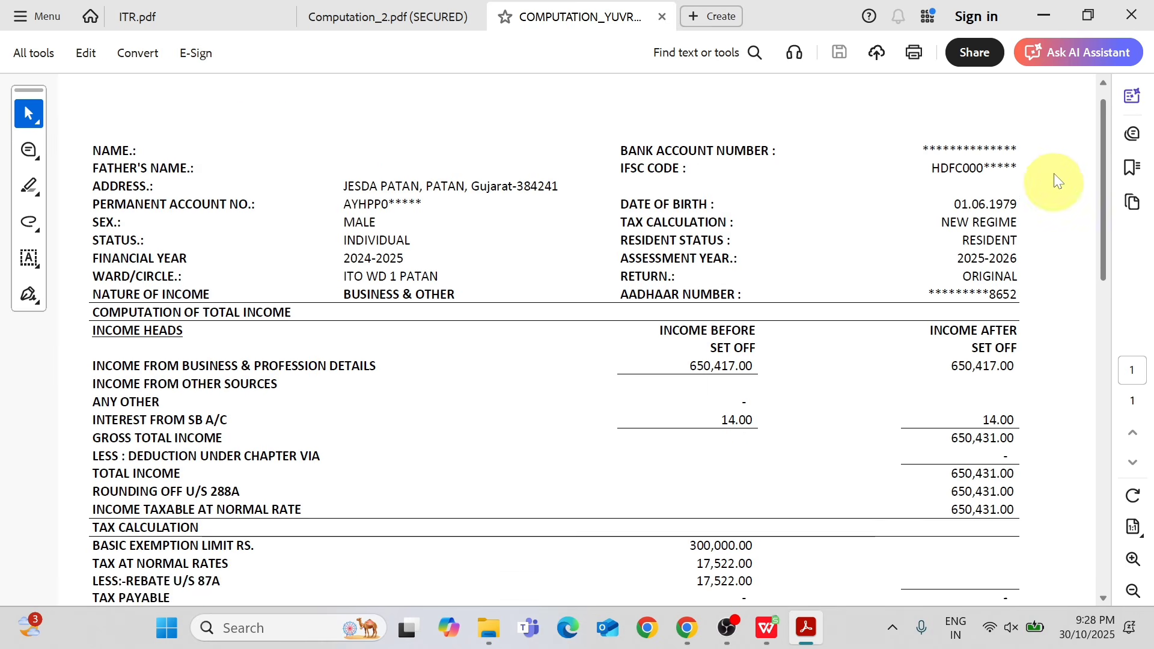